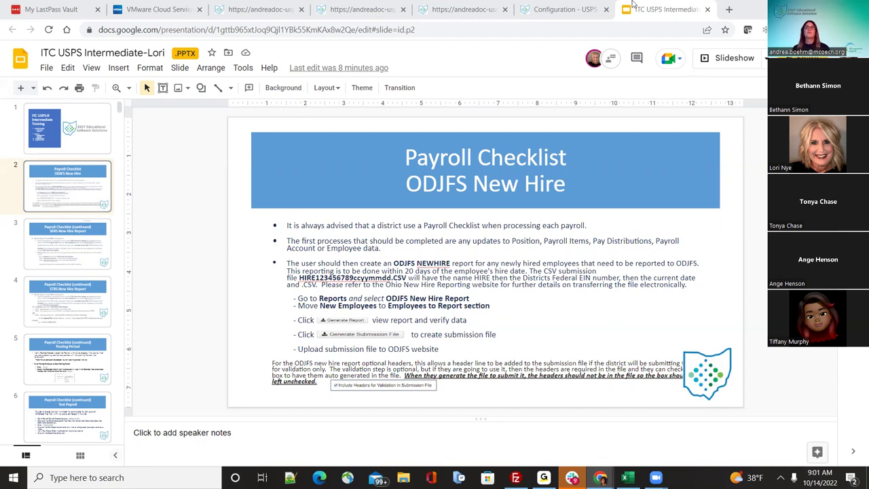
Step: Switch to the USPS-R wiki and open the Payroll Processing Checklist example from the Appendix checklists
{"action": "left_click", "coordinate": [564, 10]}
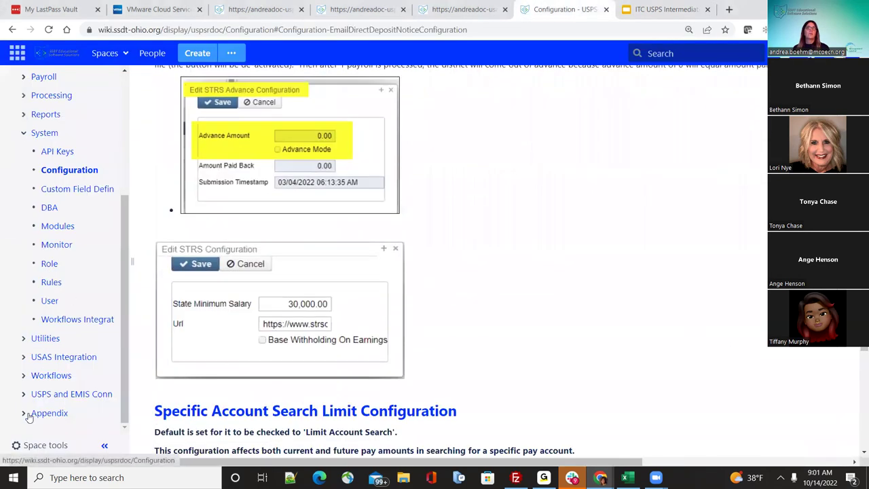
{"action": "left_click", "coordinate": [24, 412]}
{"action": "scroll", "coordinate": [28, 411], "scroll_direction": "down", "scroll_amount": 2}
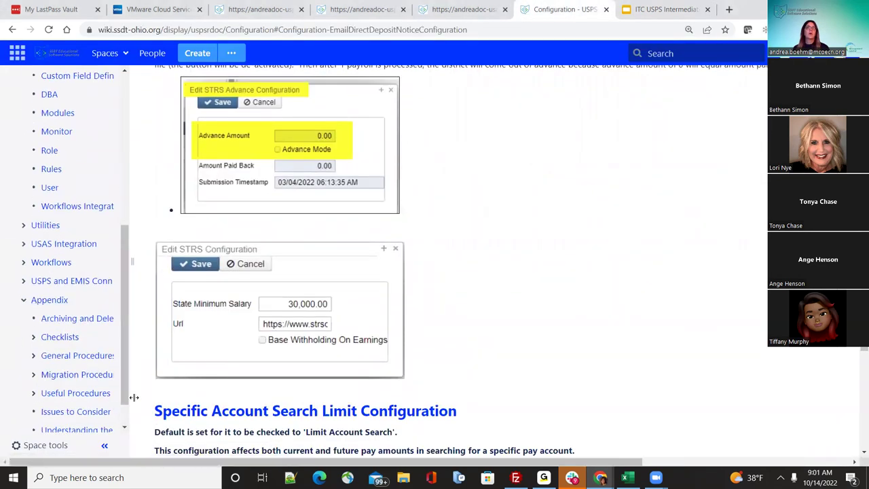
{"action": "left_click_drag", "start_coordinate": [129, 391], "coordinate": [144, 394]}
{"action": "left_click", "coordinate": [33, 336]}
{"action": "scroll", "coordinate": [68, 347], "scroll_direction": "down", "scroll_amount": 1}
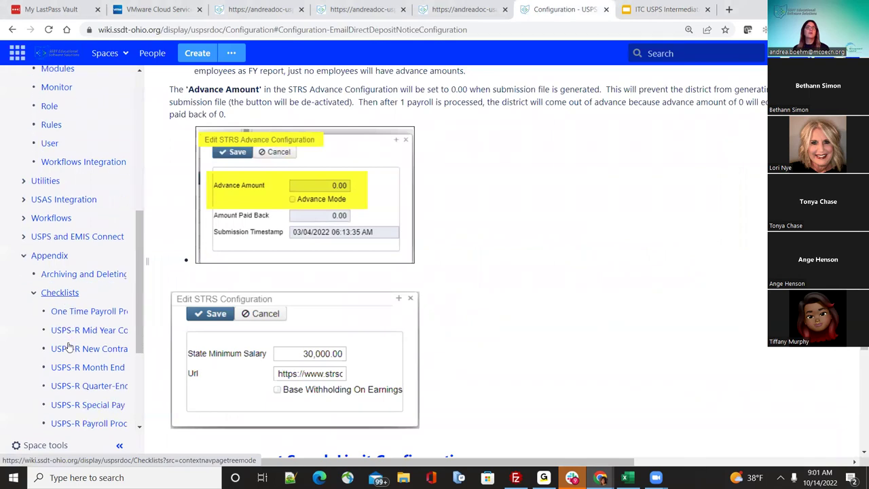
{"action": "scroll", "coordinate": [100, 399], "scroll_direction": "down", "scroll_amount": 1}
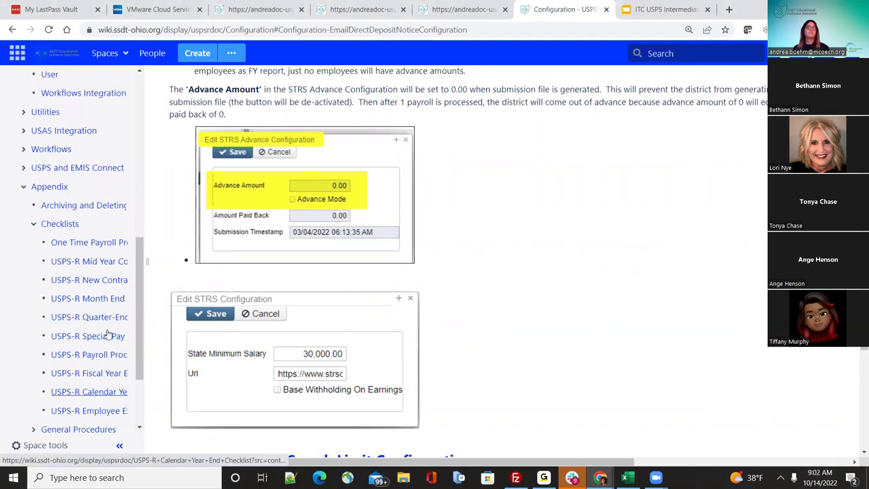
{"action": "left_click", "coordinate": [92, 358]}
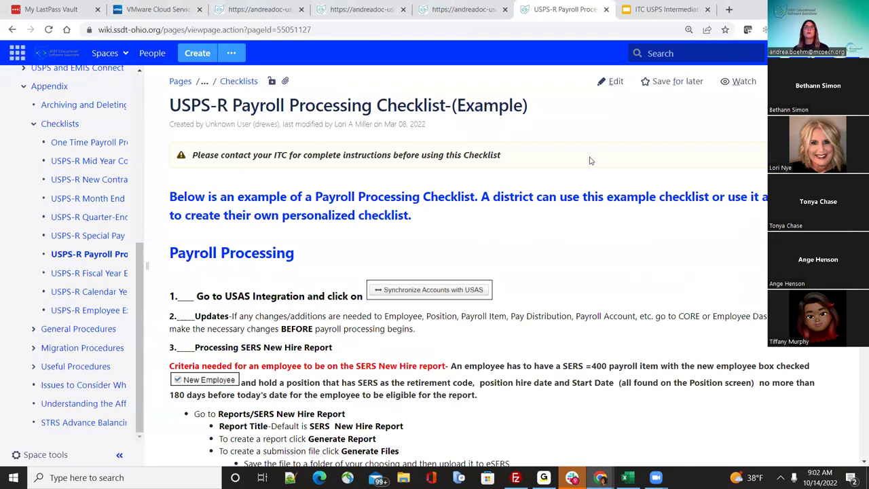
Step: Switch to the USPS payroll application and open the ODJFS New Hire Report options
{"action": "left_click", "coordinate": [656, 10]}
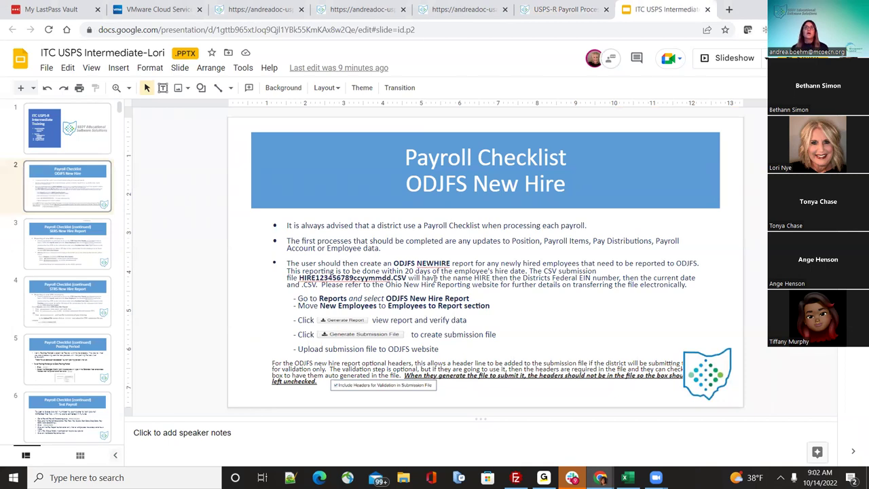
{"action": "left_click", "coordinate": [290, 8]}
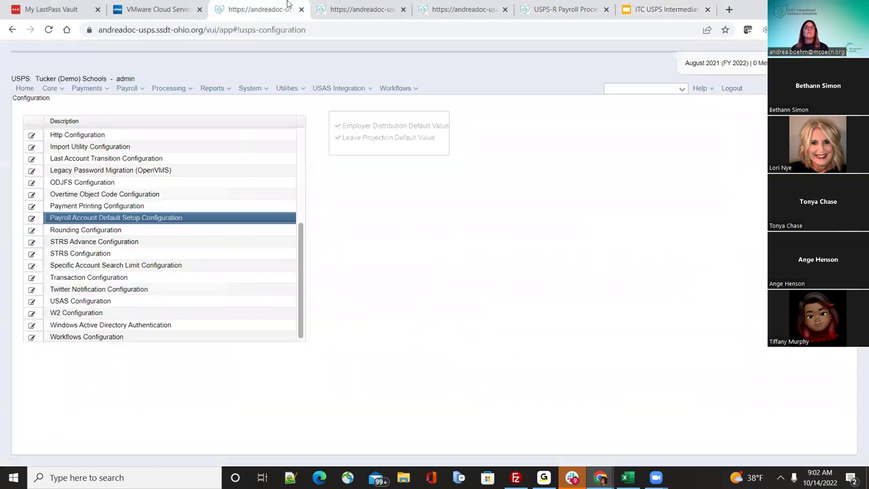
{"action": "left_click", "coordinate": [222, 90]}
{"action": "mouse_move", "coordinate": [262, 291]}
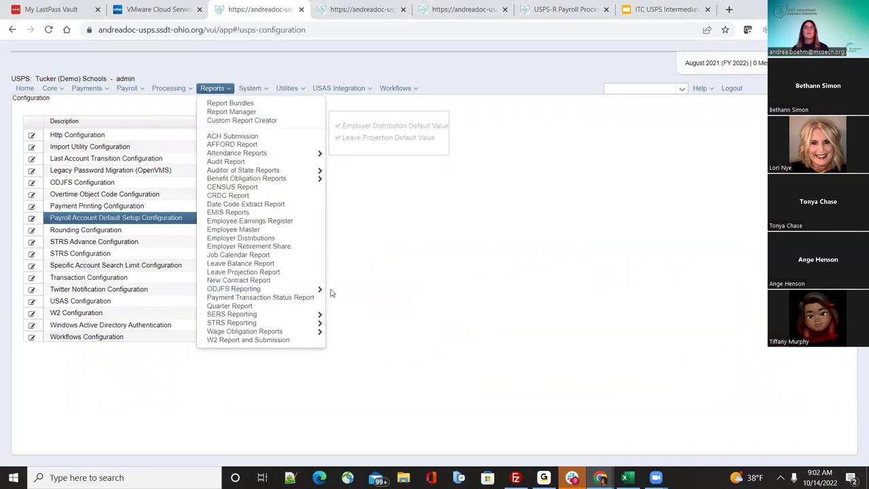
{"action": "left_click", "coordinate": [367, 294]}
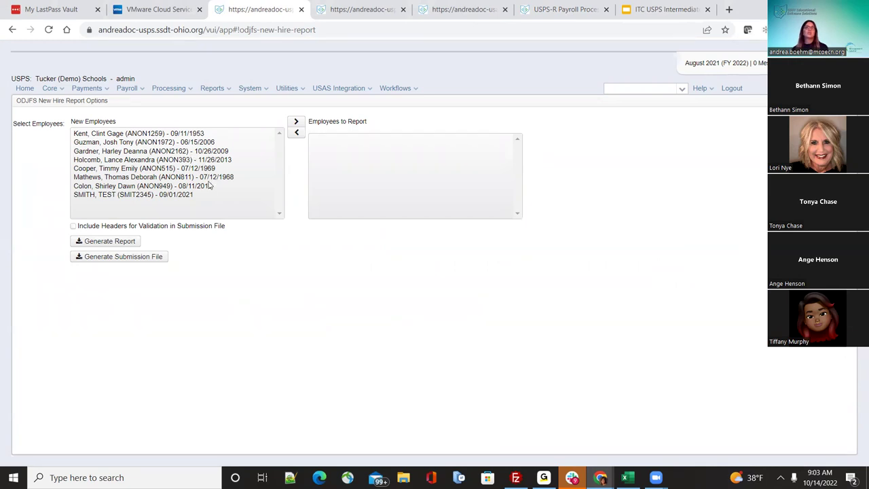
Step: Move the second listed new employee to Employees to Report and return that employee to New Employees
{"action": "double_click", "coordinate": [202, 142]}
{"action": "left_click", "coordinate": [311, 135]}
{"action": "left_click", "coordinate": [298, 134]}
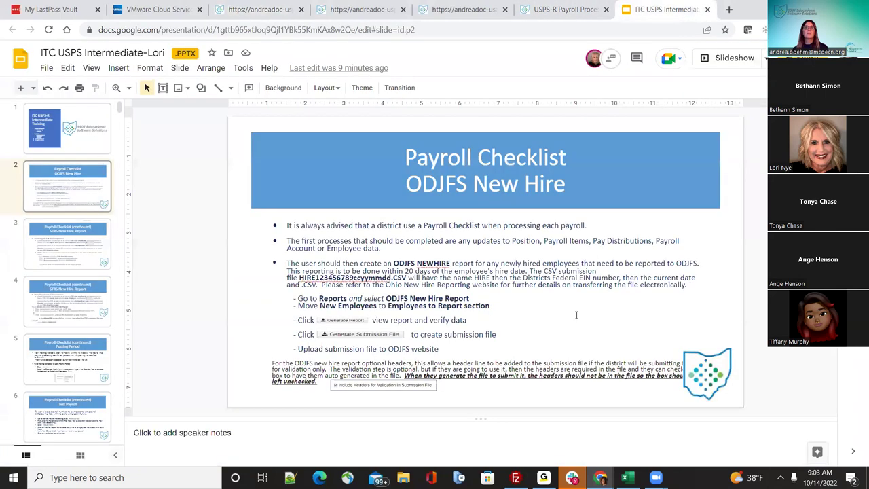
Step: Check the presentation, return to USPS and enable Include Headers for Validation in Submission File for the ODJFS report
{"action": "left_click", "coordinate": [664, 9]}
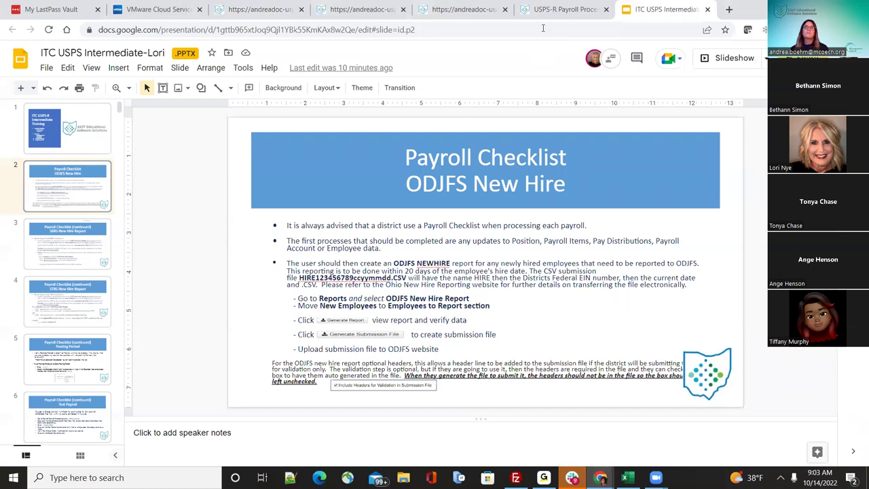
{"action": "left_click", "coordinate": [261, 10]}
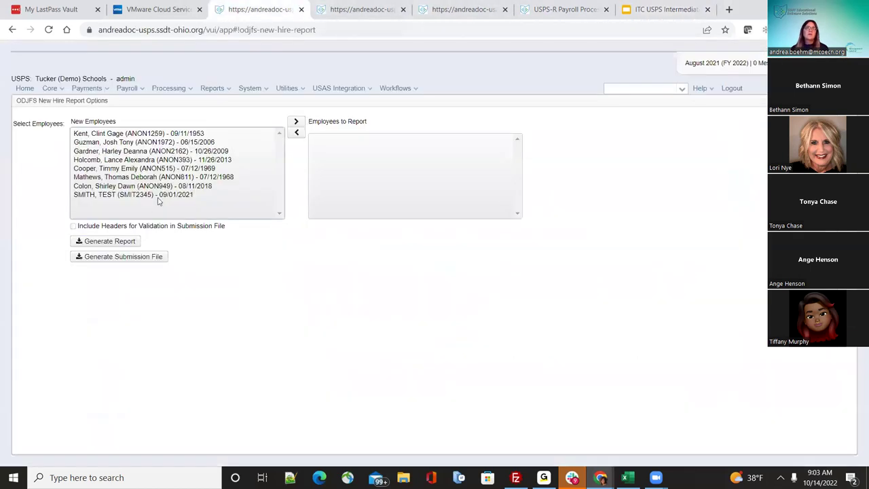
{"action": "left_click", "coordinate": [74, 227]}
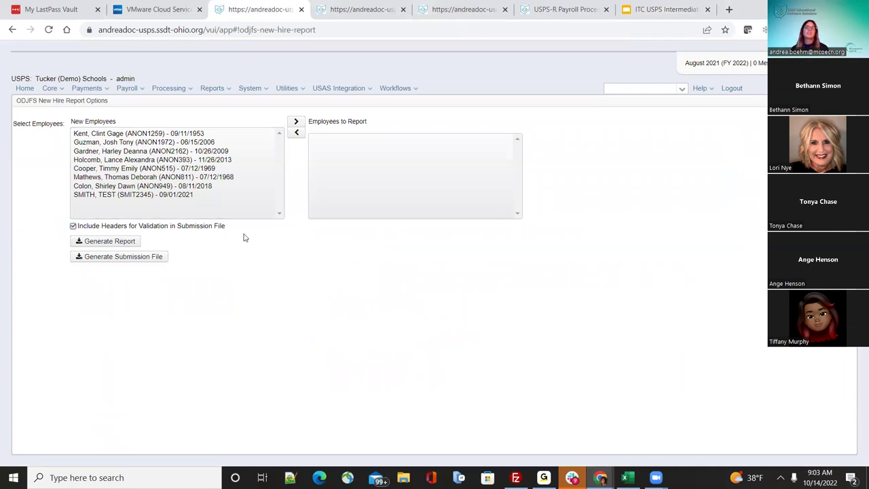
Step: Switch to the presentation and move the Ohio logo on the ODJFS New Hire slide off the header notes paragraph
{"action": "left_click", "coordinate": [649, 8]}
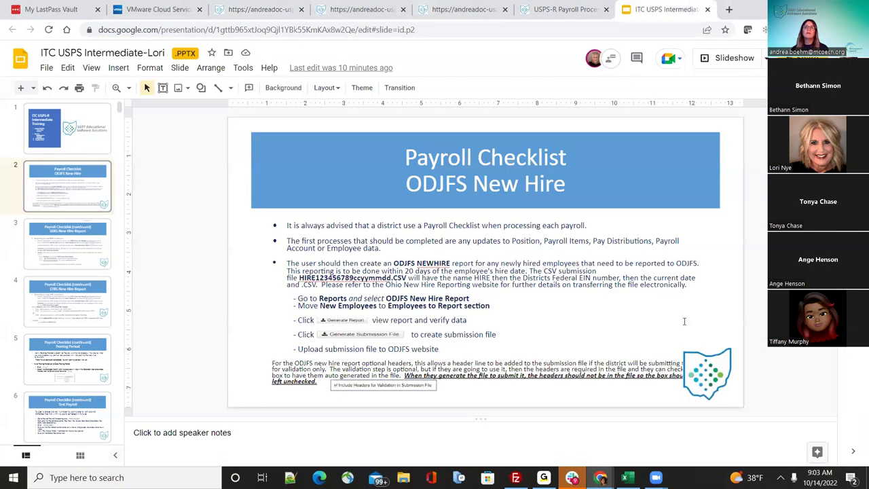
{"action": "left_click", "coordinate": [717, 360]}
{"action": "left_click_drag", "start_coordinate": [717, 360], "coordinate": [701, 309]}
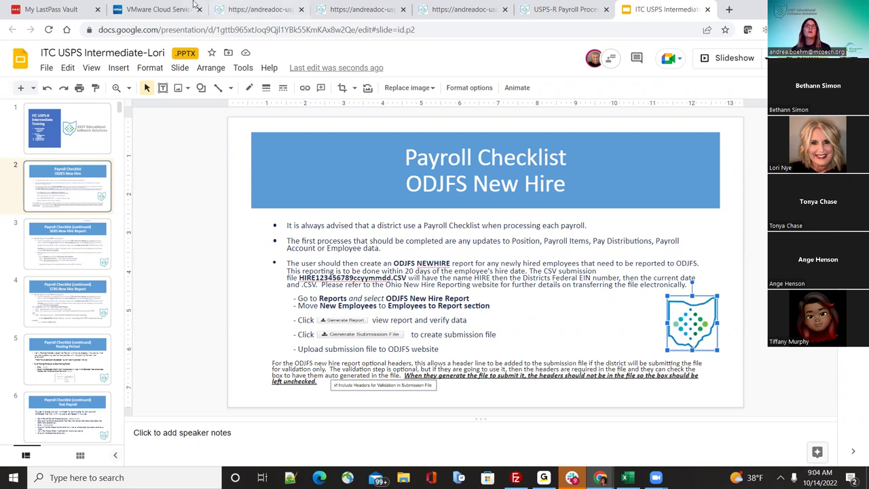
Step: Glance at the ODJFS report options in USPS, return to the presentation and advance to the SERS New Hire Report slide
{"action": "left_click", "coordinate": [261, 9]}
{"action": "left_click", "coordinate": [632, 8]}
{"action": "key", "text": "Page_Down"}
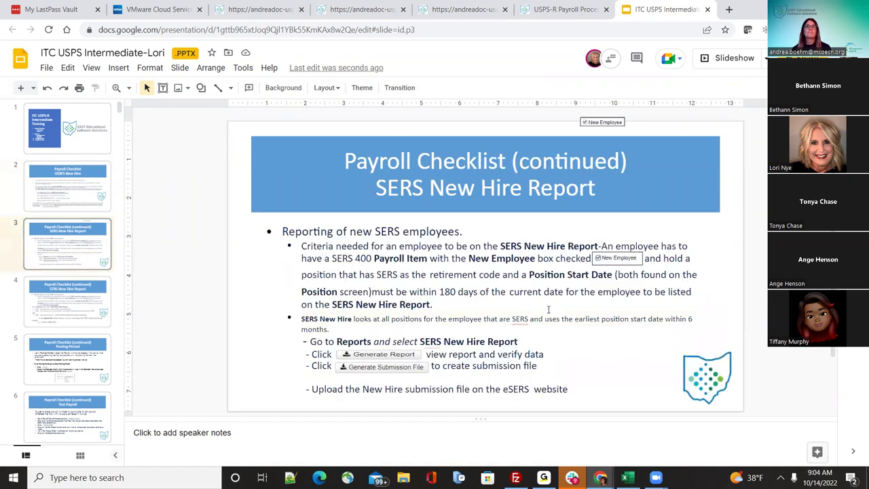
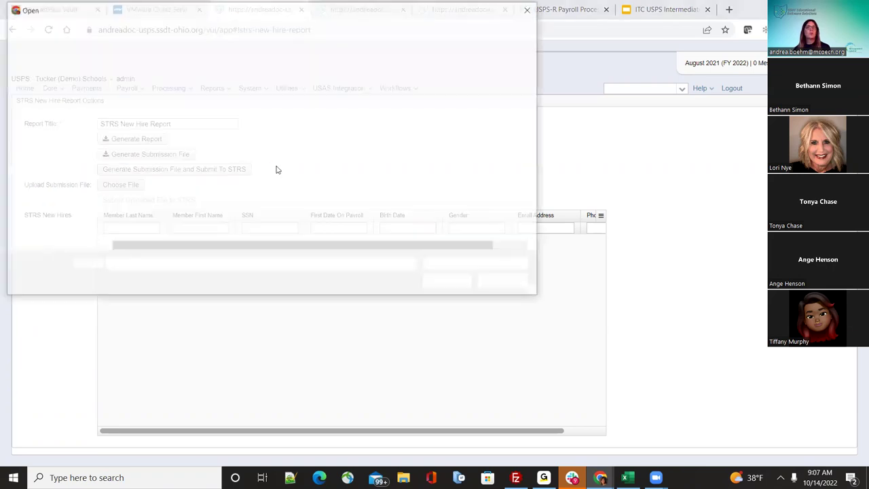
Step: Cancel choosing an STRS submission file and advance the presentation to the Posting Period slide
{"action": "left_click", "coordinate": [528, 6]}
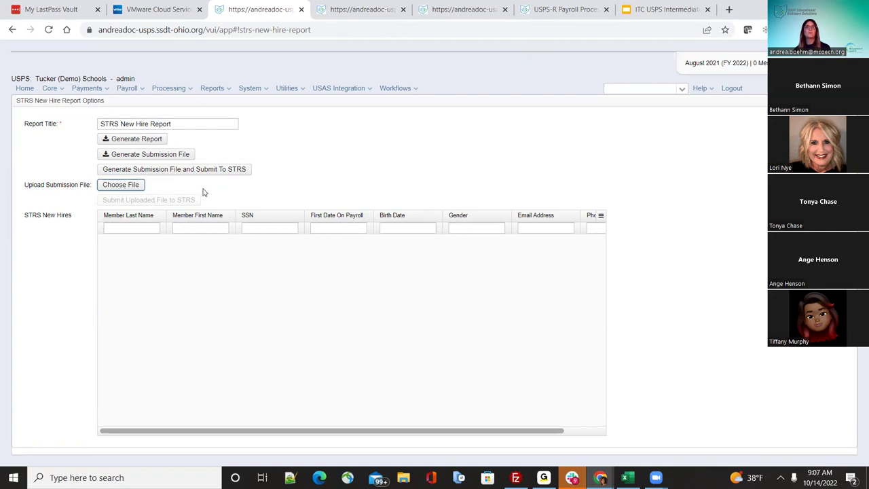
{"action": "left_click", "coordinate": [630, 10]}
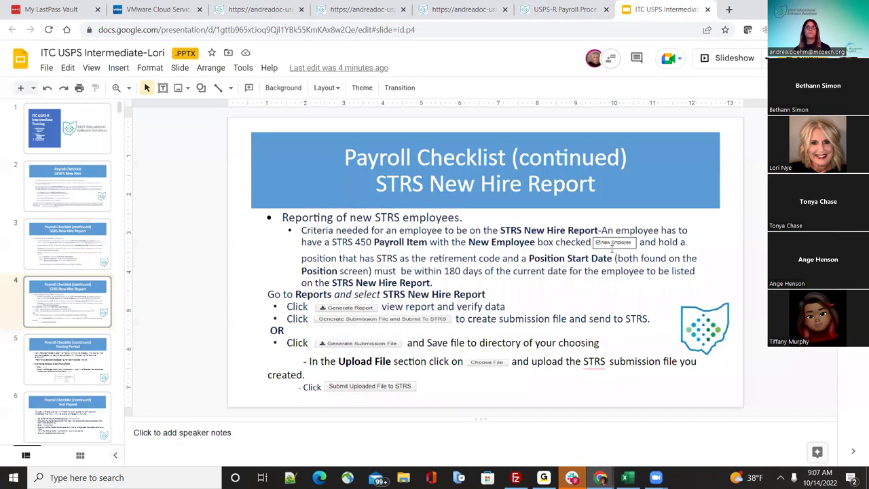
{"action": "key", "text": "Down"}
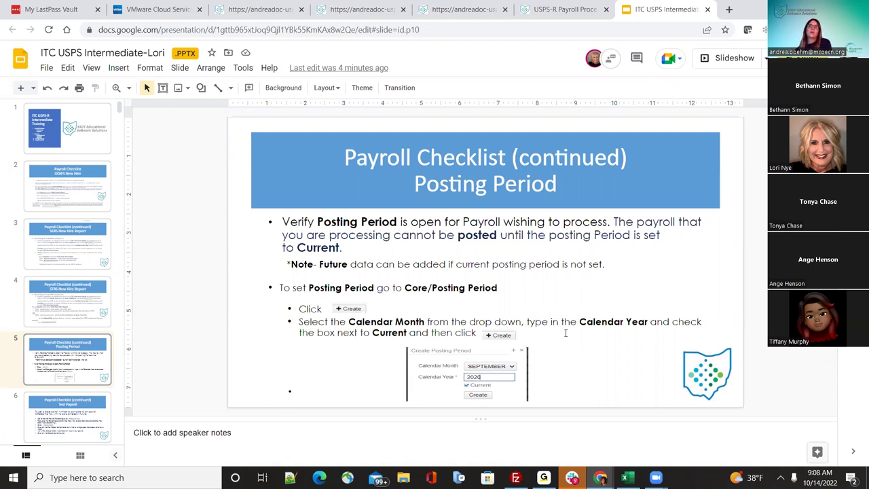
Step: Switch to USPS and open the core Posting Period list
{"action": "left_click", "coordinate": [259, 8]}
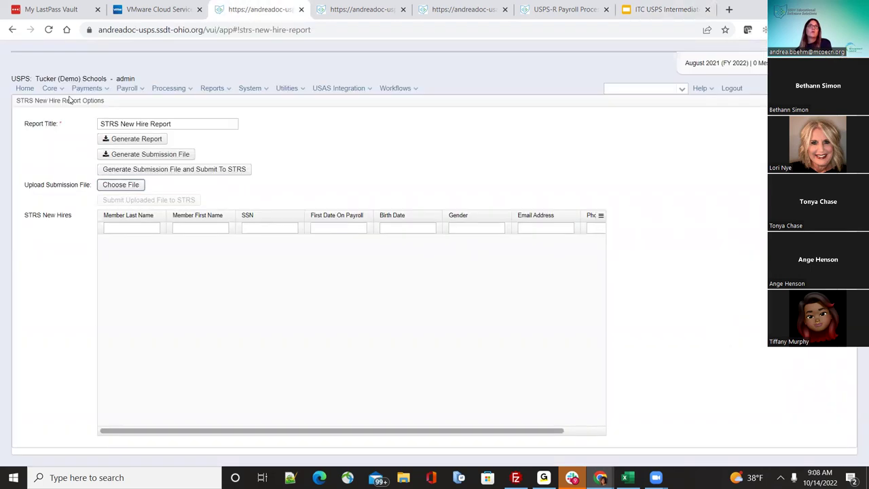
{"action": "left_click", "coordinate": [51, 89]}
{"action": "left_click", "coordinate": [86, 299]}
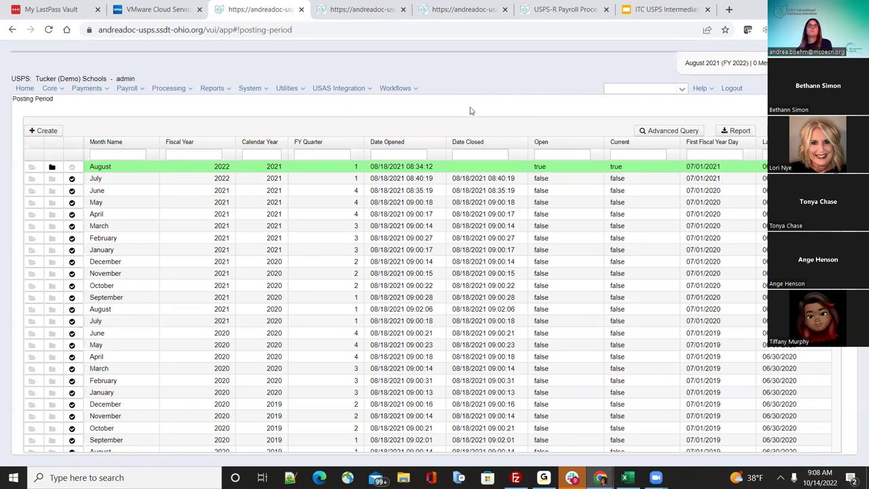
Step: Advance the presentation to the Test Payroll slide and open Payroll Processing in USPS
{"action": "left_click", "coordinate": [644, 12]}
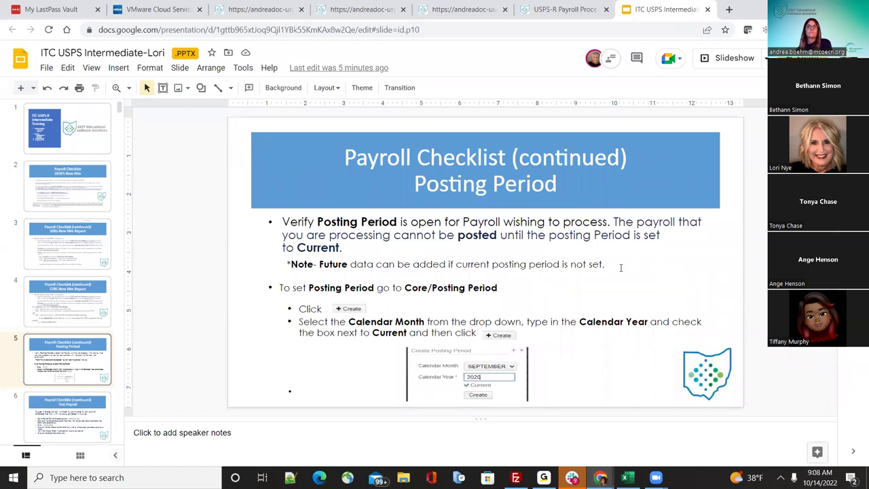
{"action": "key", "text": "Down"}
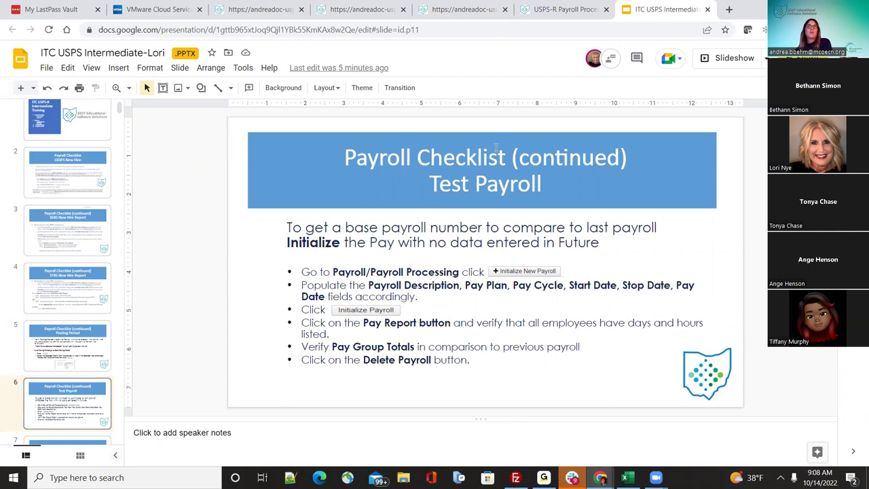
{"action": "left_click", "coordinate": [261, 12]}
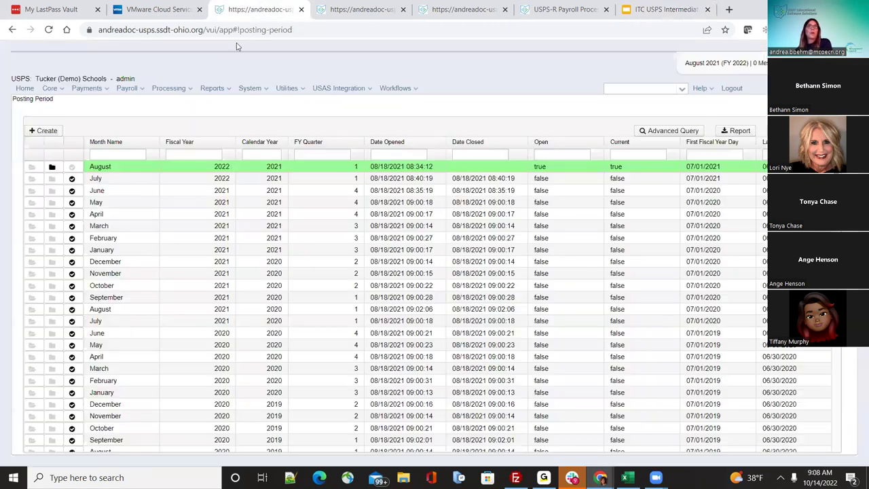
{"action": "left_click", "coordinate": [135, 89]}
{"action": "left_click", "coordinate": [152, 120]}
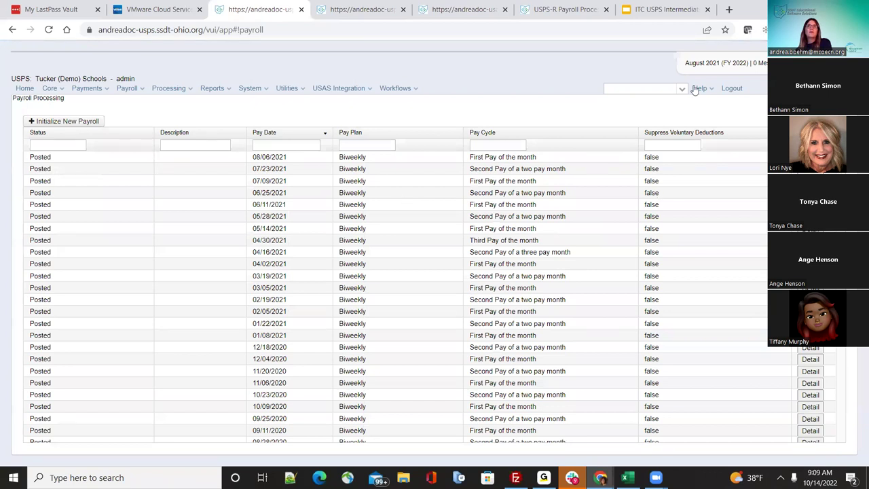
Step: Compare the Test Payroll slide with the USPS payroll list and advance the presentation to Entering Absences and Attendance
{"action": "left_click", "coordinate": [674, 14]}
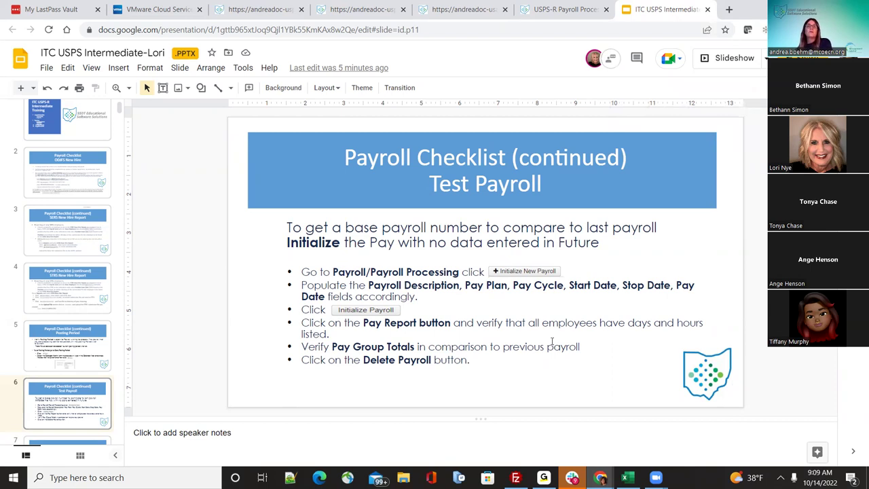
{"action": "left_click", "coordinate": [269, 5]}
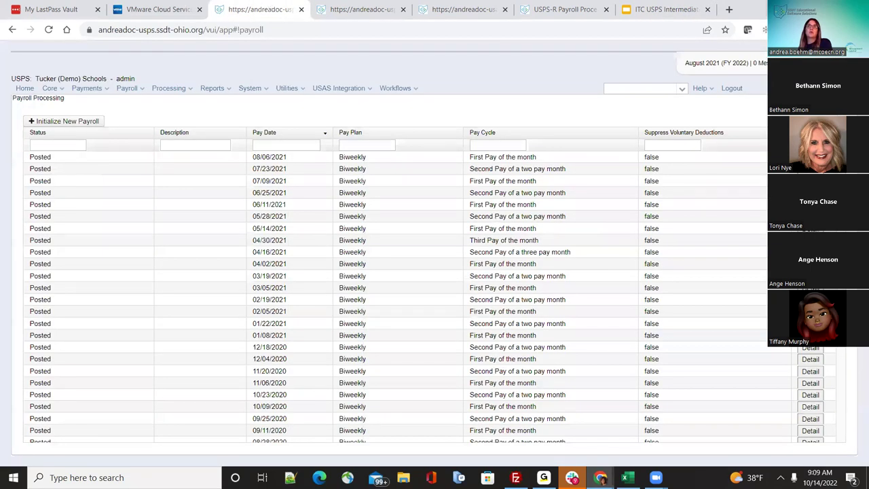
{"action": "left_click", "coordinate": [657, 9]}
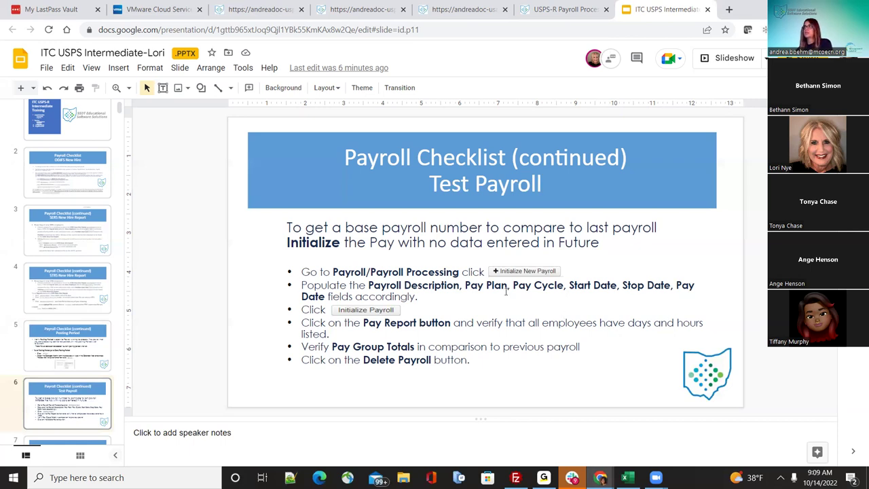
{"action": "key", "text": "Down"}
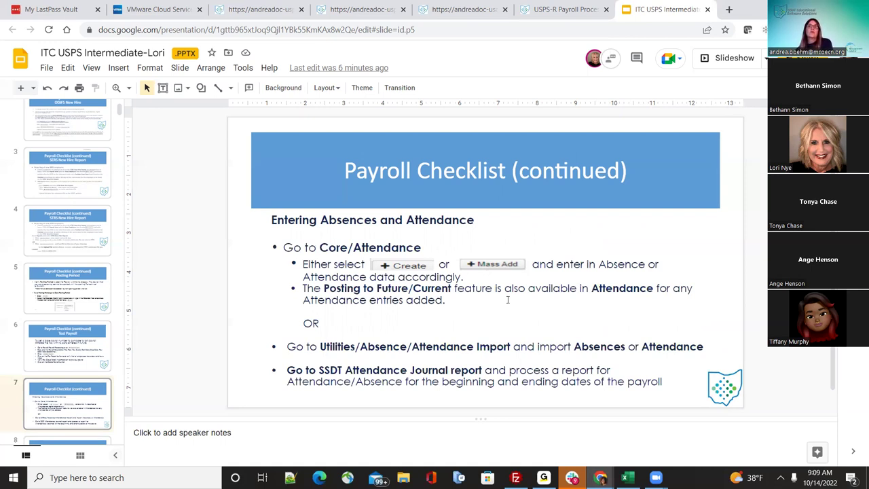
Step: Switch to USPS and open the core Attendance records
{"action": "left_click", "coordinate": [224, 9]}
{"action": "left_click", "coordinate": [57, 91]}
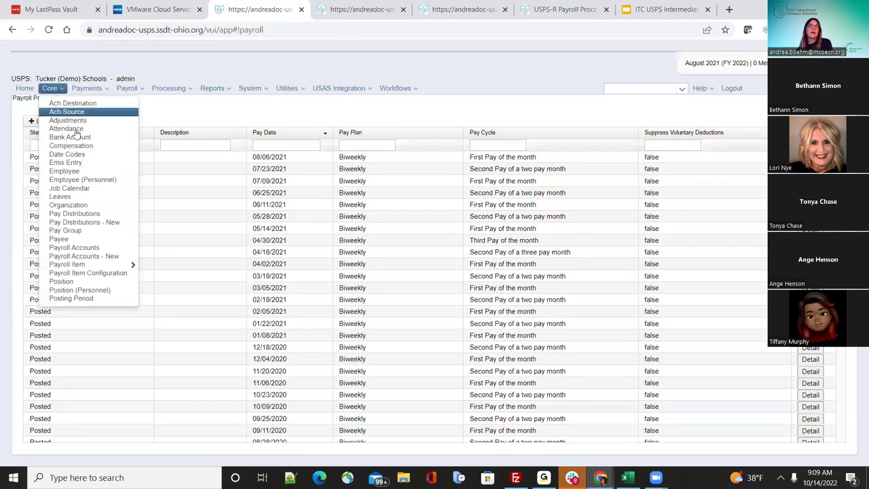
{"action": "left_click", "coordinate": [76, 131]}
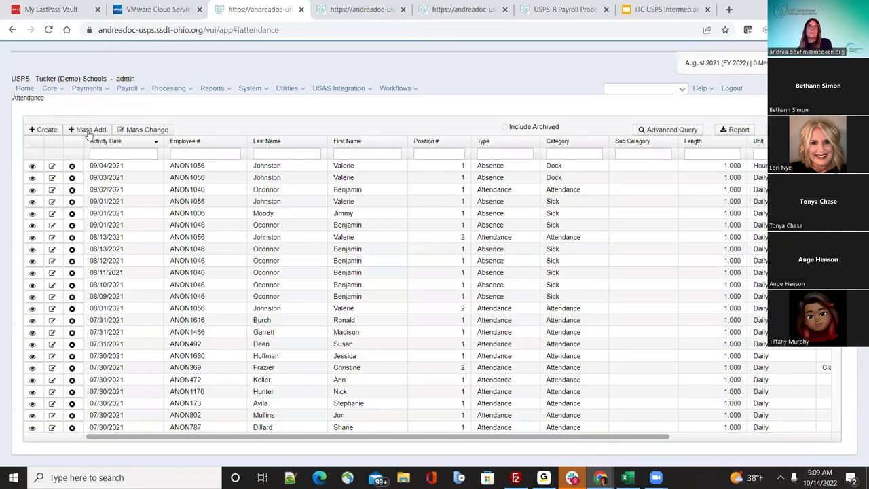
Step: Check the attendance slide and start a Mass Add in USPS for the employee in the Secretary position, with transaction type Absence
{"action": "left_click", "coordinate": [662, 9]}
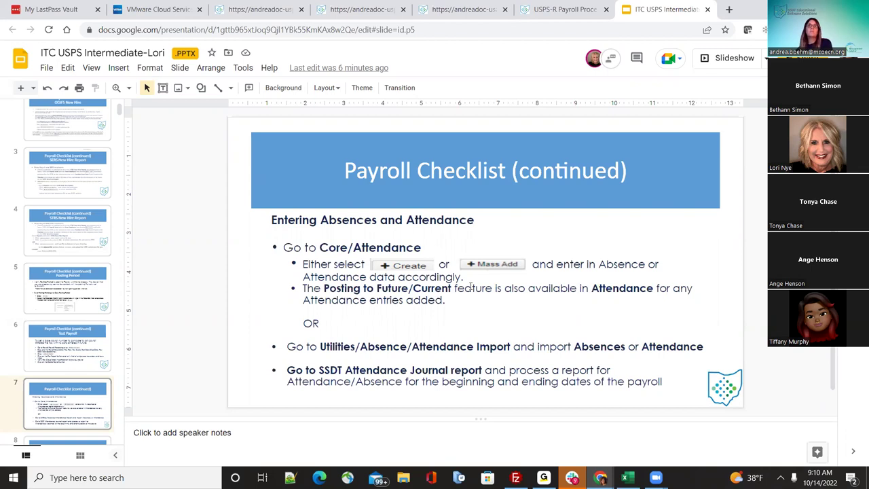
{"action": "left_click", "coordinate": [282, 9]}
{"action": "left_click", "coordinate": [95, 130]}
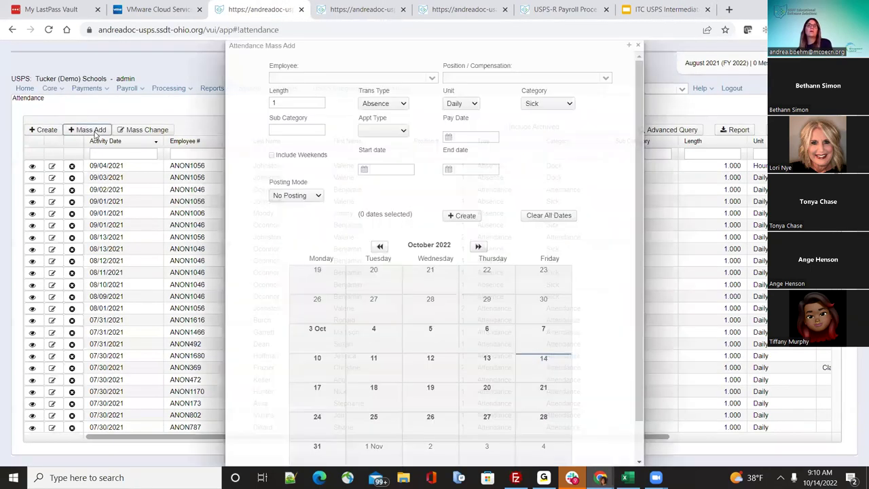
{"action": "left_click", "coordinate": [432, 79]}
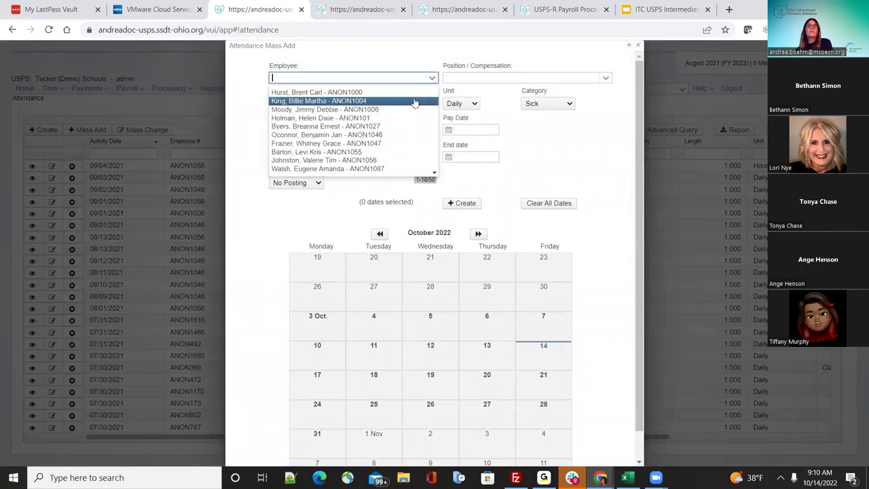
{"action": "left_click", "coordinate": [413, 100]}
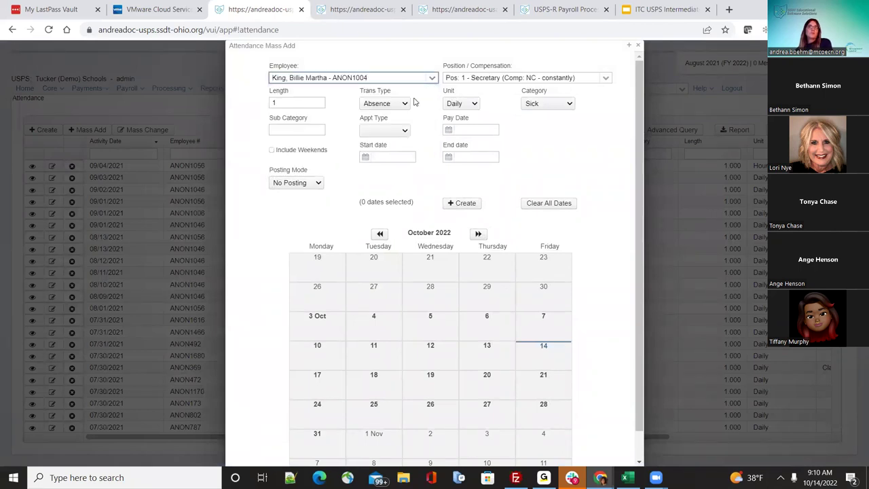
{"action": "left_click", "coordinate": [403, 104]}
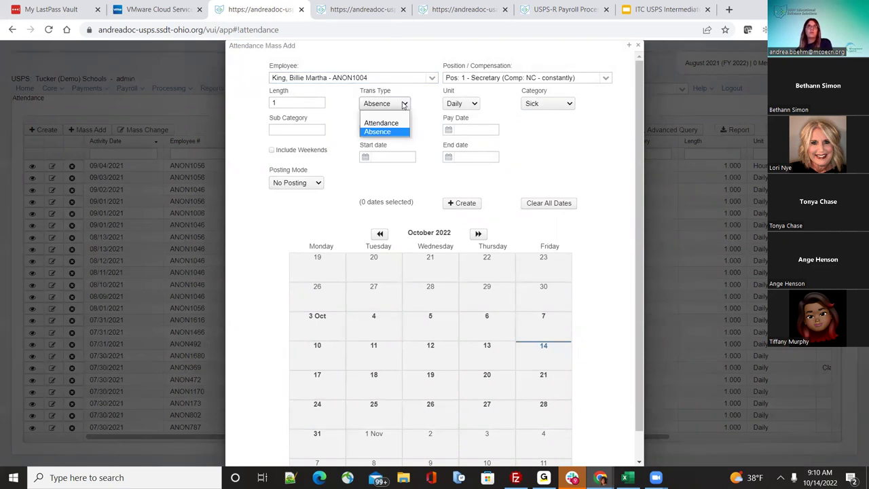
{"action": "left_click", "coordinate": [403, 104]}
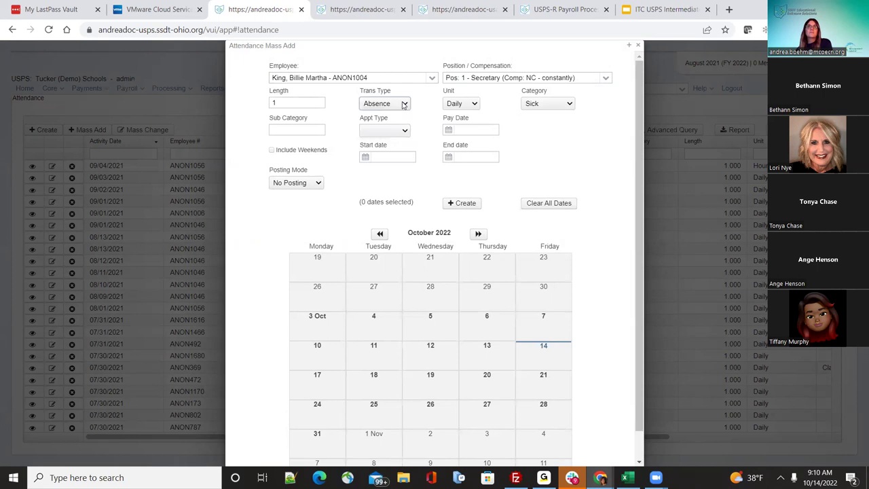
Step: Try to create daily sick absences from 08/01/21 to 08/05/2021, and close the Attendance Mass Add form
{"action": "left_click", "coordinate": [393, 153]}
{"action": "type", "text": "08/01/21"}
{"action": "key", "text": "Tab"}
{"action": "type", "text": "08/05/2021"}
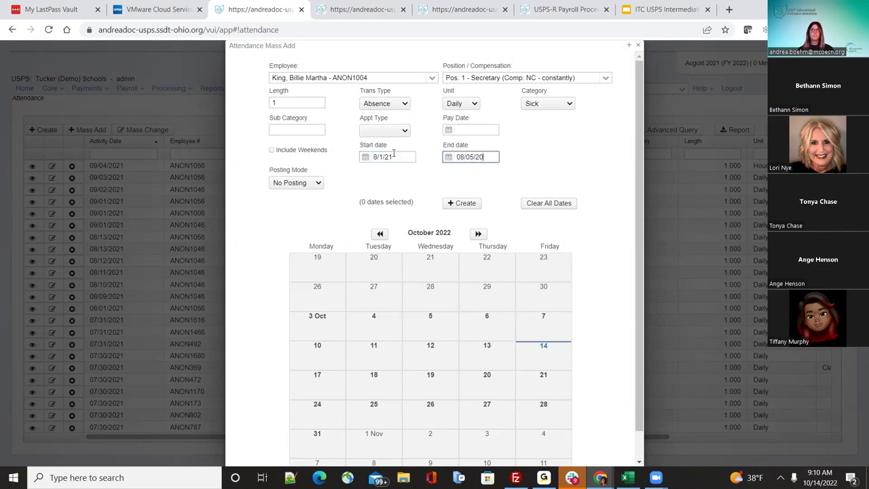
{"action": "left_click", "coordinate": [462, 204]}
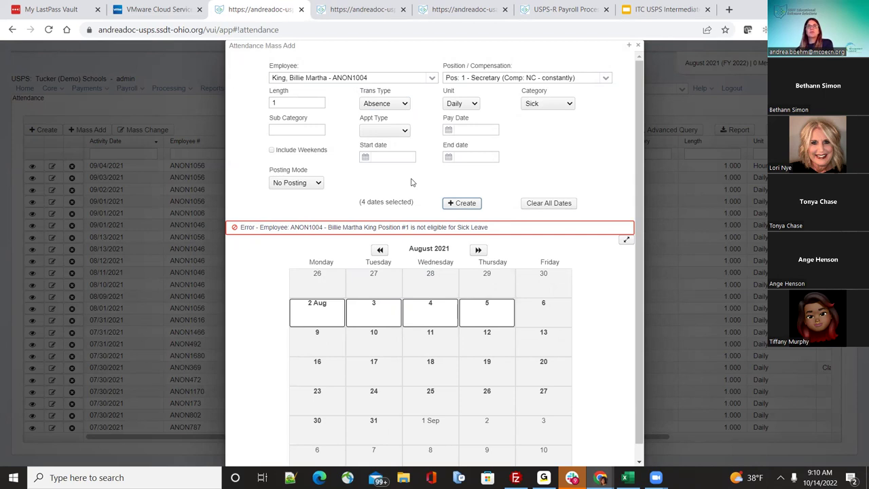
{"action": "left_click", "coordinate": [639, 46]}
Step: Switch to the attendimporttemplate workbook in Excel, widen column B to fit its contents, and return to the slides in the browser
{"action": "left_click", "coordinate": [662, 9]}
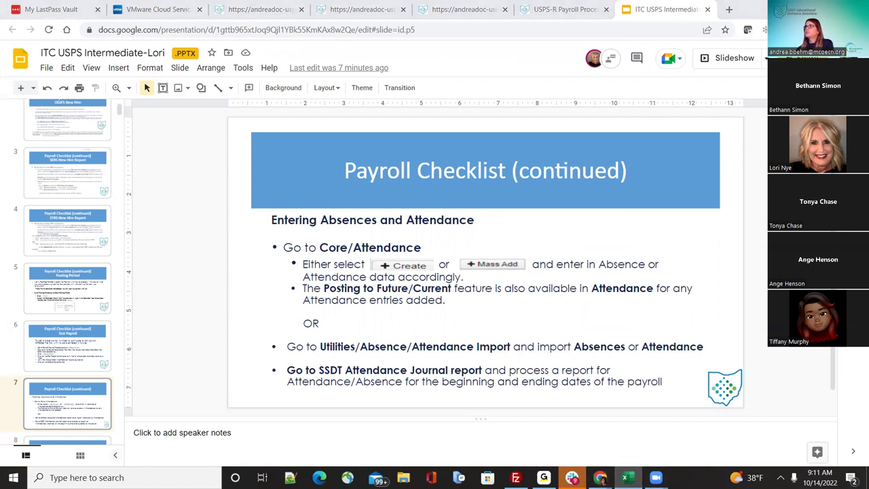
{"action": "left_click", "coordinate": [624, 477]}
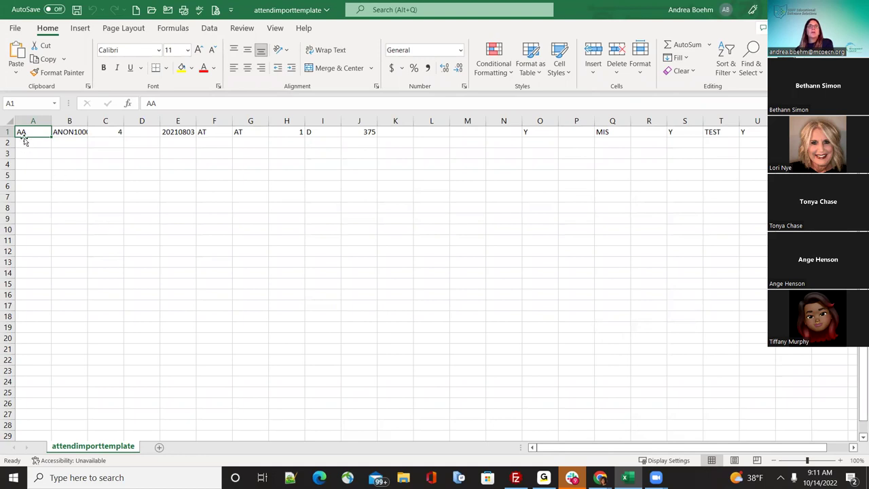
{"action": "double_click", "coordinate": [90, 118]}
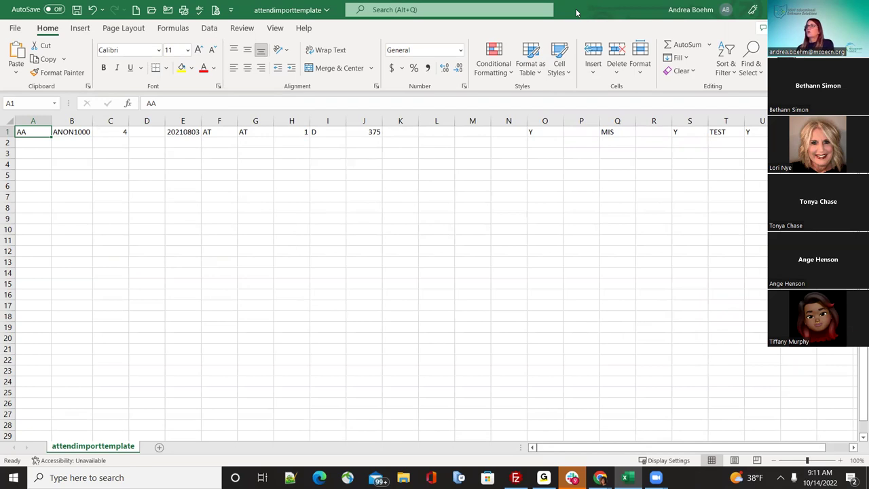
{"action": "key", "text": "alt+Tab"}
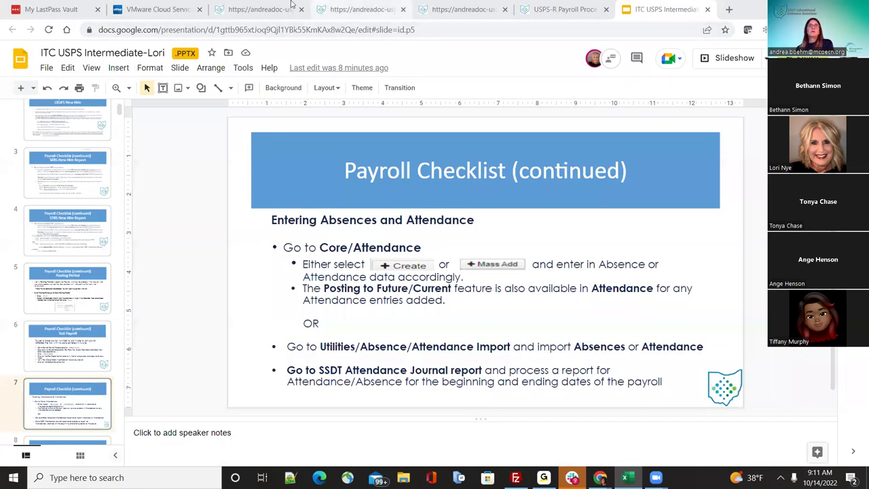
Step: Switch to USPS, open the Attendance Import utility and choose attendimporttemplate.csv as the import file
{"action": "left_click", "coordinate": [256, 9]}
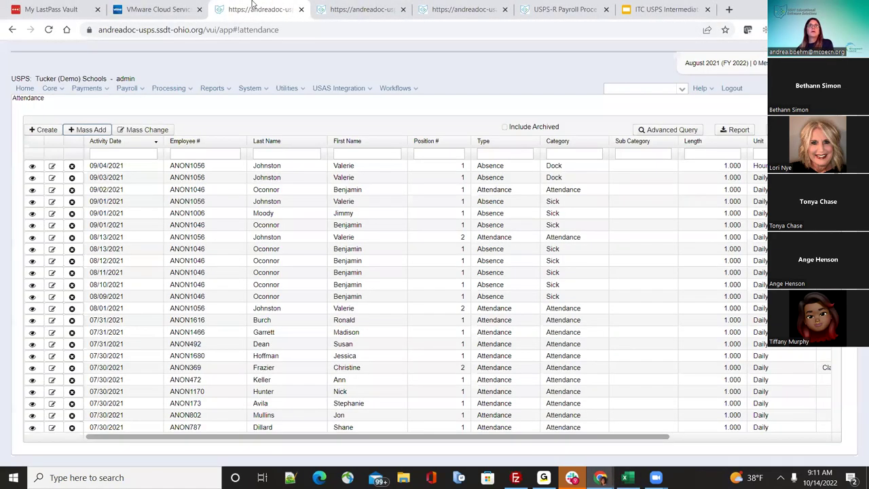
{"action": "left_click", "coordinate": [299, 90]}
{"action": "left_click", "coordinate": [327, 113]}
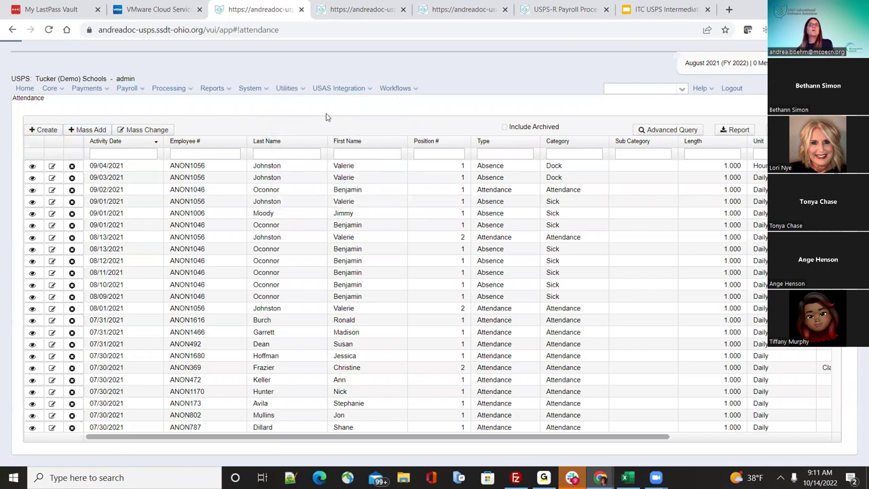
{"action": "left_click", "coordinate": [144, 130]}
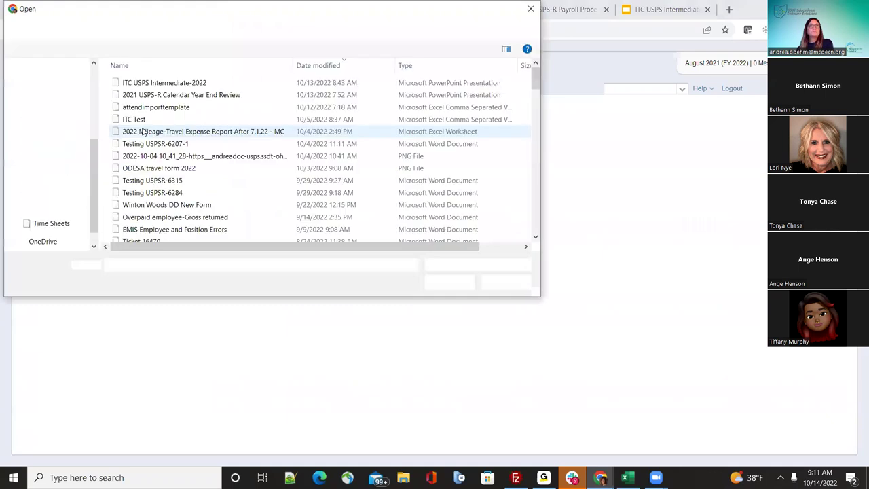
{"action": "left_click", "coordinate": [156, 106]}
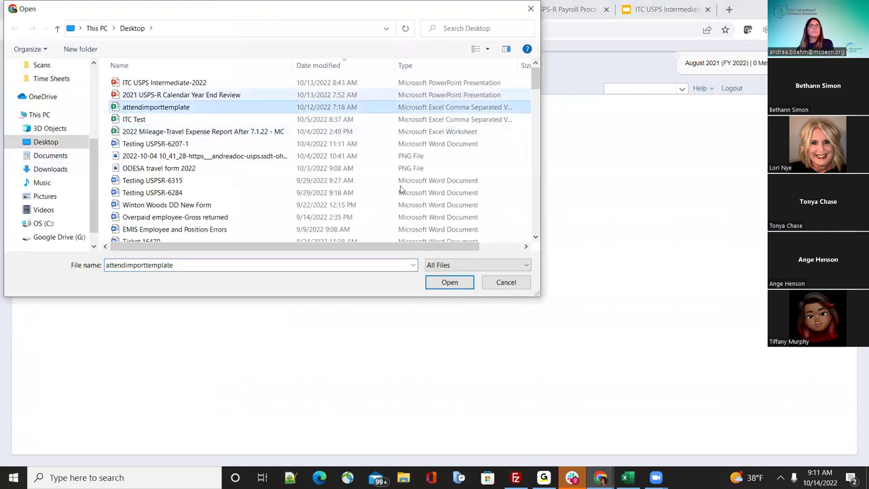
{"action": "left_click", "coordinate": [449, 282]}
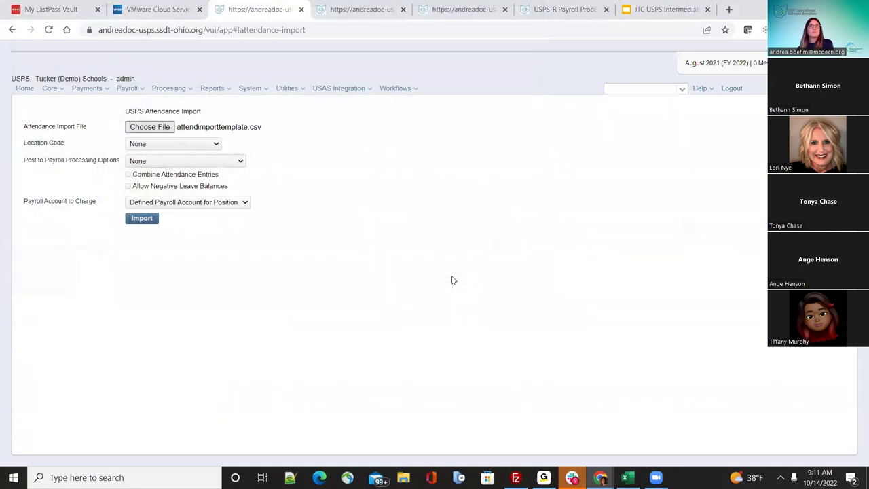
Step: Keep the Location Code at None and set the payroll processing option to Post to Payroll Processing Future
{"action": "left_click", "coordinate": [202, 144]}
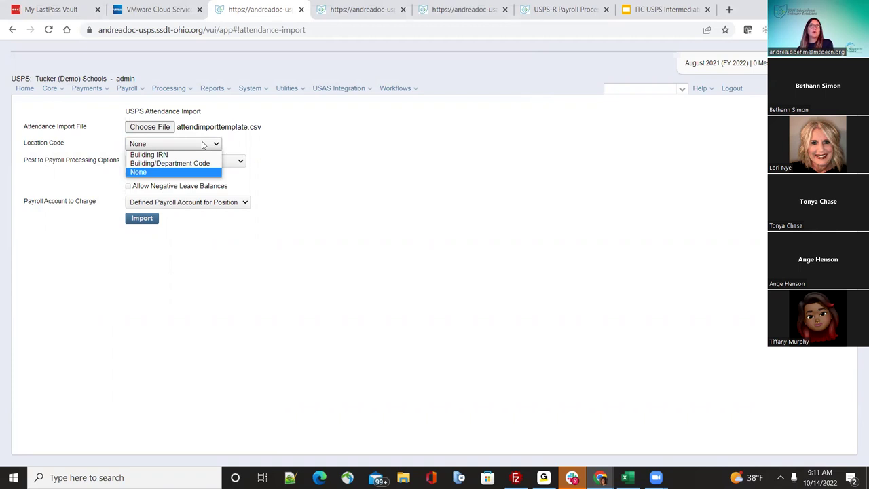
{"action": "left_click", "coordinate": [238, 158]}
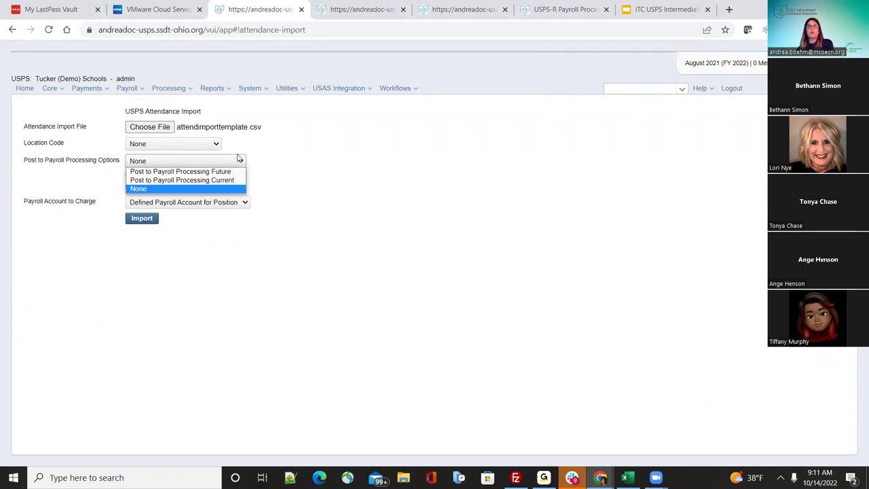
{"action": "left_click", "coordinate": [238, 171]}
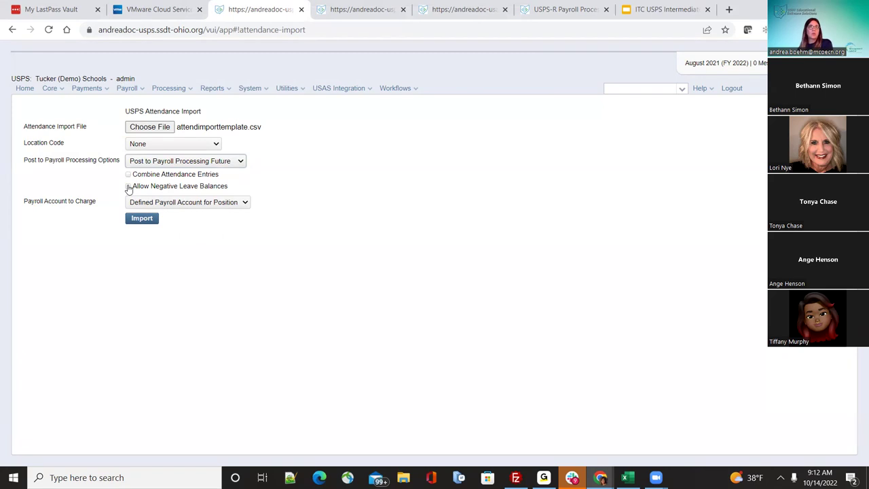
Step: Import the attendance file, save the ATTERR error file to Documents and open it
{"action": "left_click", "coordinate": [135, 222]}
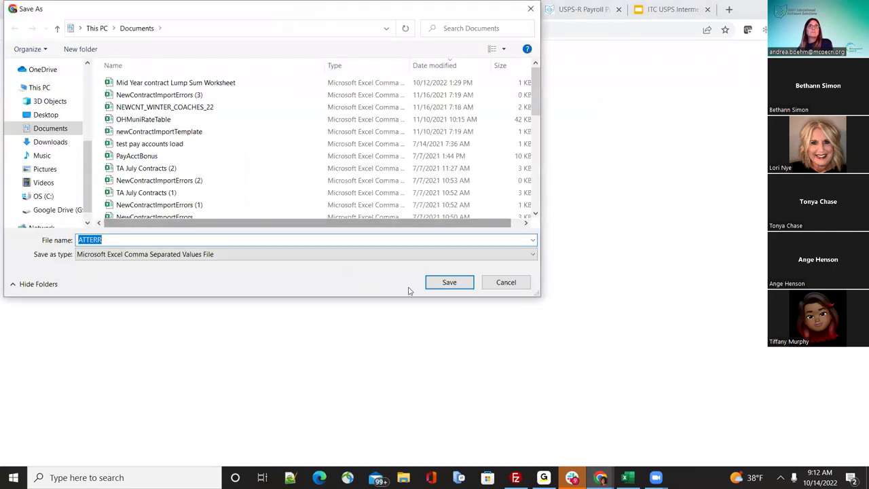
{"action": "left_click", "coordinate": [450, 282]}
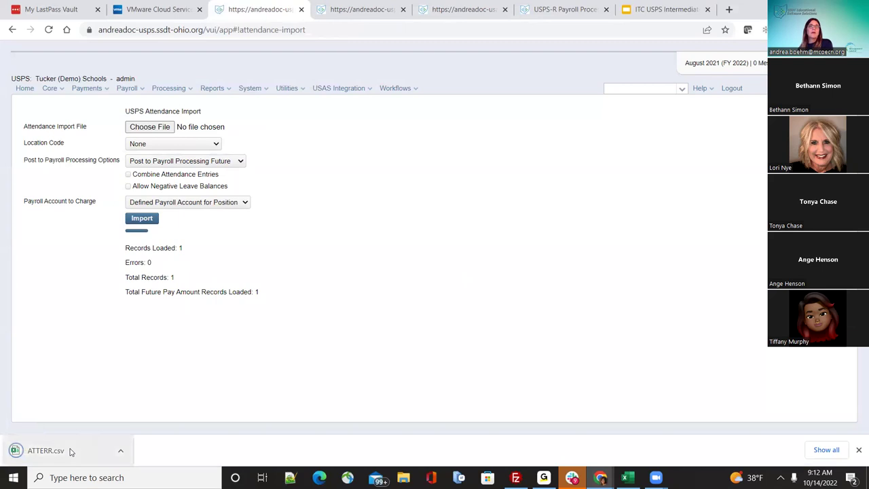
{"action": "left_click", "coordinate": [71, 452]}
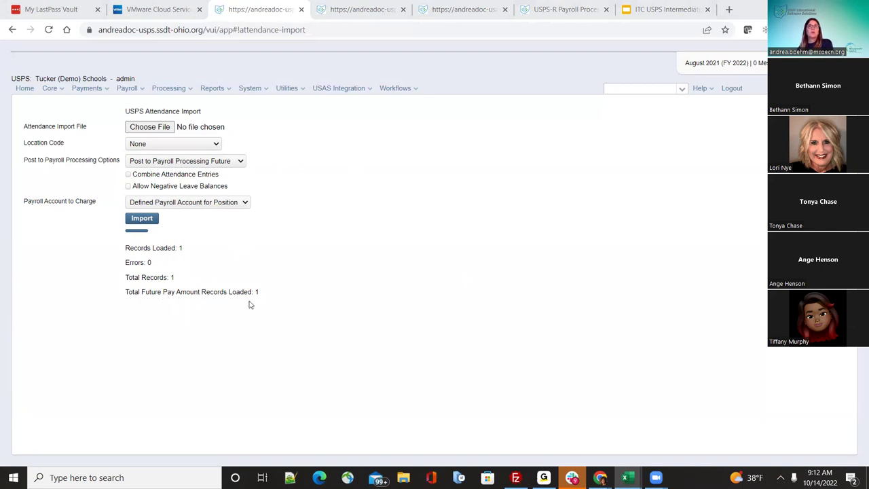
Step: Open the core Attendance records and filter them by the imported employee's number
{"action": "left_click", "coordinate": [52, 88]}
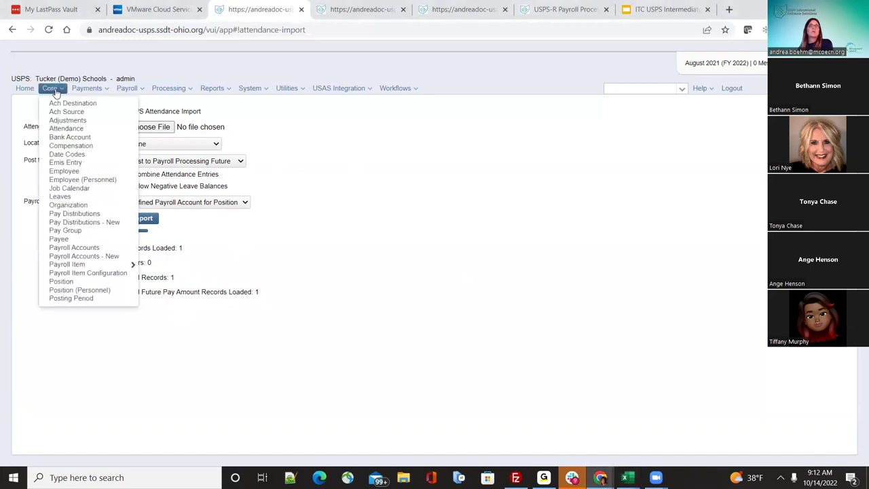
{"action": "left_click", "coordinate": [64, 128]}
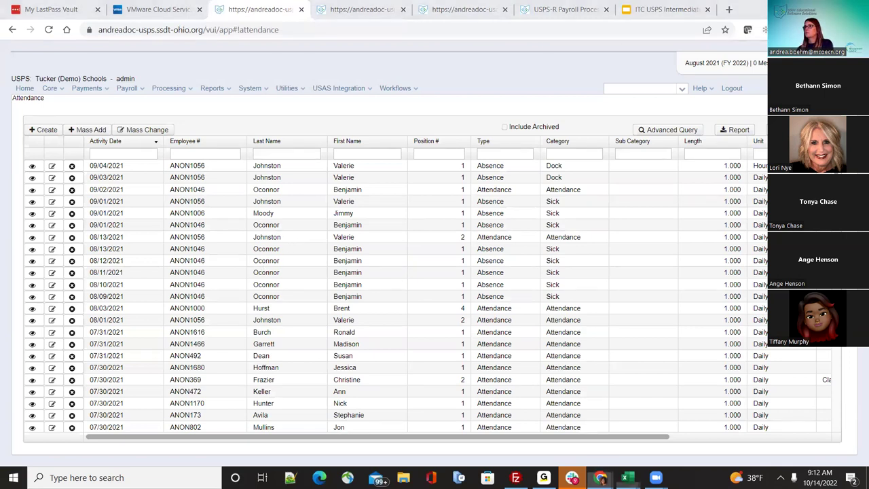
{"action": "left_click", "coordinate": [200, 155]}
{"action": "type", "text": "anon1000"}
{"action": "key", "text": "BackSpace"}
{"action": "key", "text": "BackSpace"}
{"action": "key", "text": "BackSpace"}
{"action": "key", "text": "BackSpace"}
{"action": "key", "text": "BackSpace"}
{"action": "key", "text": "BackSpace"}
{"action": "key", "text": "BackSpace"}
{"action": "key", "text": "BackSpace"}
{"action": "type", "text": "anon1000"}
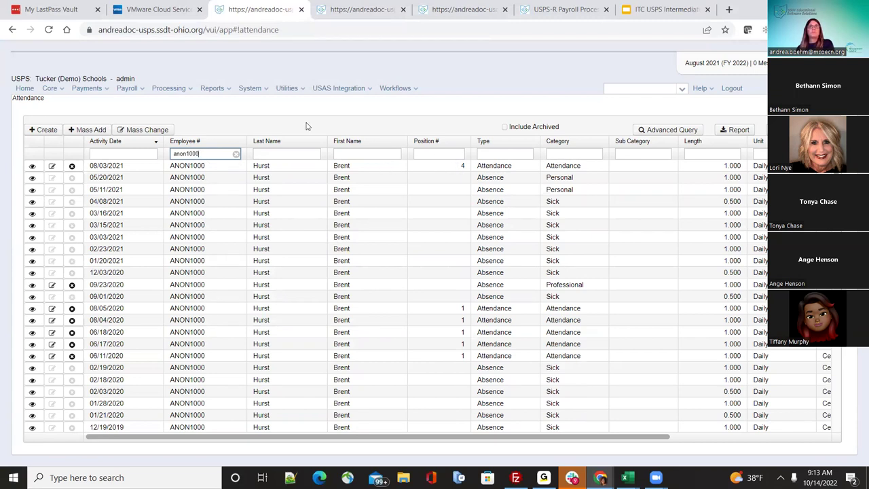
Step: Review the future payroll payments for the imported entry, and return to the Entering Absences and Attendance slide
{"action": "left_click", "coordinate": [129, 89]}
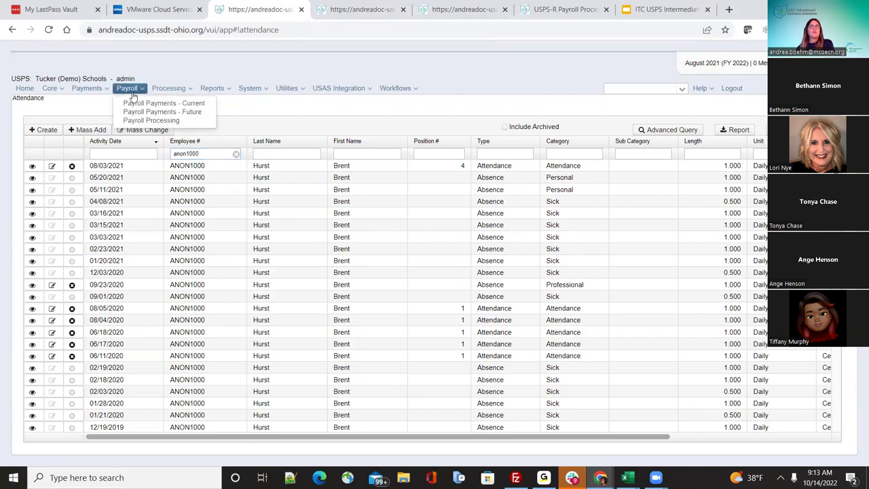
{"action": "left_click", "coordinate": [163, 112]}
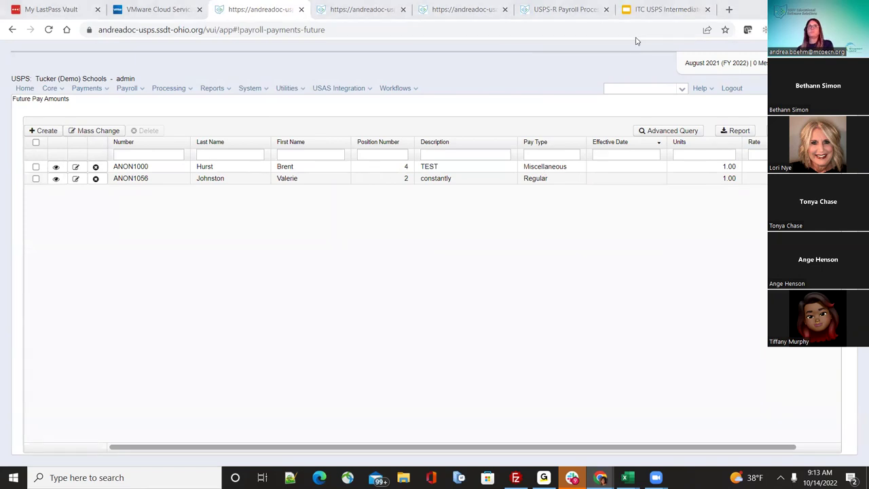
{"action": "left_click", "coordinate": [660, 9]}
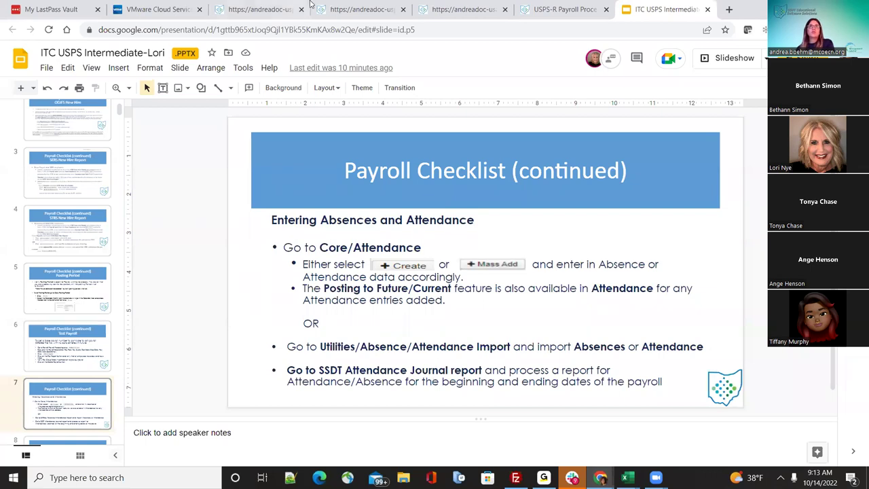
Step: Open the SSDT Attendance Journal Report from the USPS home page and show its query options for 08/01/2021 to 08/14/2021
{"action": "left_click", "coordinate": [246, 8]}
{"action": "left_click", "coordinate": [27, 89]}
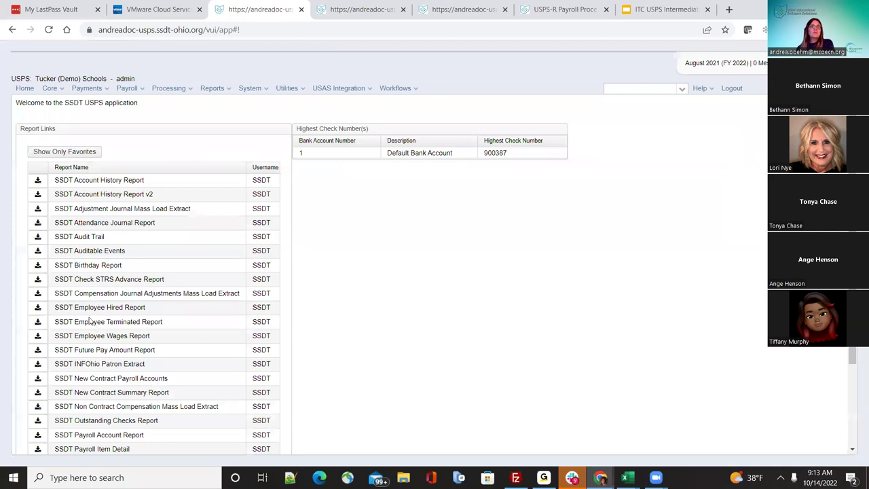
{"action": "left_click", "coordinate": [37, 223]}
{"action": "left_click", "coordinate": [314, 141]}
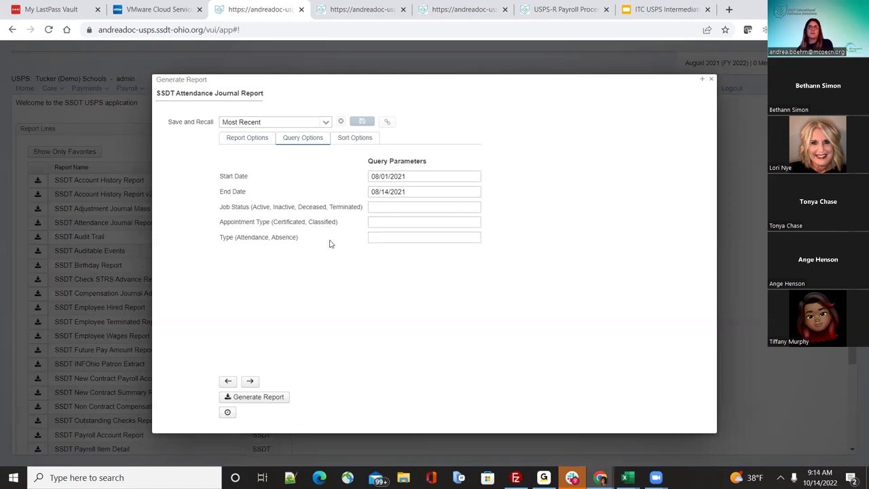
Step: Generate and save the Attendance Journal Report as a PDF, and view it at 110% zoom
{"action": "left_click", "coordinate": [263, 402]}
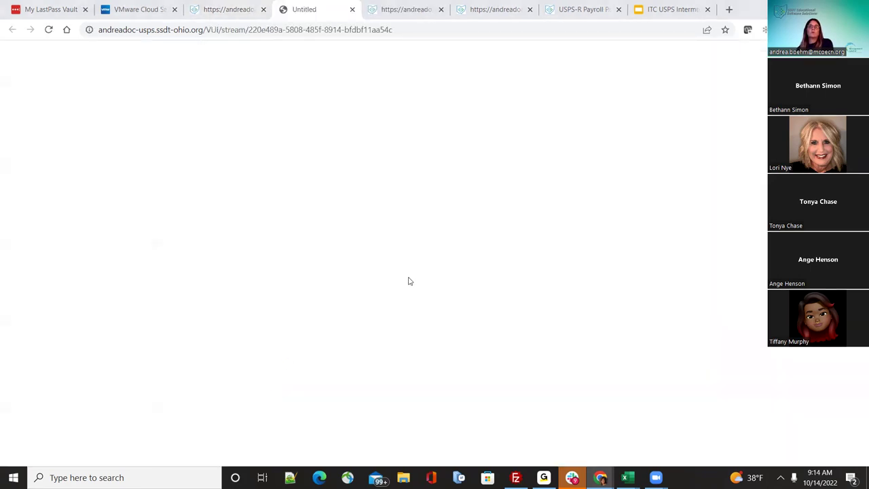
{"action": "left_click", "coordinate": [448, 281]}
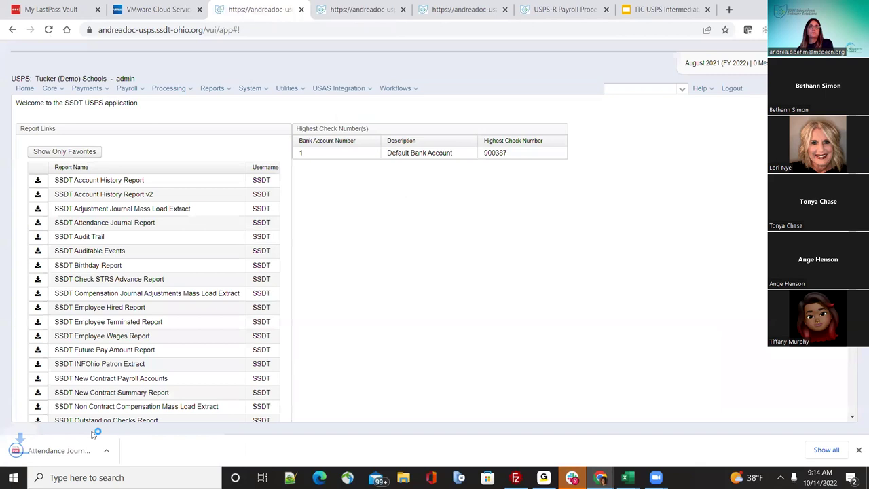
{"action": "left_click", "coordinate": [76, 451]}
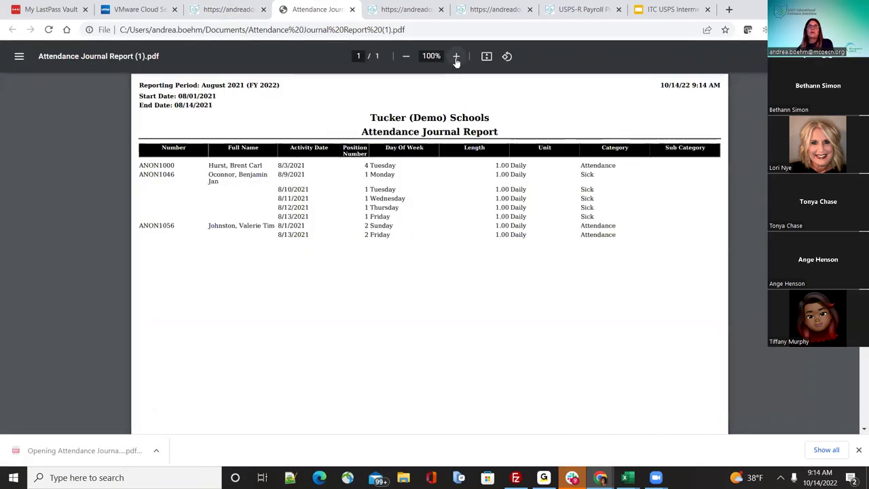
{"action": "left_click", "coordinate": [456, 56]}
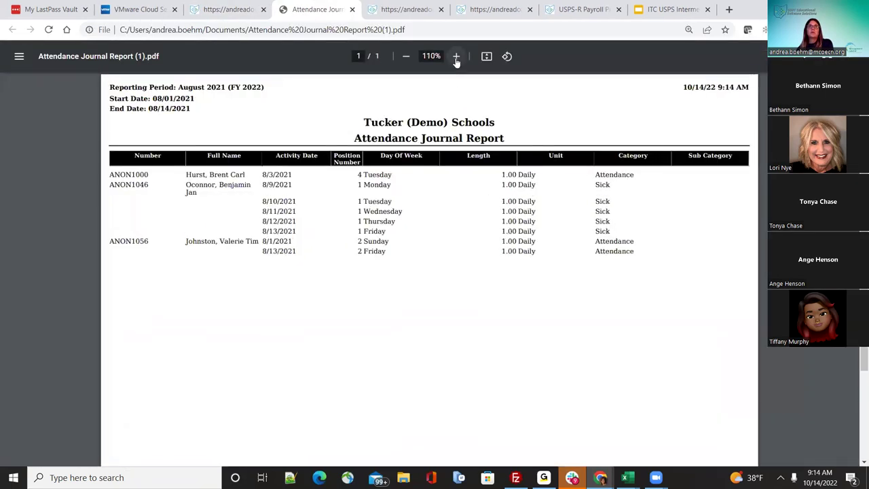
Step: Zoom the Attendance Journal Report PDF to 125% and look through its absence and attendance entries
{"action": "left_click", "coordinate": [457, 56]}
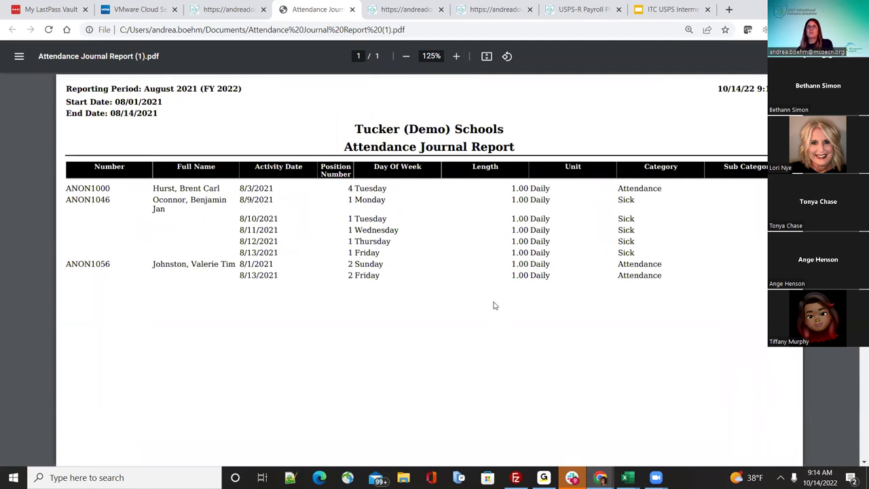
{"action": "scroll", "coordinate": [493, 304], "scroll_direction": "down", "scroll_amount": 3}
{"action": "scroll", "coordinate": [494, 306], "scroll_direction": "up", "scroll_amount": 3}
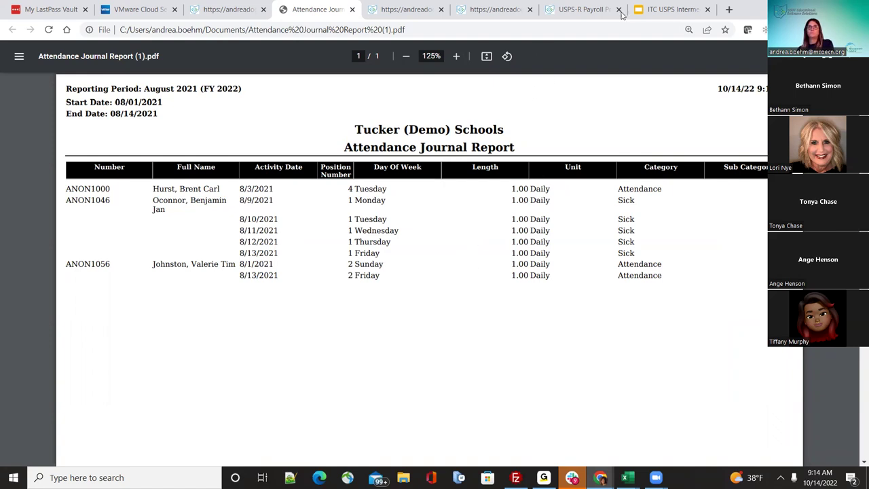
Step: Return to the ITC USPS Intermediate slides and show the FUTURE slide after Entering Absences and Attendance
{"action": "left_click", "coordinate": [649, 9]}
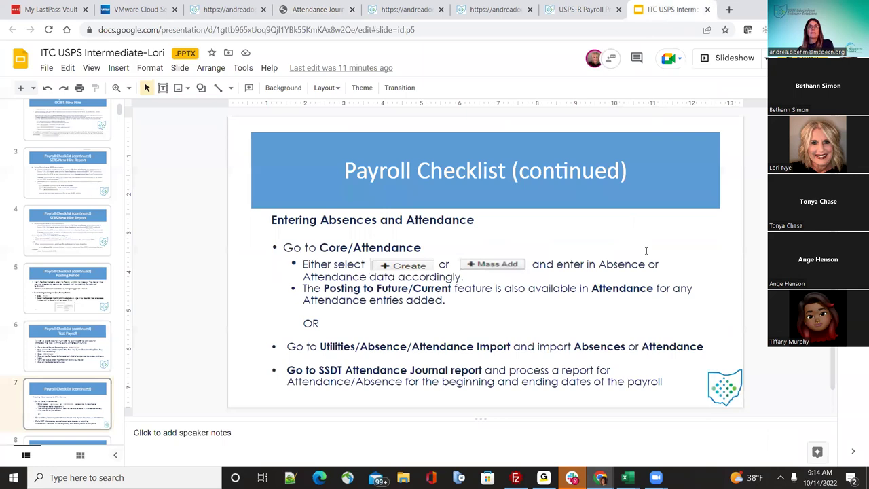
{"action": "scroll", "coordinate": [646, 250], "scroll_direction": "down", "scroll_amount": 1}
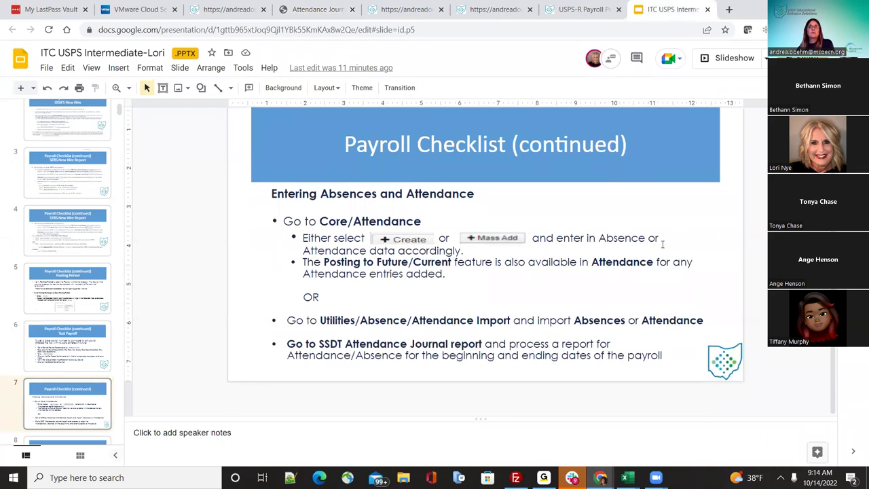
{"action": "scroll", "coordinate": [80, 329], "scroll_direction": "down", "scroll_amount": 2}
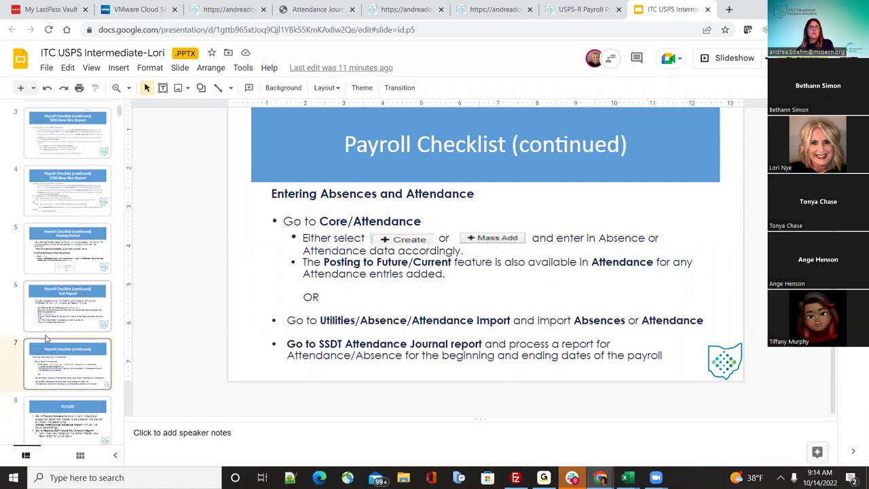
{"action": "left_click", "coordinate": [63, 400]}
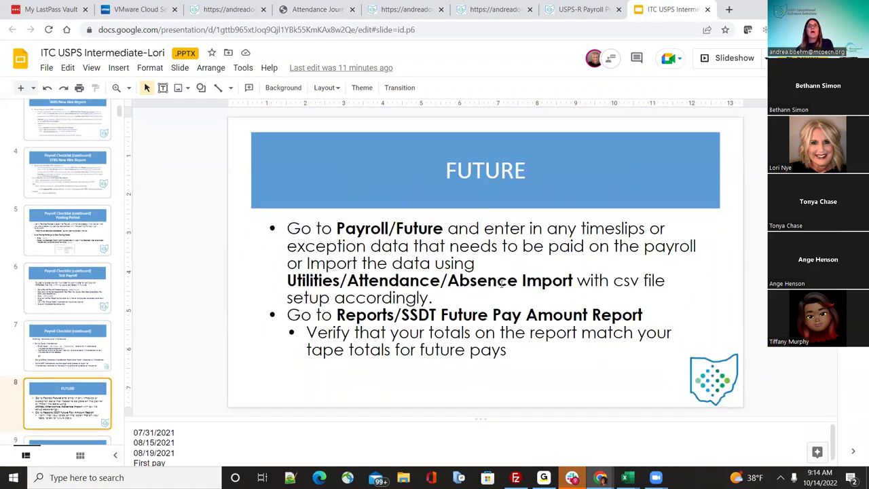
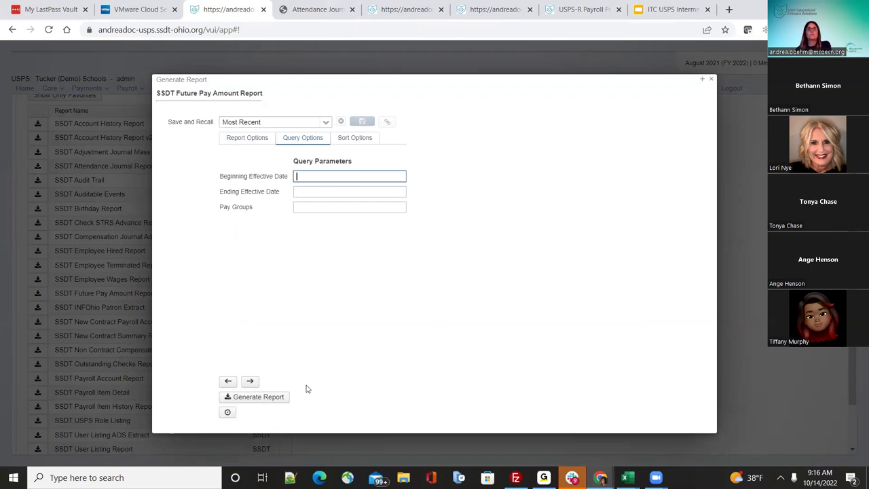
Step: Generate the SSDT Future Pay Amount Report, save it as DetailReport (2), and view the PDF at 125% zoom
{"action": "left_click", "coordinate": [258, 397]}
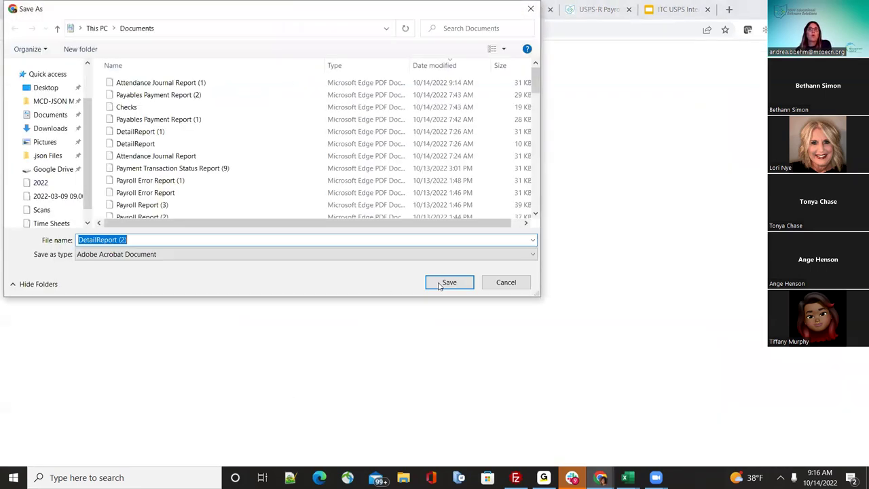
{"action": "left_click", "coordinate": [438, 284]}
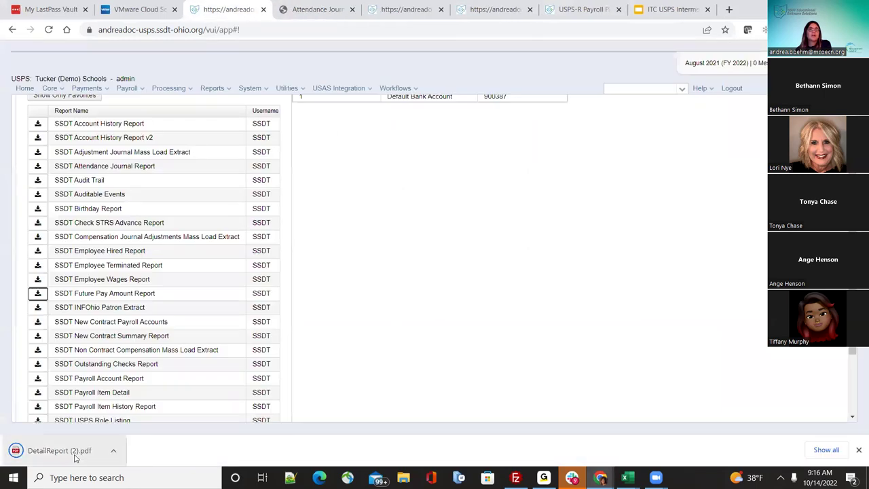
{"action": "left_click", "coordinate": [96, 451]}
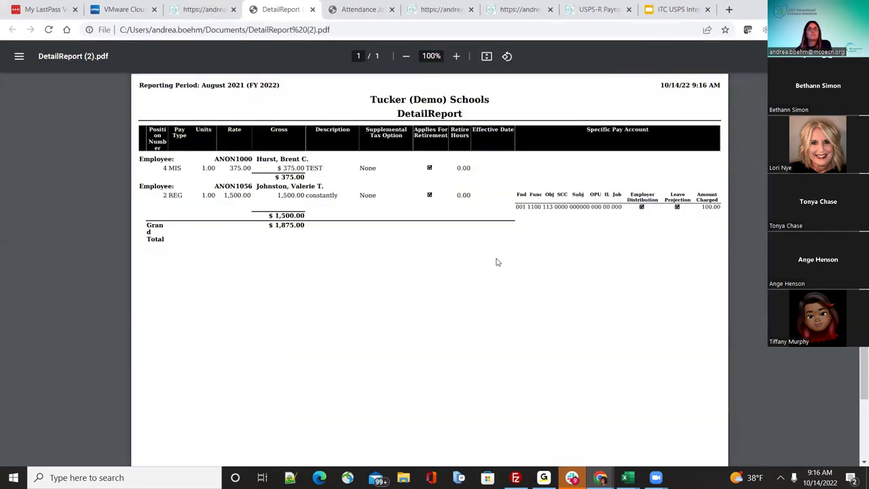
{"action": "left_click", "coordinate": [456, 57]}
{"action": "left_click", "coordinate": [456, 57]}
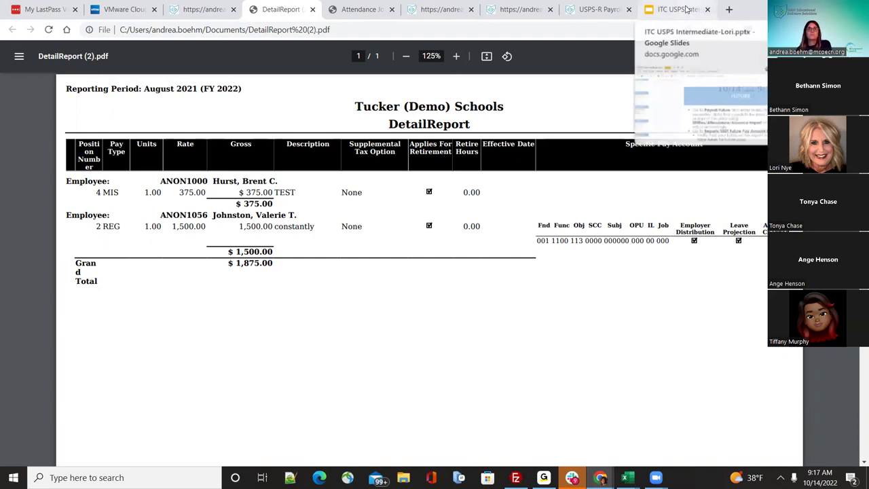
Step: Show the Initialize Payroll slide, and start initializing a new payroll from Payroll Processing in USPS
{"action": "left_click", "coordinate": [687, 10]}
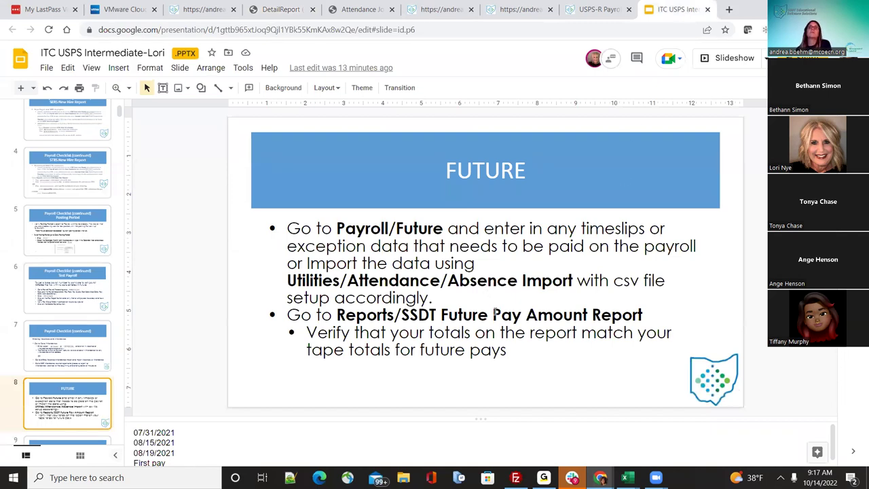
{"action": "key", "text": "Down"}
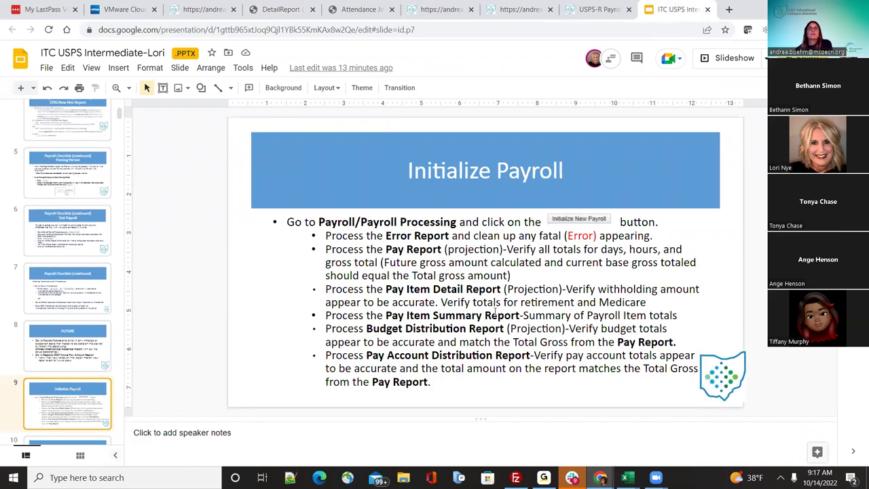
{"action": "left_click", "coordinate": [197, 8]}
{"action": "left_click", "coordinate": [140, 89]}
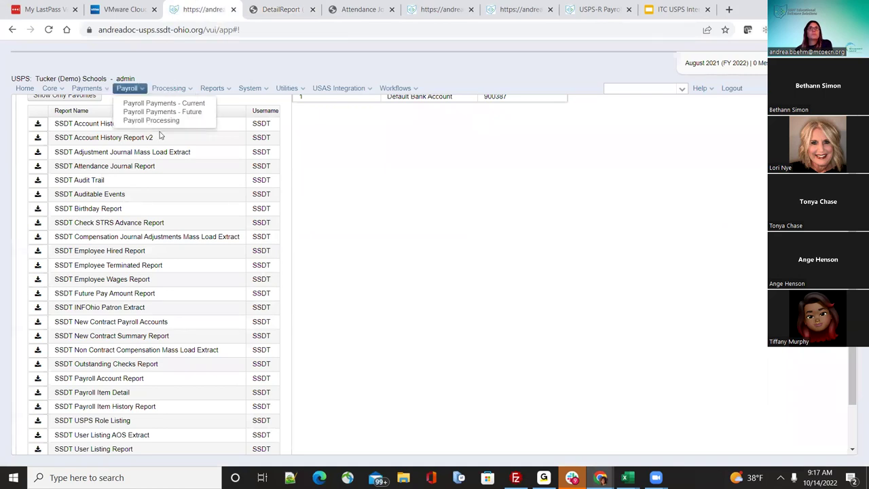
{"action": "left_click", "coordinate": [150, 121]}
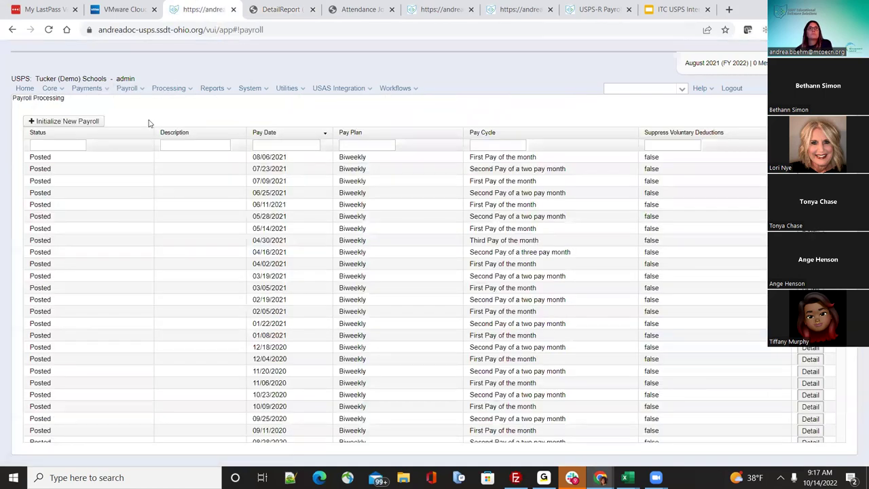
{"action": "left_click", "coordinate": [88, 121]}
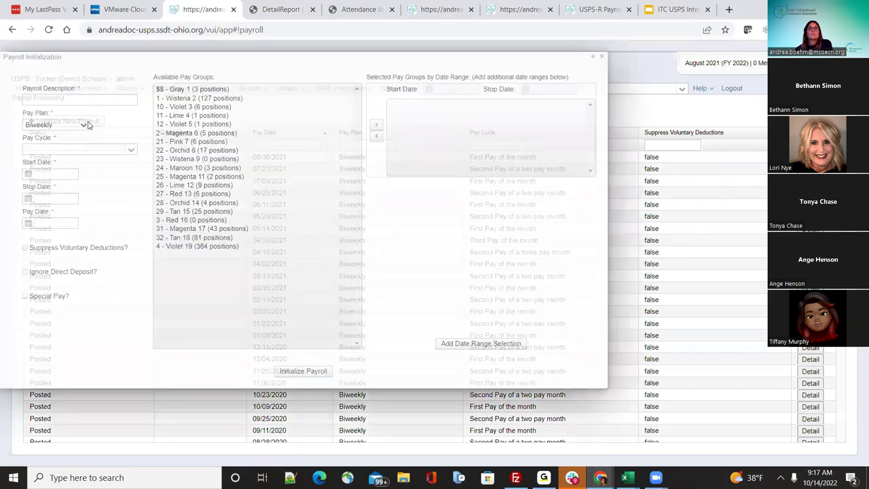
Step: Describe the new payroll as 08/20/2021, keeping the Biweekly pay plan and choosing the Second Pay of a two pay month cycle
{"action": "left_click", "coordinate": [213, 97]}
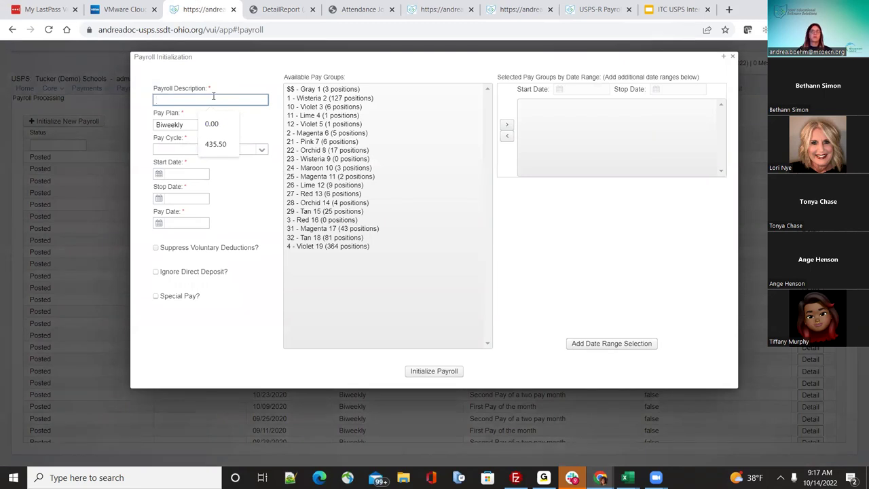
{"action": "type", "text": "0"}
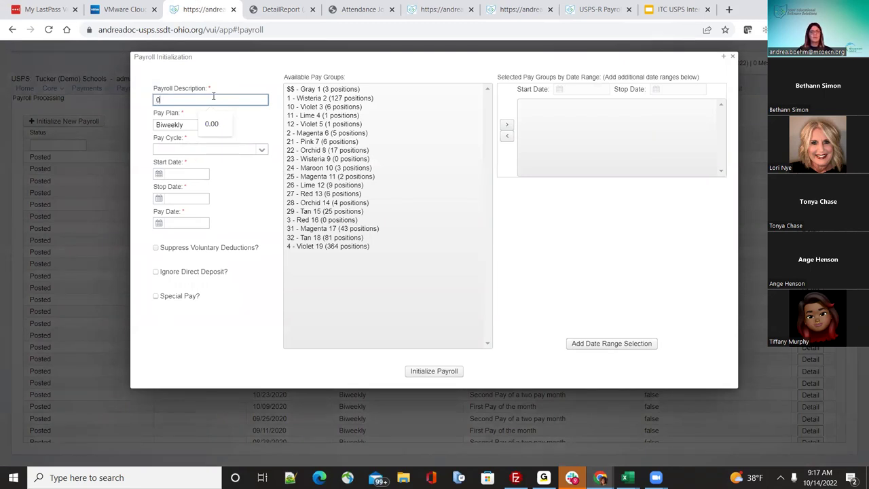
{"action": "type", "text": "8/20/2021"}
{"action": "key", "text": "Tab"}
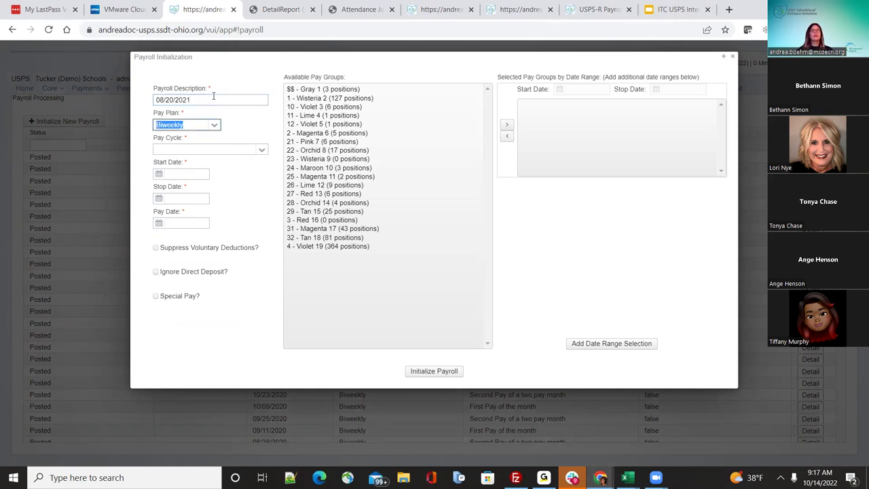
{"action": "key", "text": "Tab"}
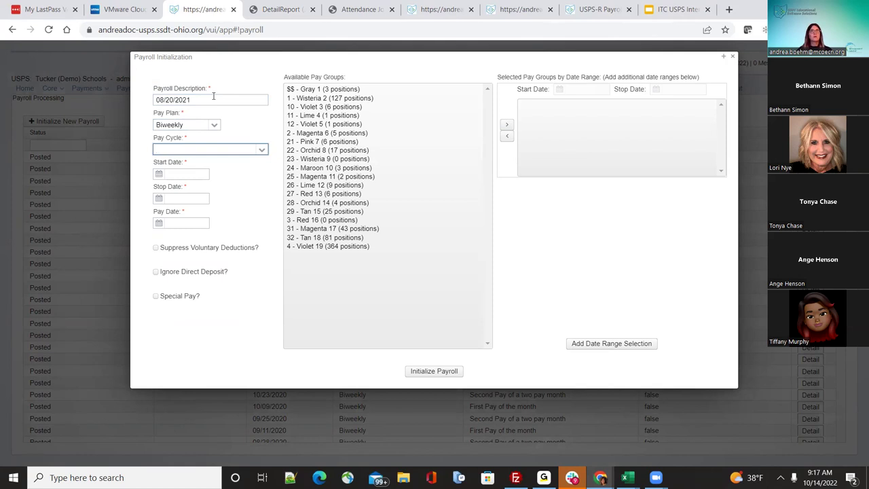
{"action": "key", "text": "Down"}
{"action": "key", "text": "Tab"}
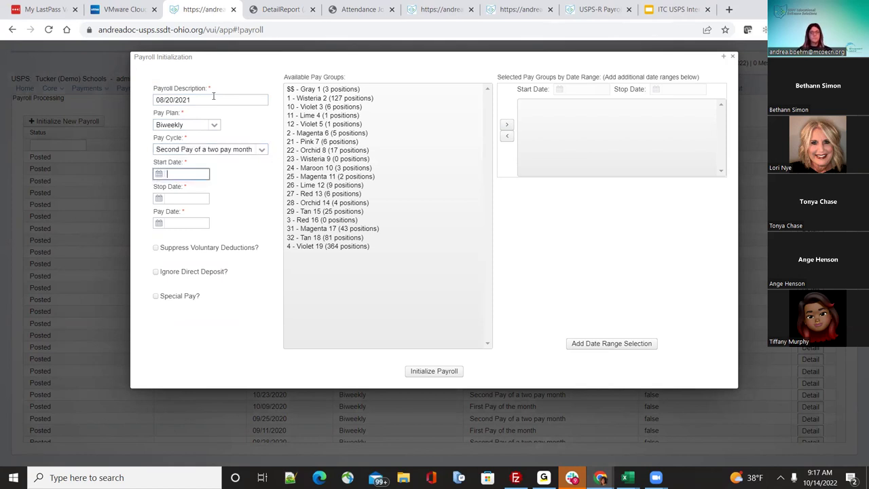
Step: Set the payroll's start date to 8/1/22, stop date to 8/14/22 and pay date to 8/20/22
{"action": "type", "text": "8/1/22"}
{"action": "key", "text": "Tab"}
{"action": "type", "text": "08/1"}
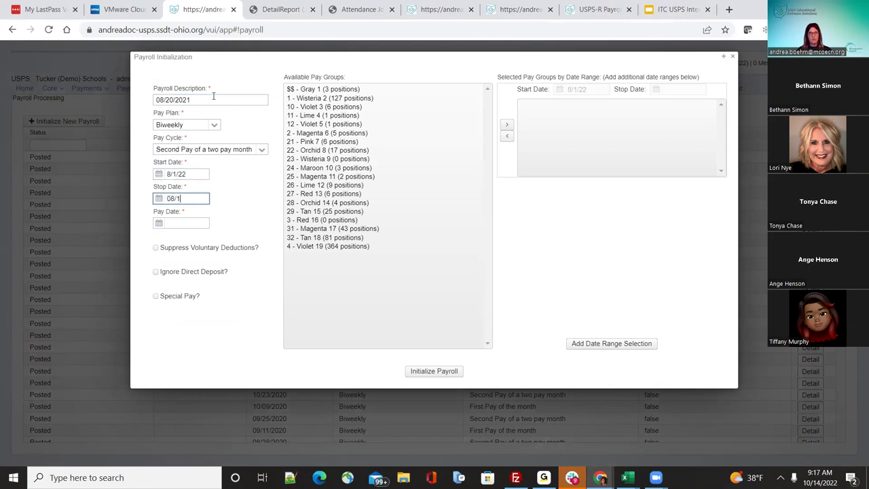
{"action": "type", "text": "4/2022"}
{"action": "key", "text": "Tab"}
{"action": "type", "text": "08/20"}
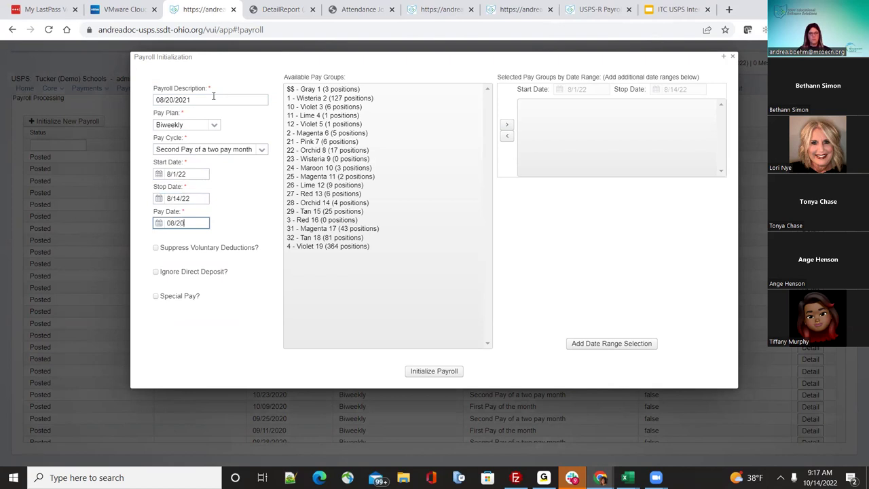
{"action": "type", "text": "/2022"}
{"action": "key", "text": "Tab"}
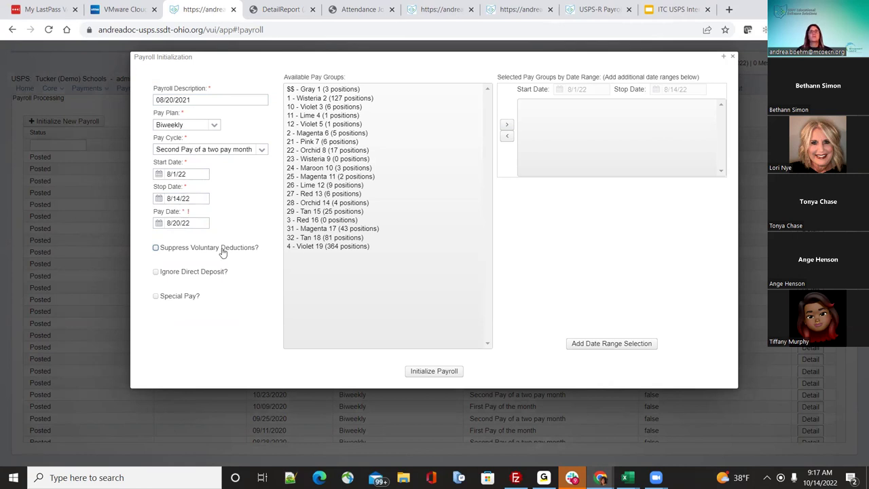
Step: Demonstrate the Suppress Voluntary Deductions, Ignore Direct Deposit and Special Pay options by switching each on and back off
{"action": "left_click", "coordinate": [156, 250]}
{"action": "left_click", "coordinate": [155, 250]}
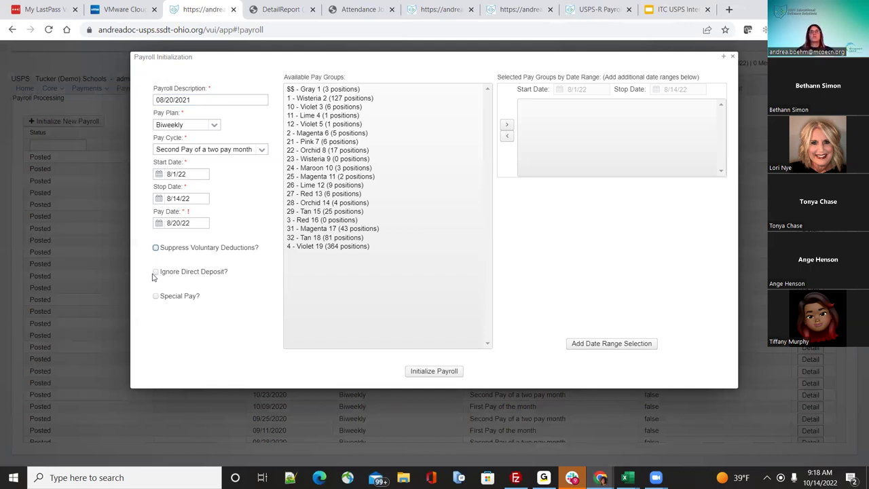
{"action": "left_click", "coordinate": [156, 273]}
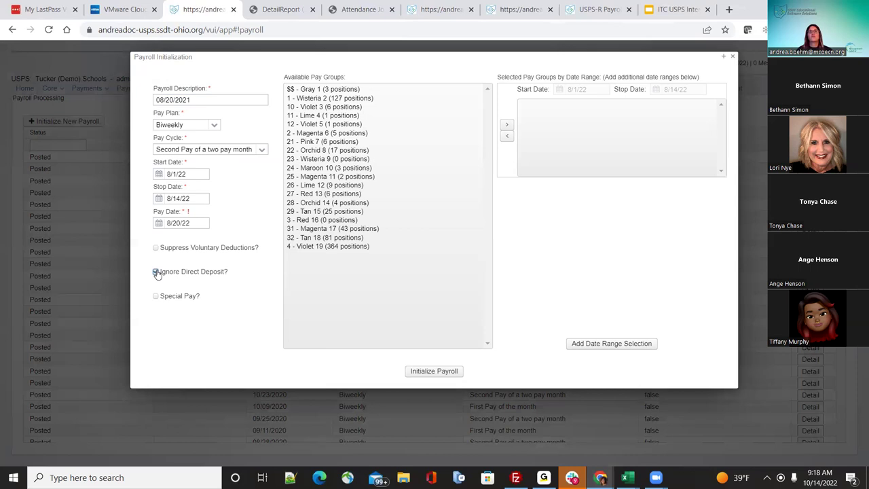
{"action": "left_click", "coordinate": [156, 273]}
{"action": "left_click", "coordinate": [156, 297]}
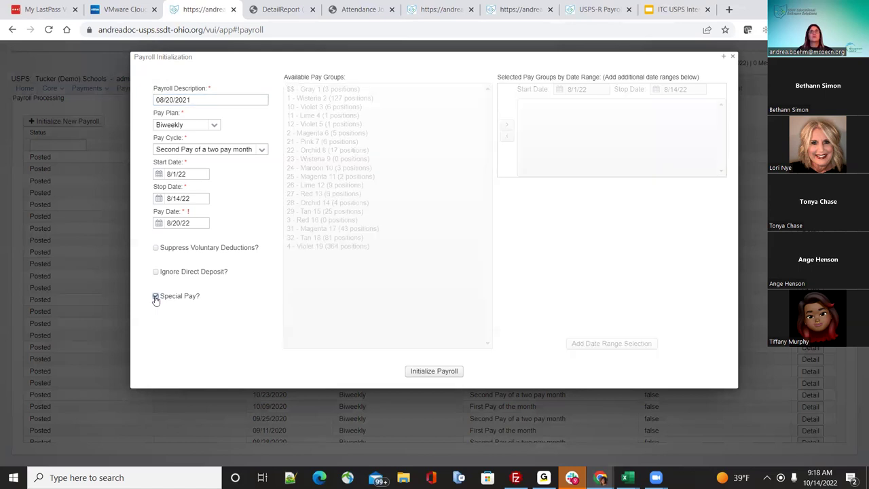
{"action": "left_click", "coordinate": [156, 297]}
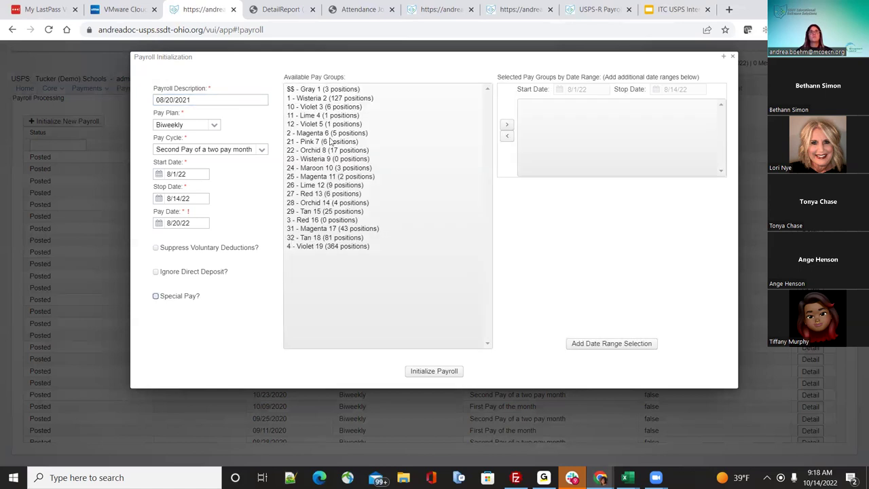
Step: Move all available pay groups into the payroll's selected groups, and demonstrate adding and removing an extra date range selection
{"action": "left_click", "coordinate": [343, 91]}
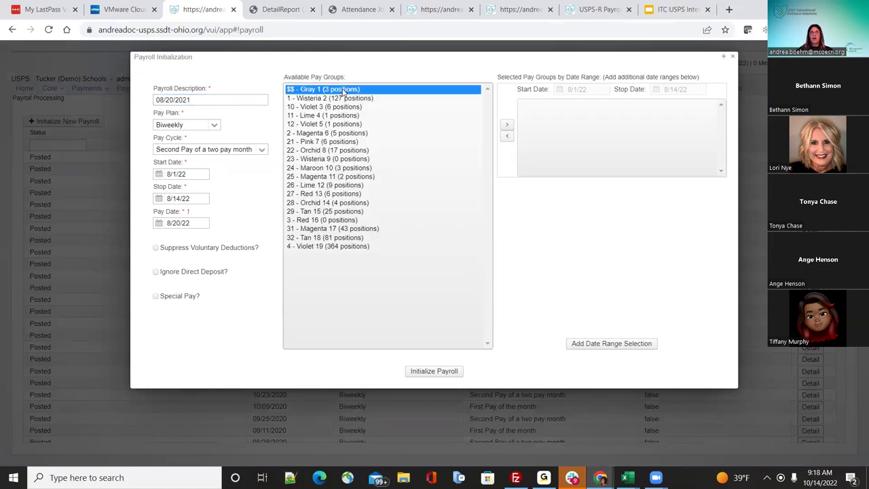
{"action": "key", "text": "ctrl+a"}
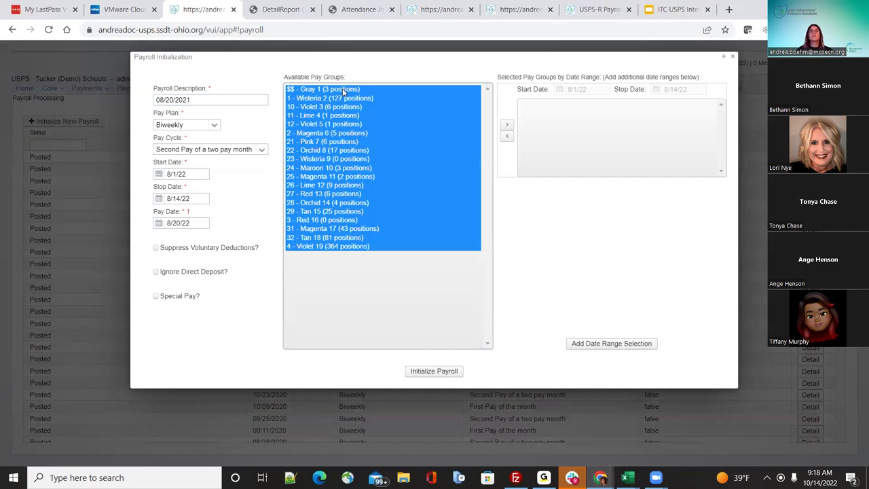
{"action": "left_click", "coordinate": [507, 126]}
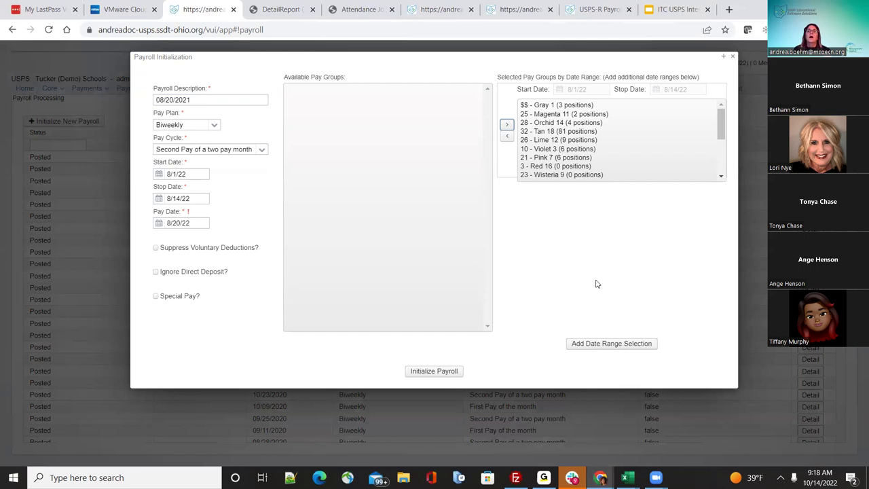
{"action": "left_click", "coordinate": [595, 346]}
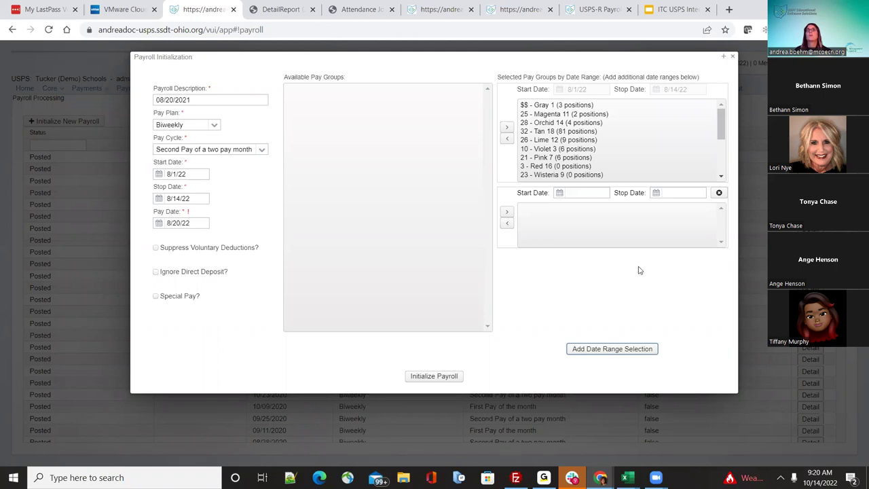
{"action": "left_click", "coordinate": [721, 193]}
Step: Correct the payroll's start date to 8/1/2021, stop date to 8/14/2021 and pay date to 8/20/2021, and initialize the payroll
{"action": "left_click", "coordinate": [434, 377]}
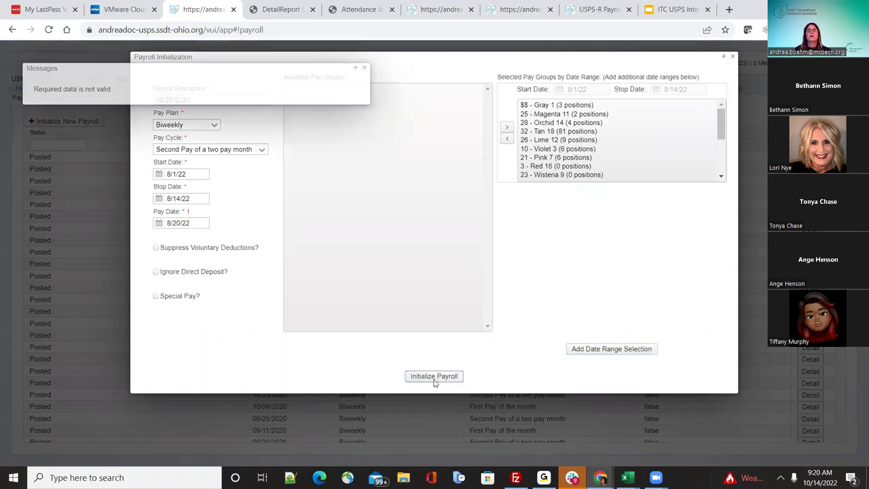
{"action": "left_click", "coordinate": [364, 68]}
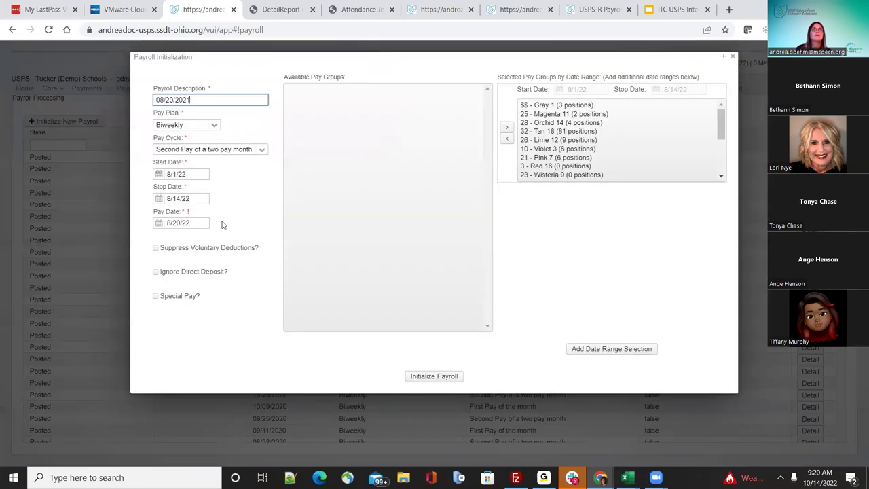
{"action": "left_click", "coordinate": [201, 222]}
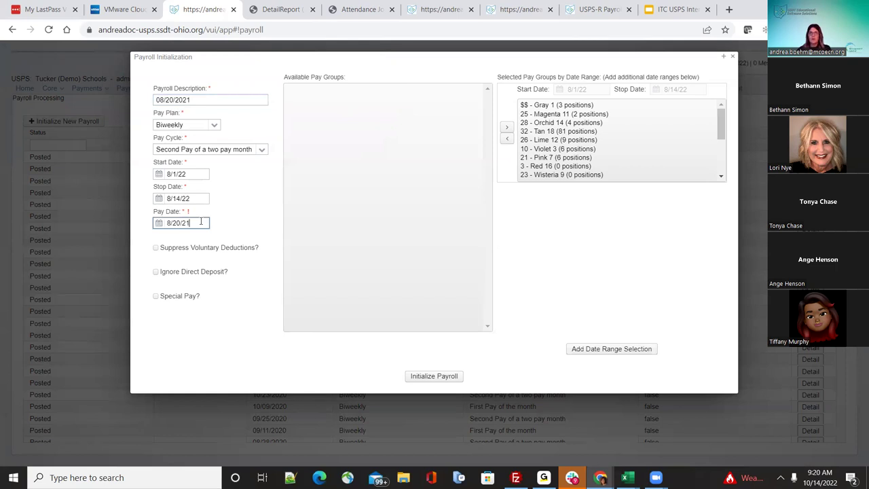
{"action": "left_click", "coordinate": [194, 173]}
{"action": "key", "text": "BackSpace"}
{"action": "key", "text": "BackSpace"}
{"action": "type", "text": "2021"}
{"action": "left_click", "coordinate": [205, 198]}
{"action": "key", "text": "BackSpace"}
{"action": "type", "text": "021"}
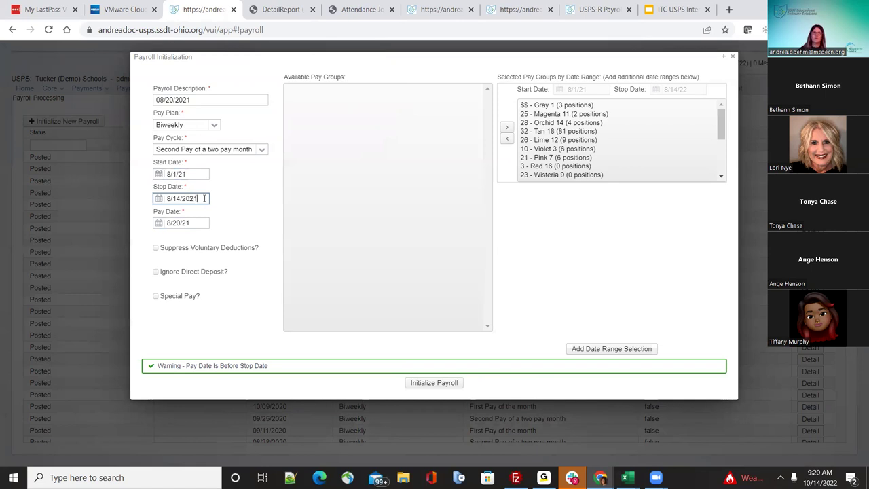
{"action": "left_click", "coordinate": [200, 223]}
{"action": "type", "text": "2021"}
{"action": "left_click", "coordinate": [446, 385]}
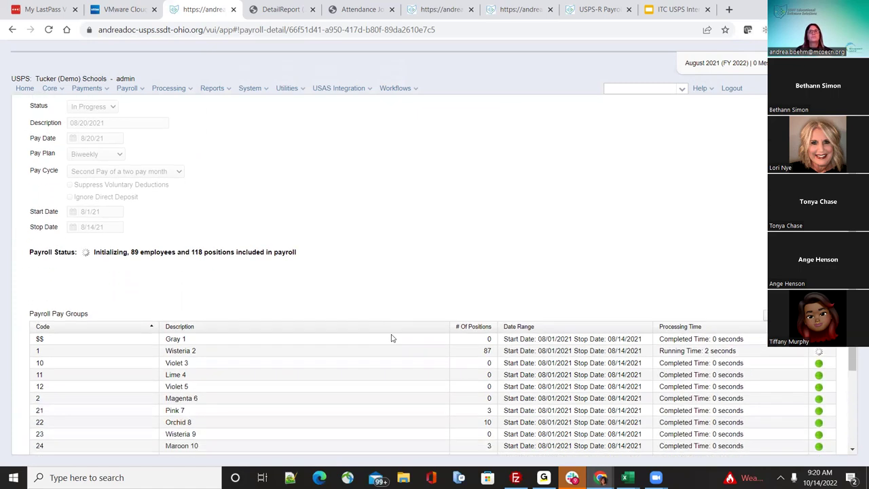
Step: Generate the initialized payroll's Error Report, open the downloaded PDF and review its errors and warnings
{"action": "scroll", "coordinate": [390, 336], "scroll_direction": "down", "scroll_amount": 3}
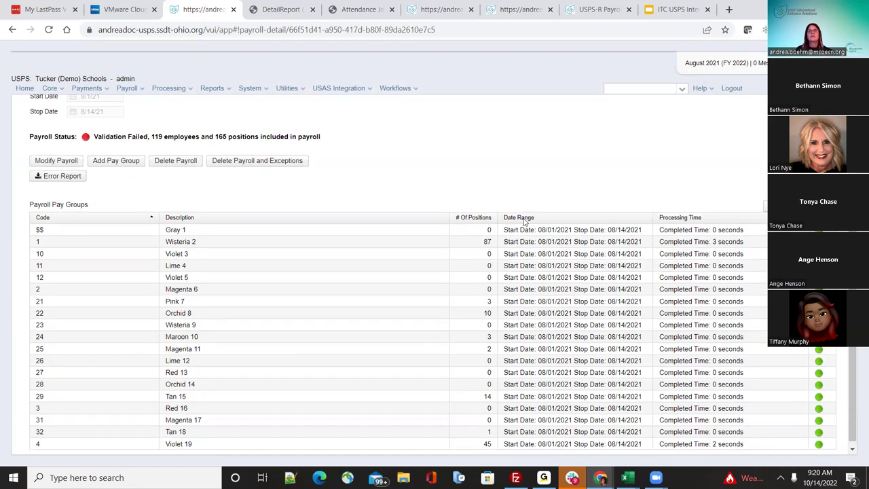
{"action": "left_click", "coordinate": [67, 176]}
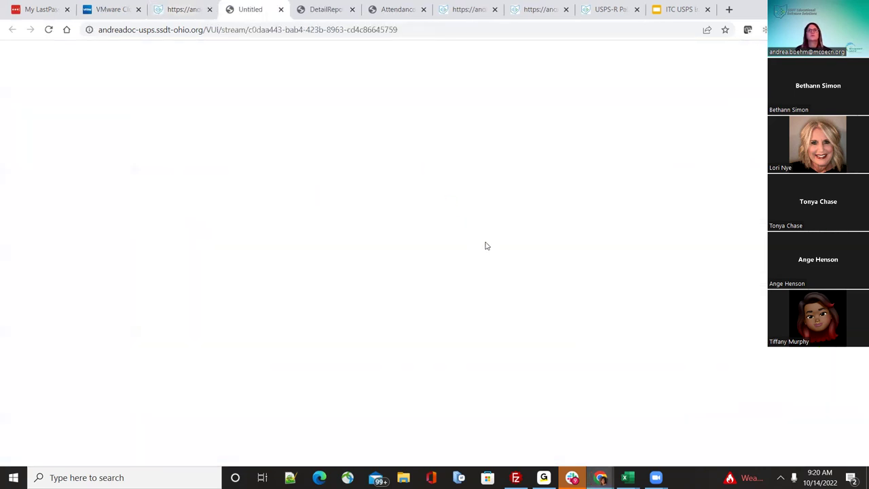
{"action": "left_click", "coordinate": [452, 284]}
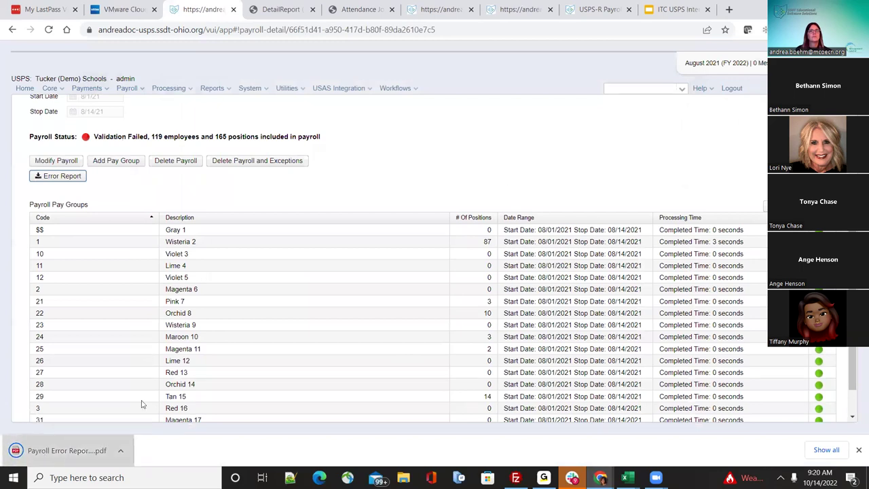
{"action": "left_click", "coordinate": [67, 450]}
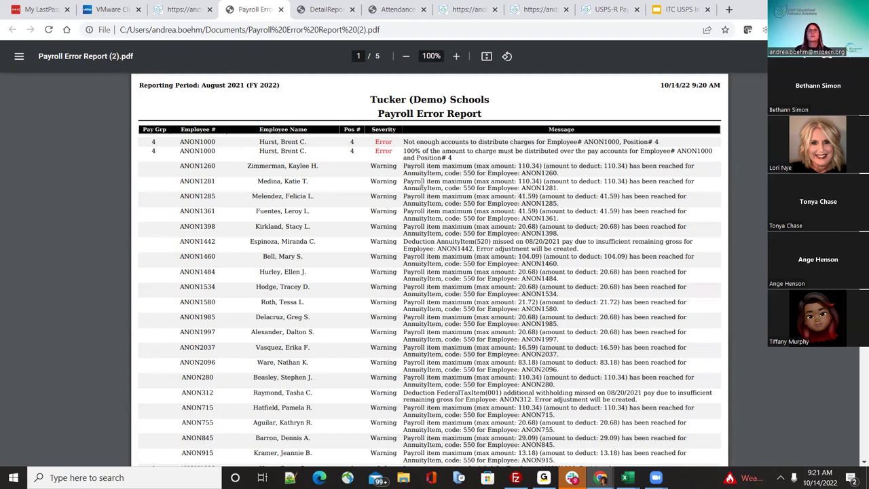
{"action": "scroll", "coordinate": [422, 184], "scroll_direction": "down", "scroll_amount": 9}
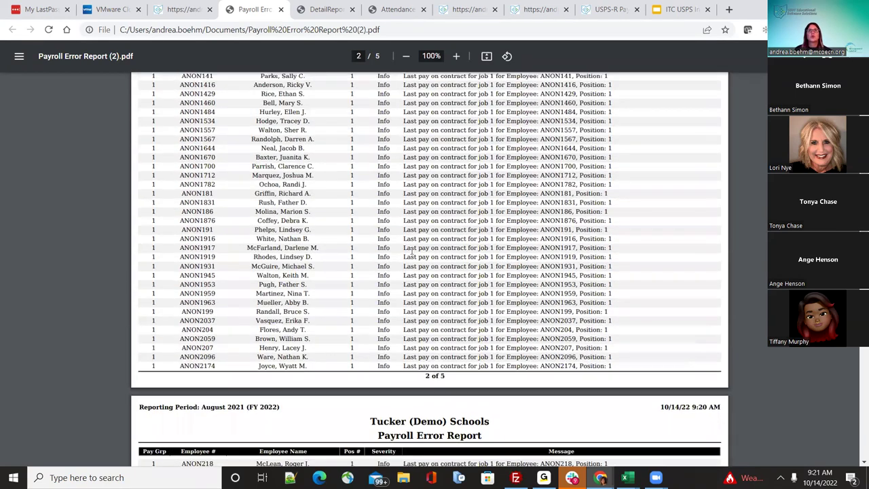
{"action": "scroll", "coordinate": [413, 252], "scroll_direction": "up", "scroll_amount": 7}
{"action": "scroll", "coordinate": [411, 251], "scroll_direction": "up", "scroll_amount": 1}
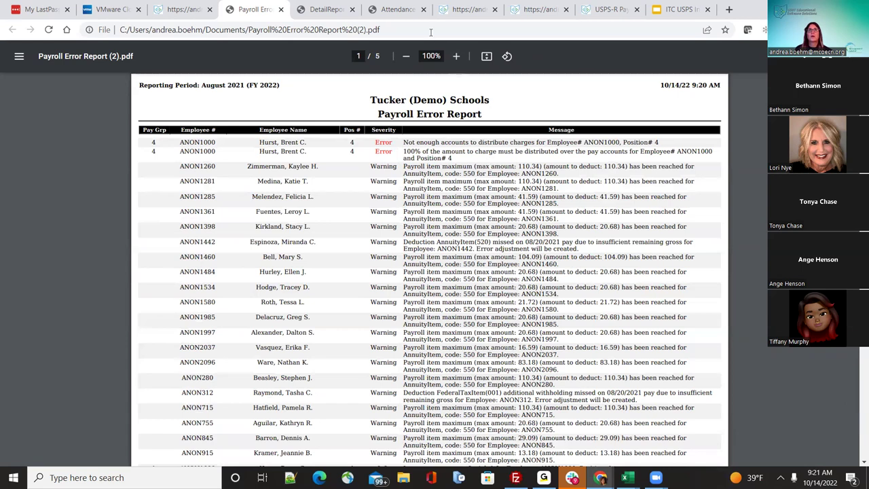
Step: Inspect the direct deposit entry in the flagged employee's Pay Distributions record and close it without saving
{"action": "left_click", "coordinate": [180, 9]}
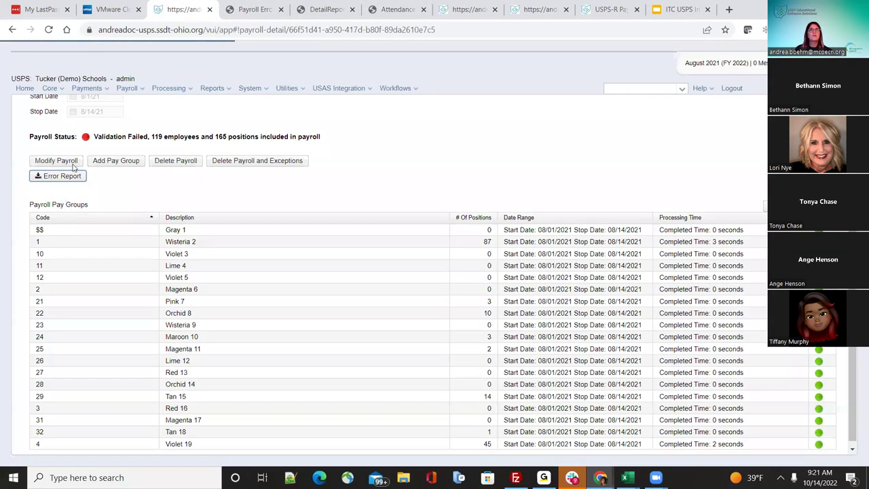
{"action": "left_click", "coordinate": [50, 88]}
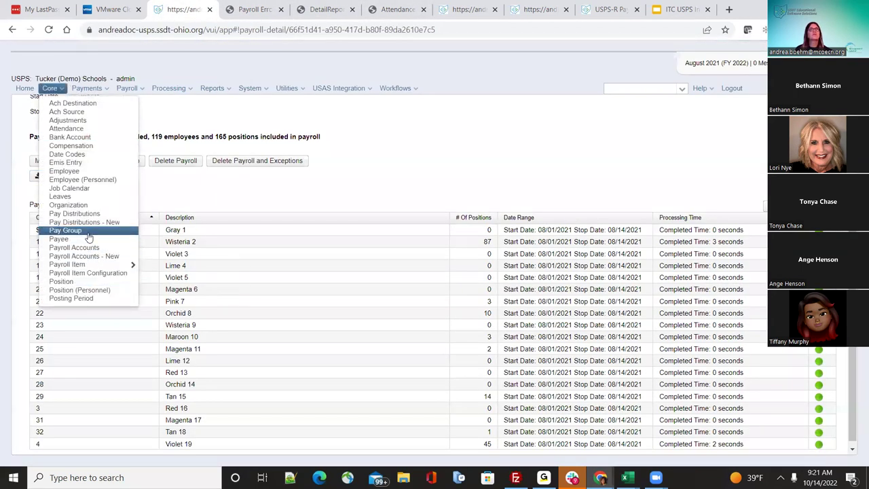
{"action": "left_click", "coordinate": [72, 214]}
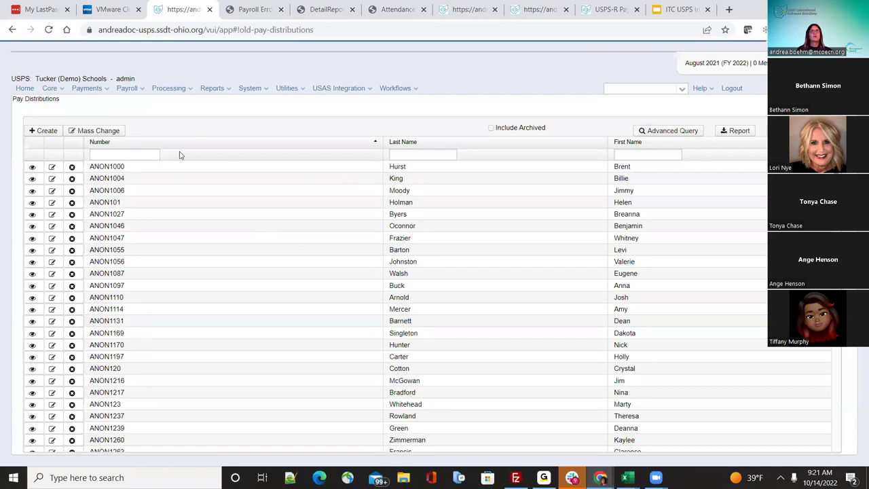
{"action": "left_click", "coordinate": [53, 167]}
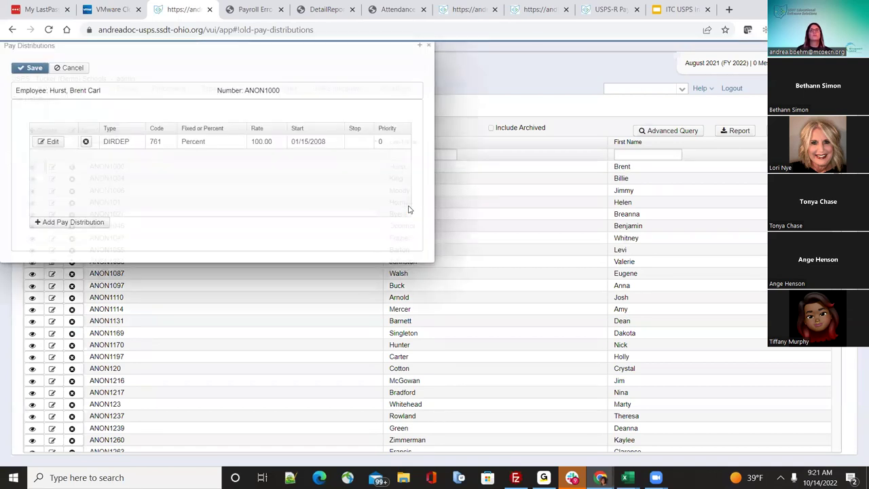
{"action": "left_click", "coordinate": [57, 142]}
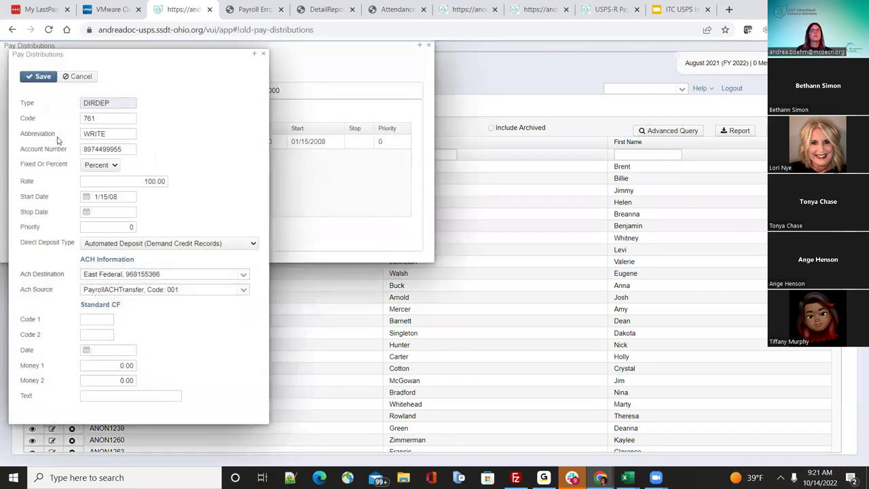
{"action": "left_click", "coordinate": [264, 53]}
{"action": "left_click", "coordinate": [429, 45]}
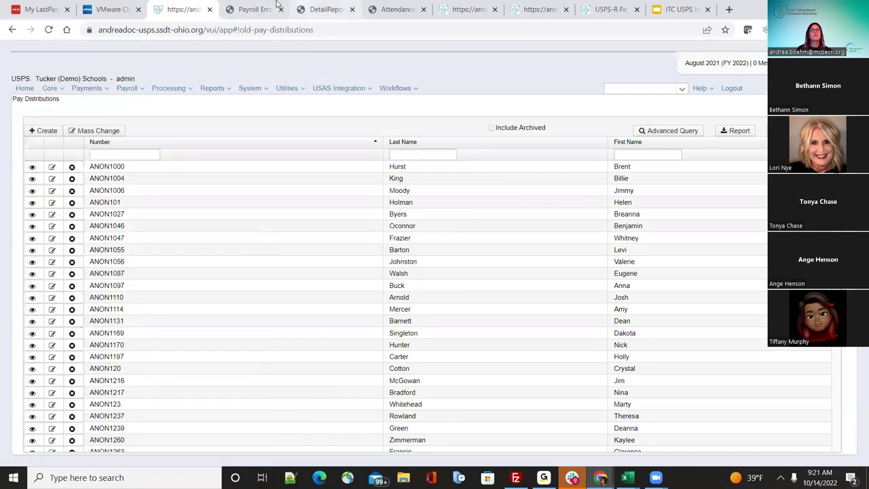
Step: Open the Payroll Accounts record for the flagged employee's position 4 and check it against the error report
{"action": "left_click", "coordinate": [272, 6]}
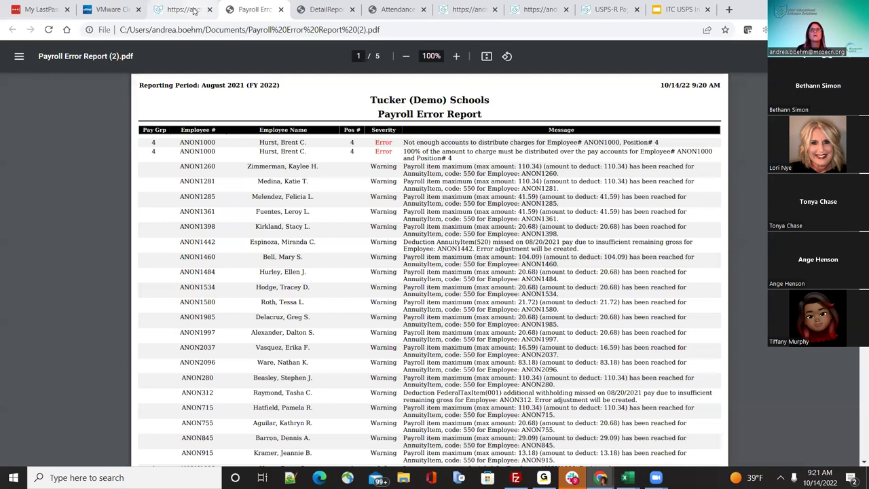
{"action": "left_click", "coordinate": [194, 11]}
{"action": "left_click", "coordinate": [59, 89]}
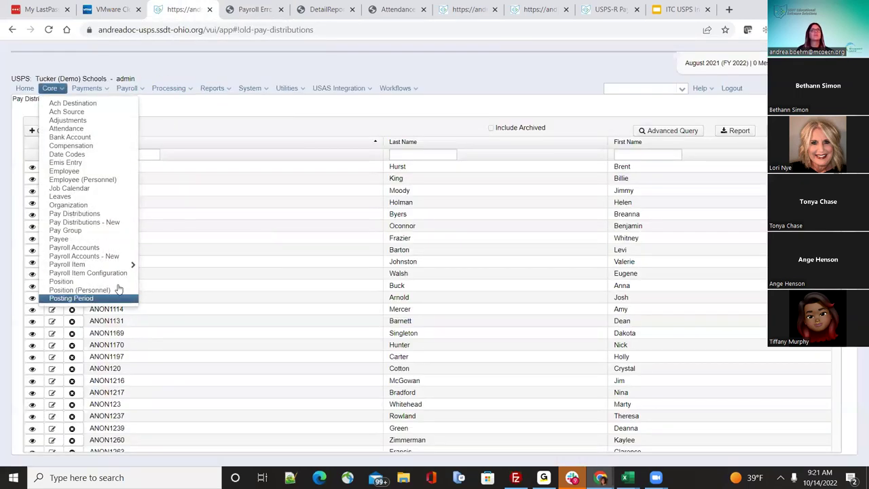
{"action": "left_click", "coordinate": [328, 257]}
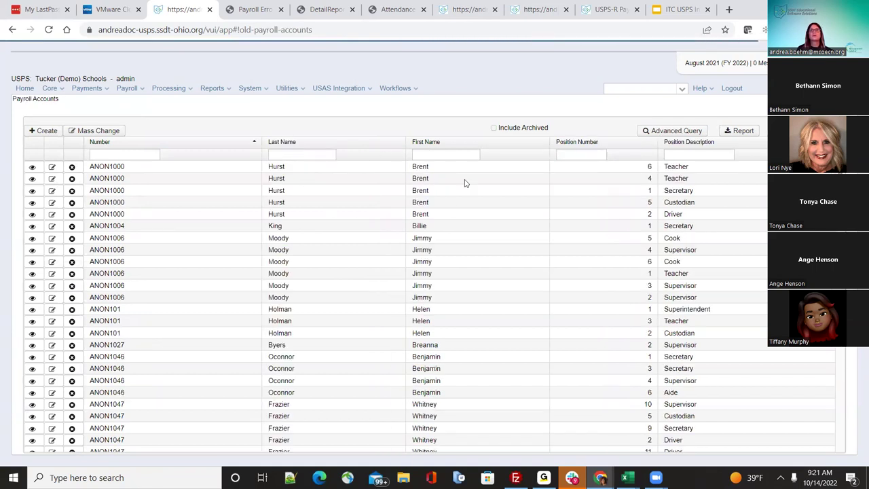
{"action": "left_click", "coordinate": [46, 179]}
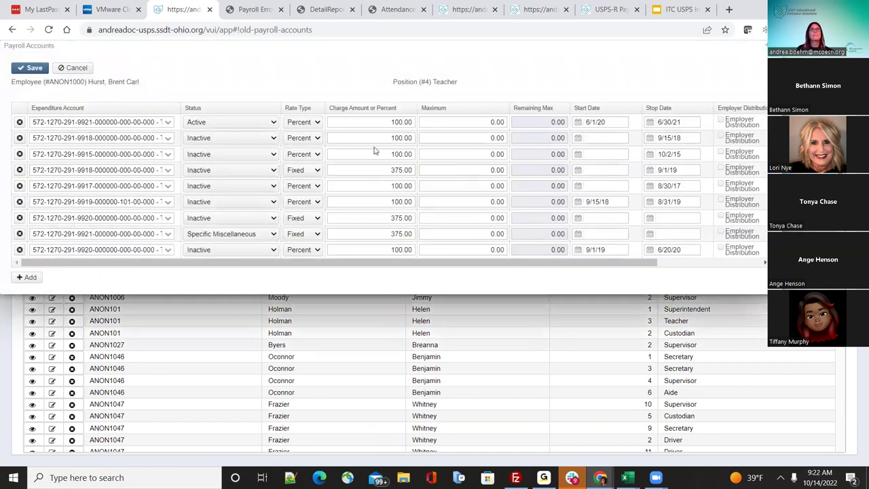
{"action": "left_click", "coordinate": [265, 6]}
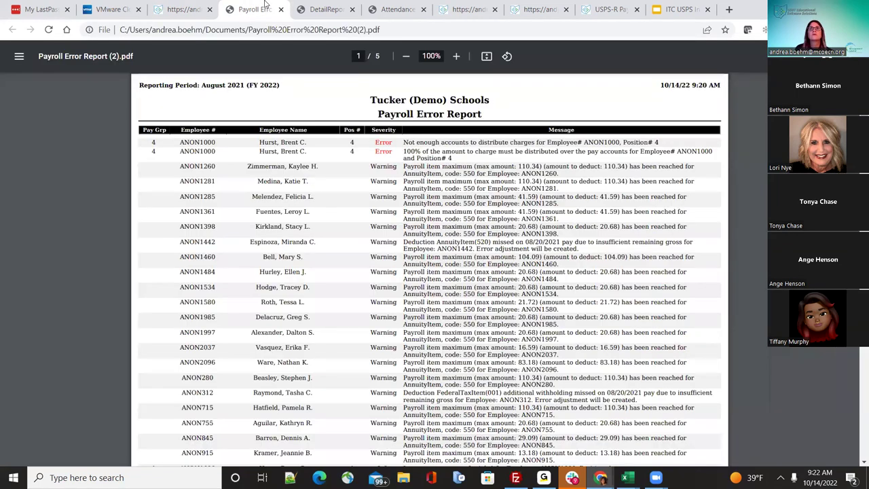
{"action": "left_click", "coordinate": [204, 6]}
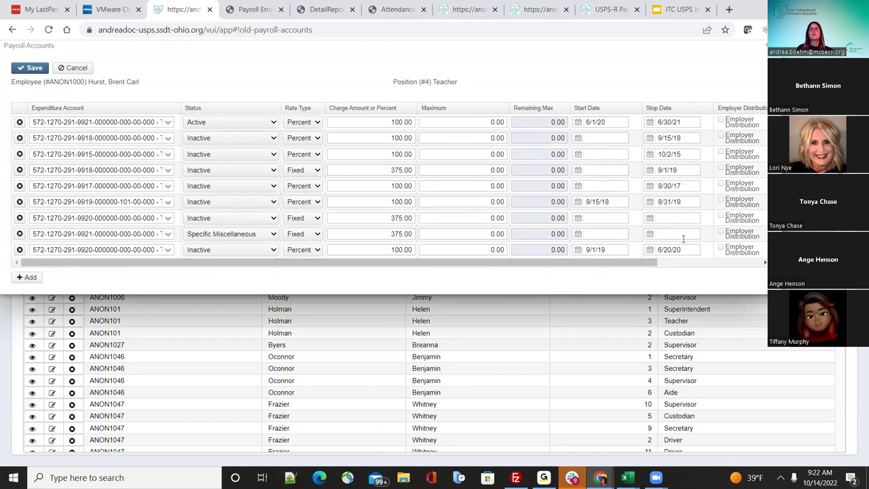
Step: Clear every stop date from the position 4 payroll accounts, including the active account, and save the record
{"action": "left_click_drag", "start_coordinate": [693, 251], "coordinate": [602, 249]}
{"action": "key", "text": "BackSpace"}
{"action": "left_click_drag", "start_coordinate": [688, 204], "coordinate": [625, 212]}
{"action": "key", "text": "BackSpace"}
{"action": "key", "text": "BackSpace"}
{"action": "left_click_drag", "start_coordinate": [687, 188], "coordinate": [646, 144]}
{"action": "key", "text": "BackSpace"}
{"action": "key", "text": "BackSpace"}
{"action": "key", "text": "BackSpace"}
{"action": "left_click_drag", "start_coordinate": [688, 119], "coordinate": [653, 122]}
{"action": "key", "text": "BackSpace"}
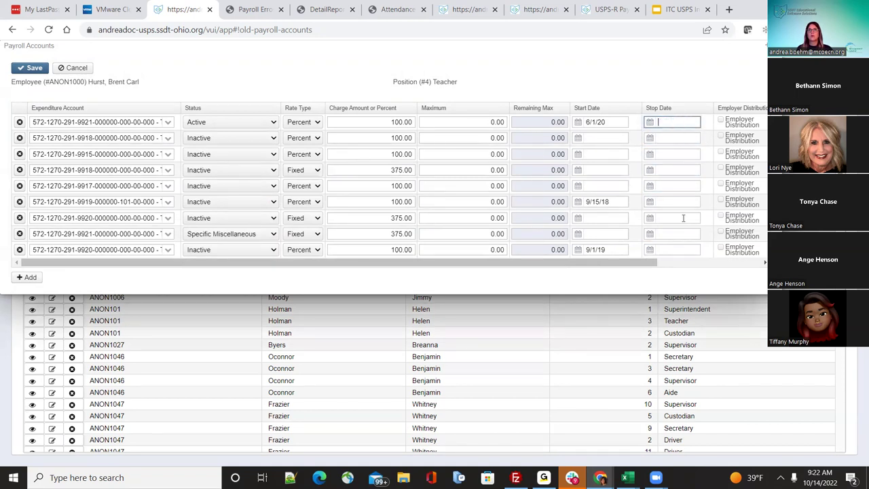
{"action": "left_click", "coordinate": [35, 68]}
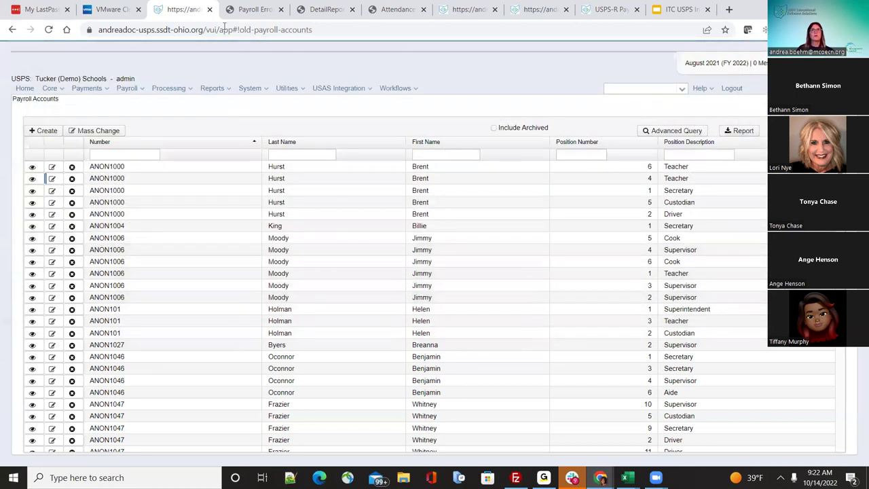
Step: Reopen the in-progress 08/20/2021 payroll in Payroll Processing, put it into modification and update it to rerun validation
{"action": "left_click", "coordinate": [230, 8]}
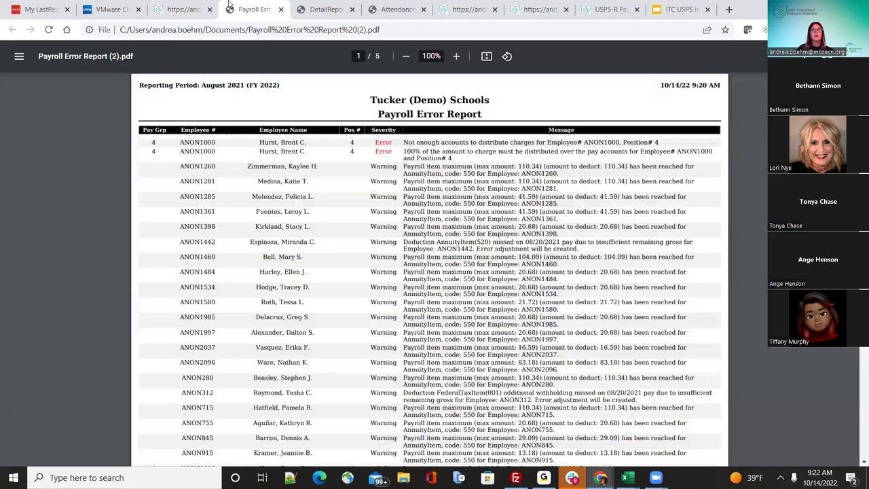
{"action": "left_click", "coordinate": [180, 9]}
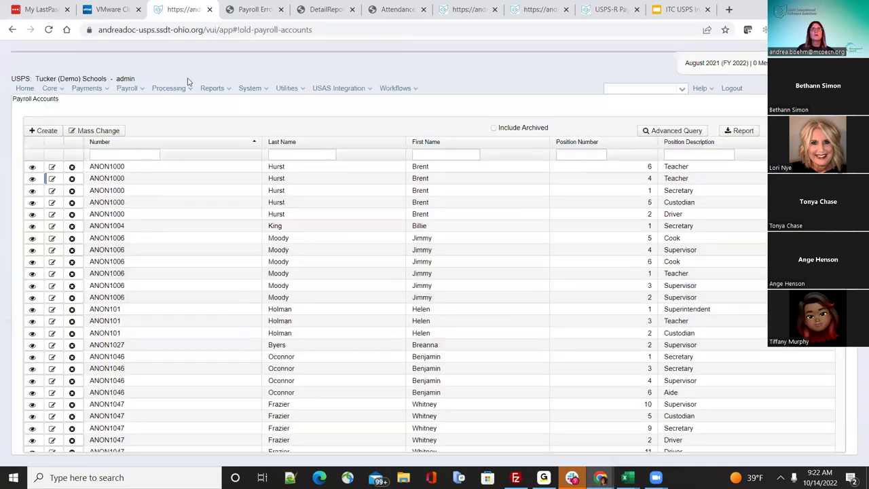
{"action": "left_click", "coordinate": [130, 88]}
{"action": "left_click", "coordinate": [154, 120]}
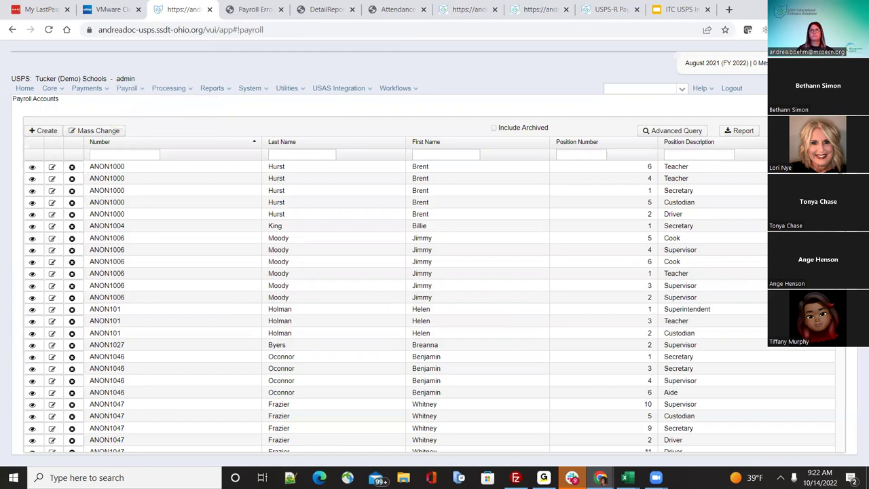
{"action": "left_click", "coordinate": [810, 157]}
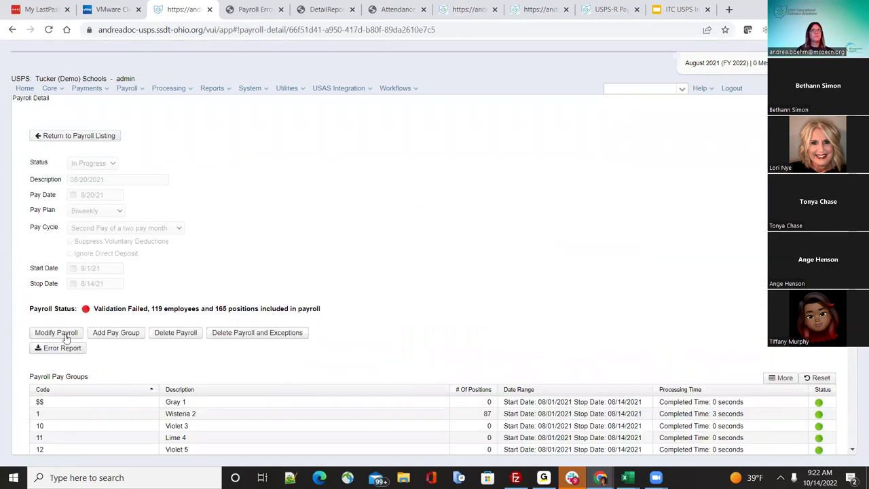
{"action": "left_click", "coordinate": [61, 332]}
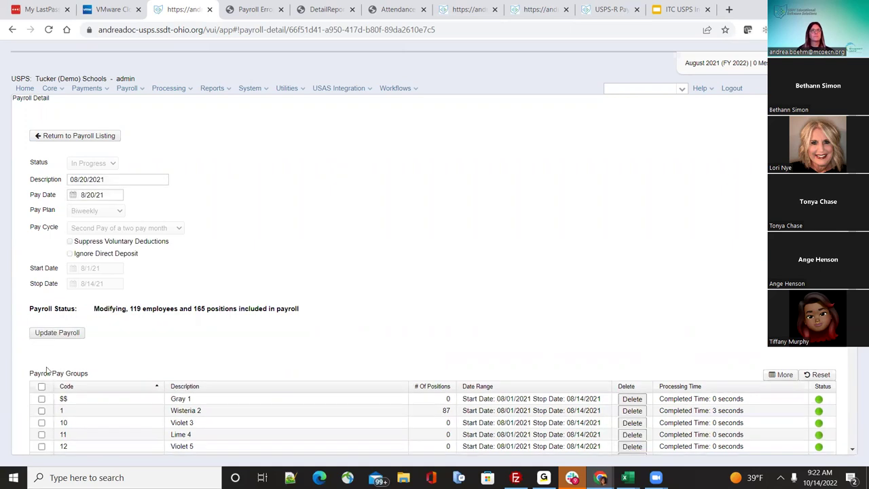
{"action": "left_click", "coordinate": [57, 332]}
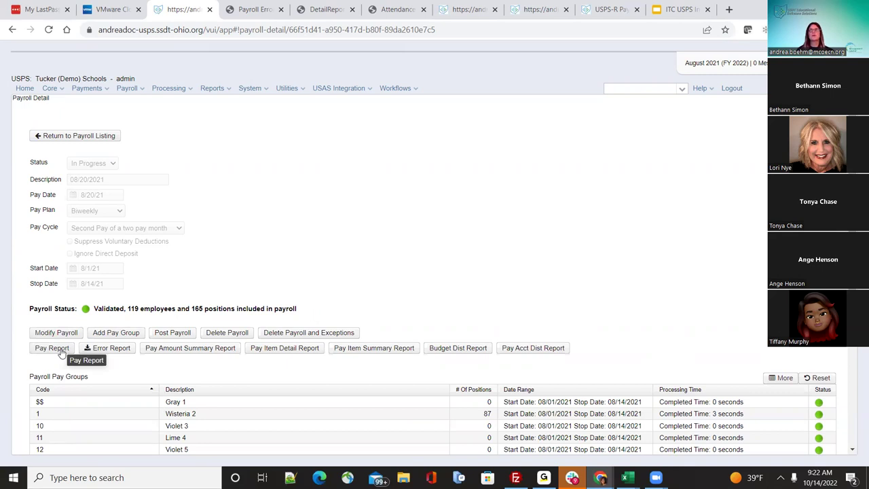
Step: Check the Initialize Payroll slide and generate the Pay Report as a PDF sorted by Employee Number, including employer payroll item amounts
{"action": "left_click", "coordinate": [679, 9]}
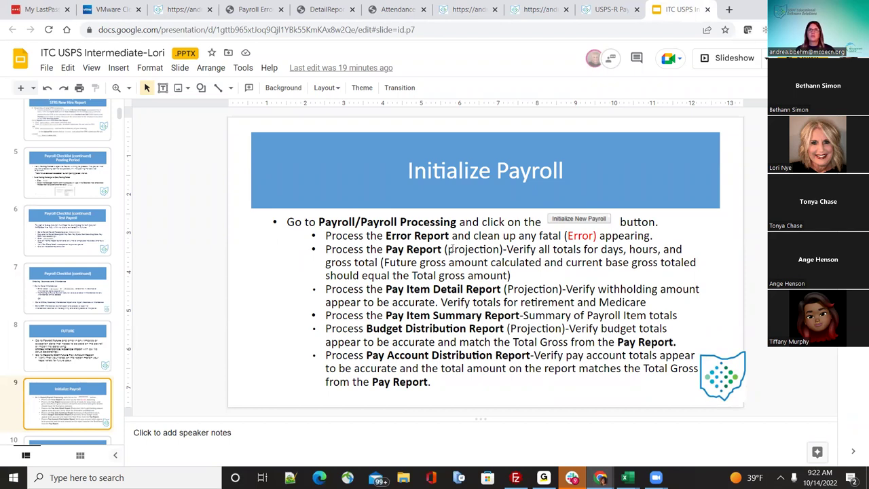
{"action": "left_click", "coordinate": [182, 9]}
{"action": "left_click", "coordinate": [62, 349]}
{"action": "left_click", "coordinate": [385, 288]}
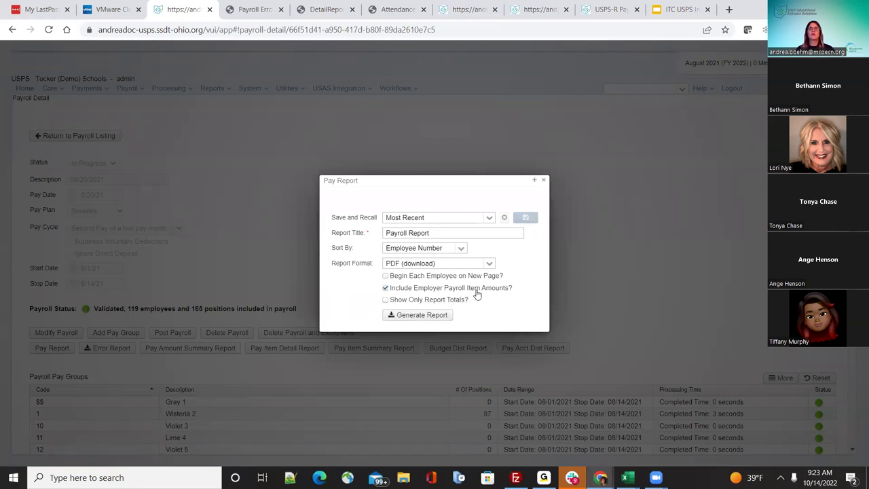
{"action": "left_click", "coordinate": [418, 317]}
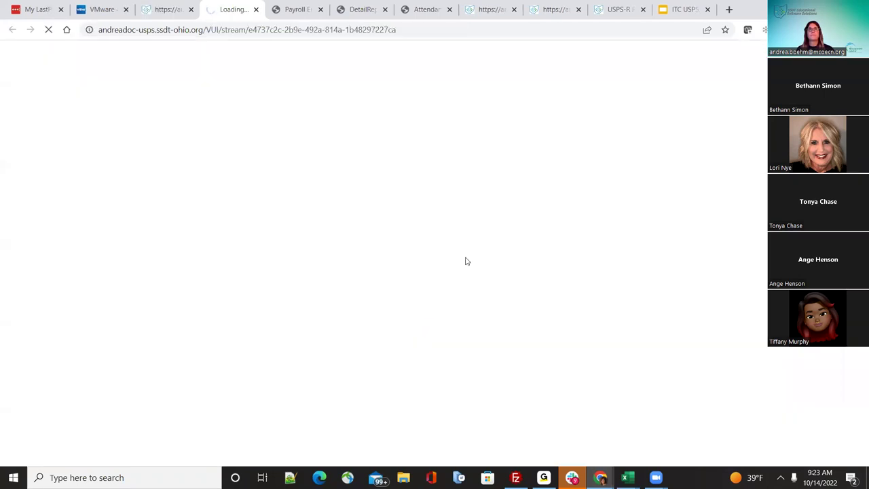
{"action": "left_click", "coordinate": [439, 283]}
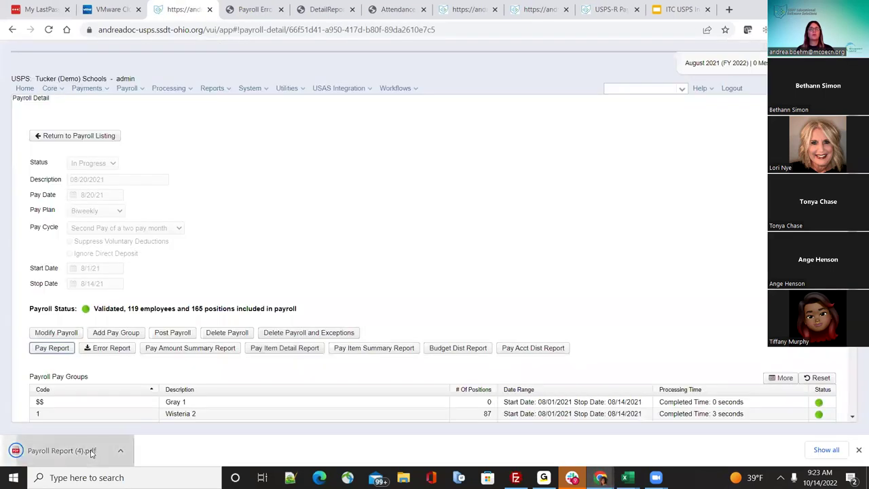
Step: Open the downloaded Payroll Report PDF and examine the report summary, pay group, pay type and pay item totals at its end
{"action": "left_click", "coordinate": [54, 450]}
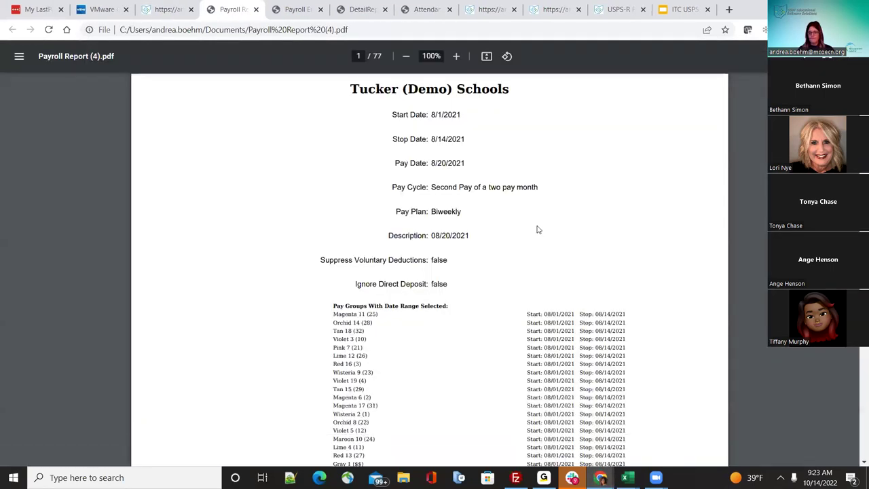
{"action": "key", "text": "End"}
{"action": "scroll", "coordinate": [537, 229], "scroll_direction": "up", "scroll_amount": 4}
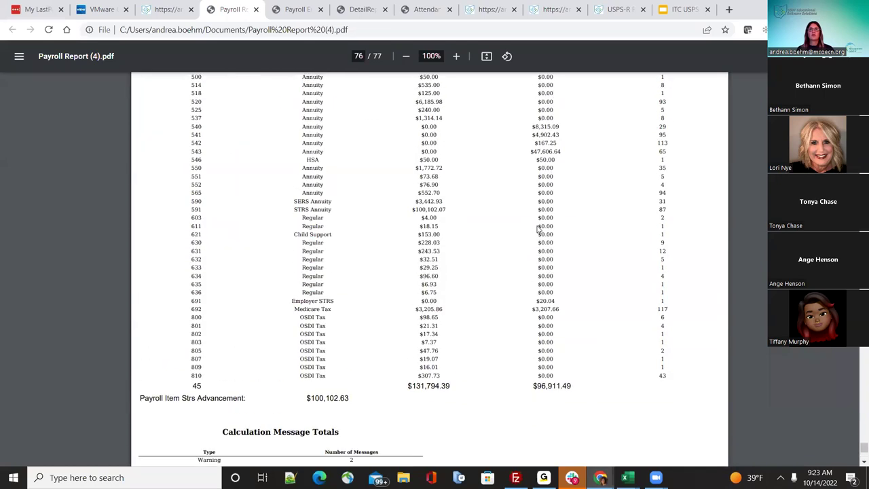
{"action": "scroll", "coordinate": [537, 229], "scroll_direction": "up", "scroll_amount": 10}
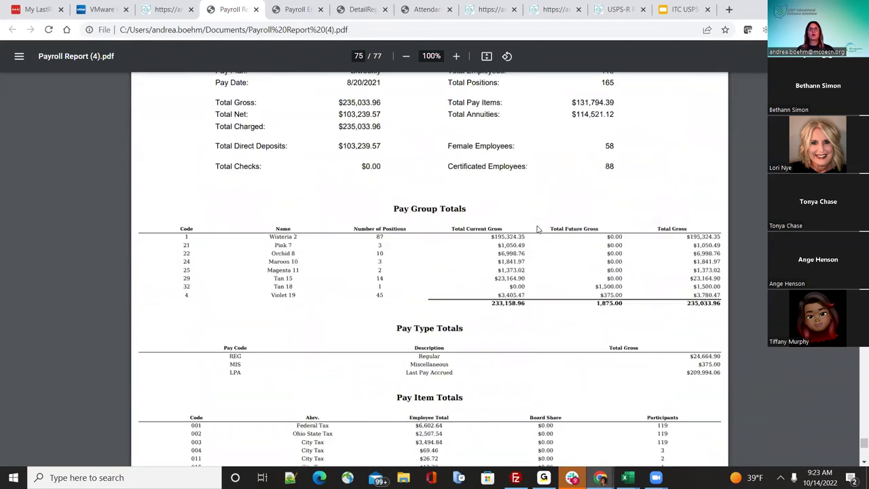
{"action": "scroll", "coordinate": [537, 229], "scroll_direction": "down", "scroll_amount": 1}
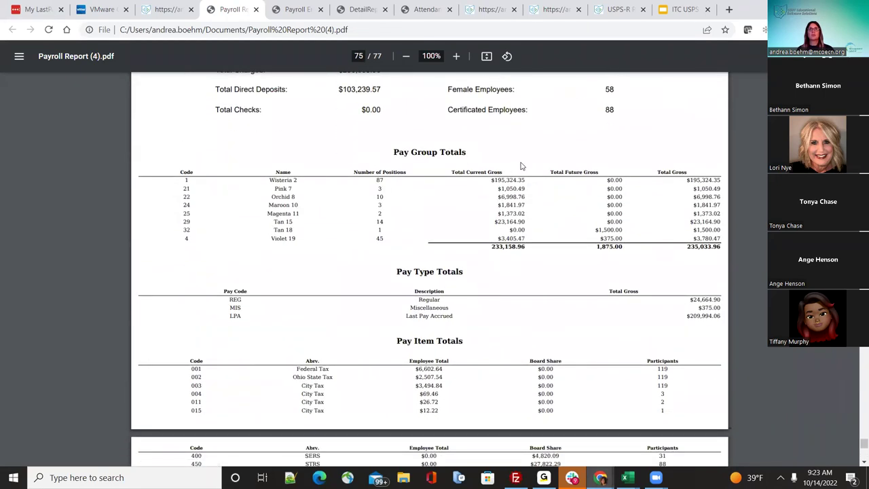
{"action": "scroll", "coordinate": [524, 169], "scroll_direction": "up", "scroll_amount": 3}
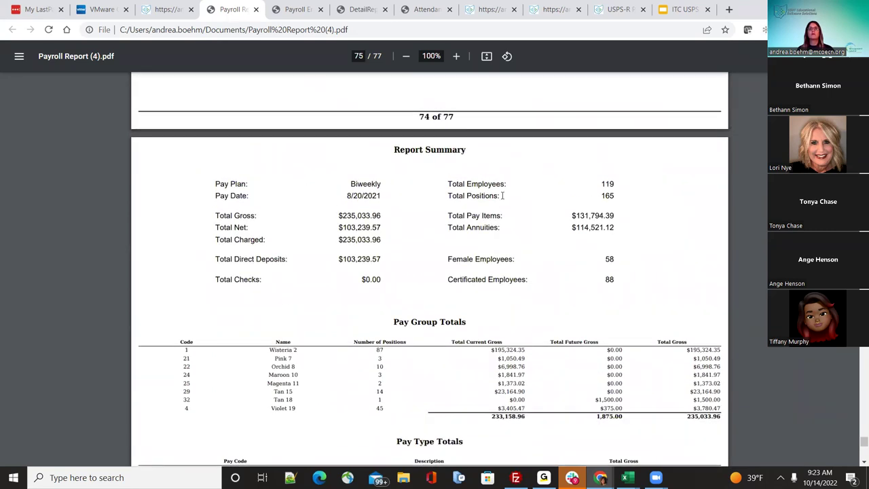
{"action": "scroll", "coordinate": [501, 195], "scroll_direction": "down", "scroll_amount": 1}
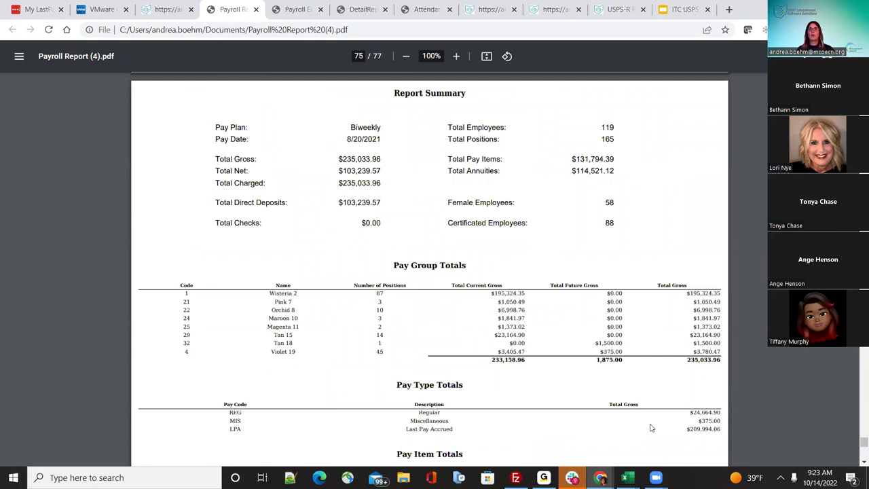
{"action": "scroll", "coordinate": [664, 423], "scroll_direction": "down", "scroll_amount": 1}
{"action": "scroll", "coordinate": [664, 422], "scroll_direction": "down", "scroll_amount": 2}
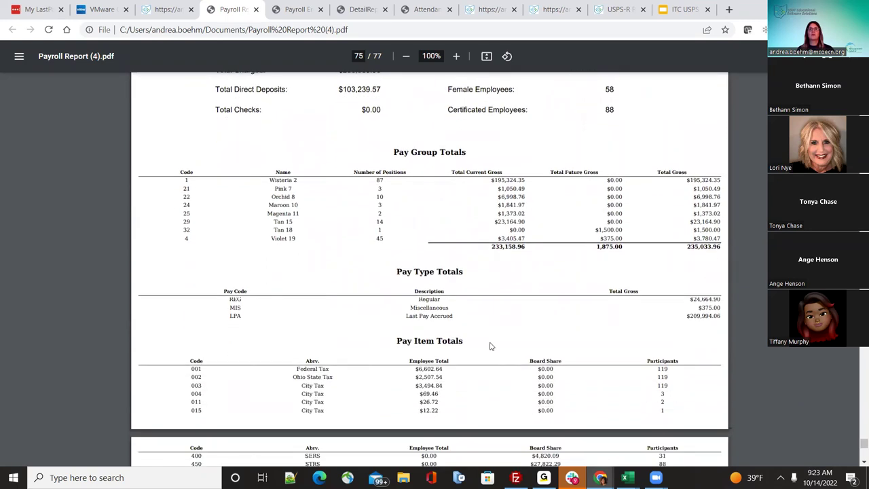
{"action": "scroll", "coordinate": [491, 347], "scroll_direction": "down", "scroll_amount": 1}
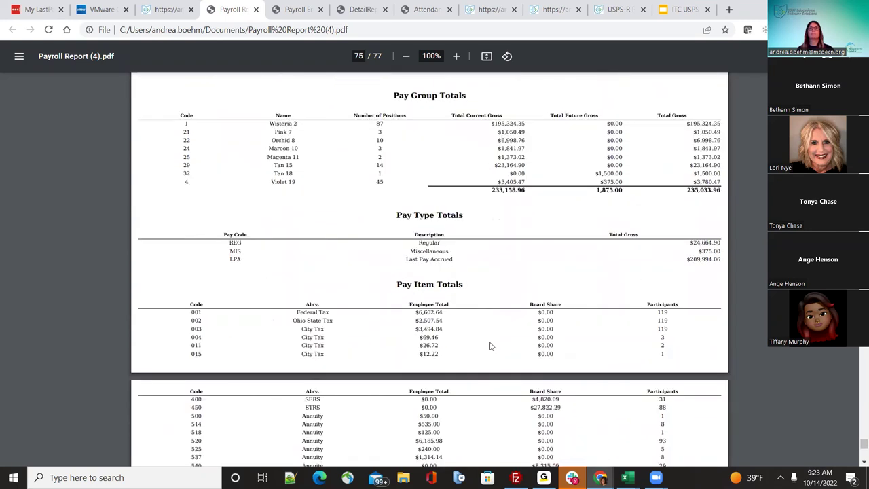
Step: Compare the Initialize Payroll slide with the report options on the payroll detail and read the slide on deleting a payroll
{"action": "left_click", "coordinate": [682, 9]}
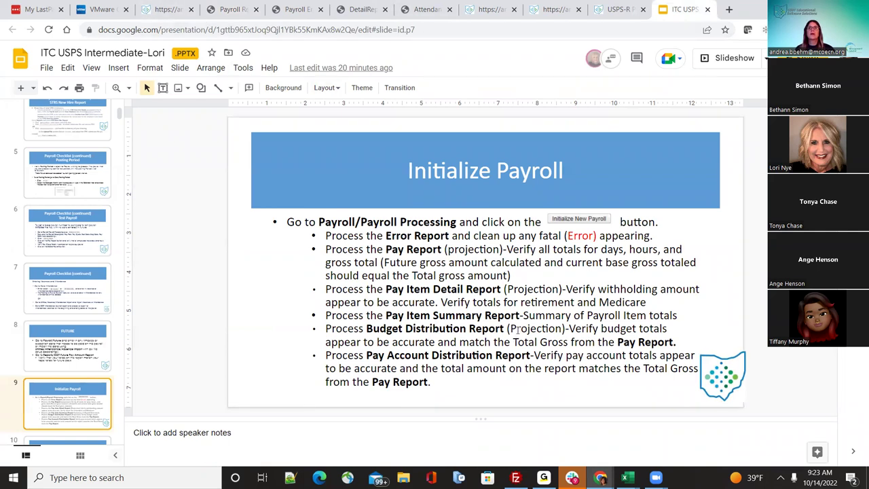
{"action": "left_click", "coordinate": [166, 9]}
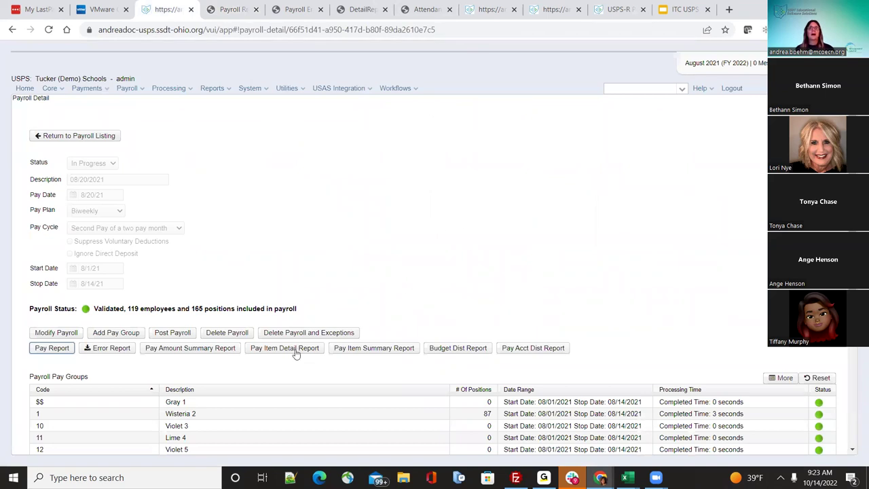
{"action": "left_click", "coordinate": [686, 11]}
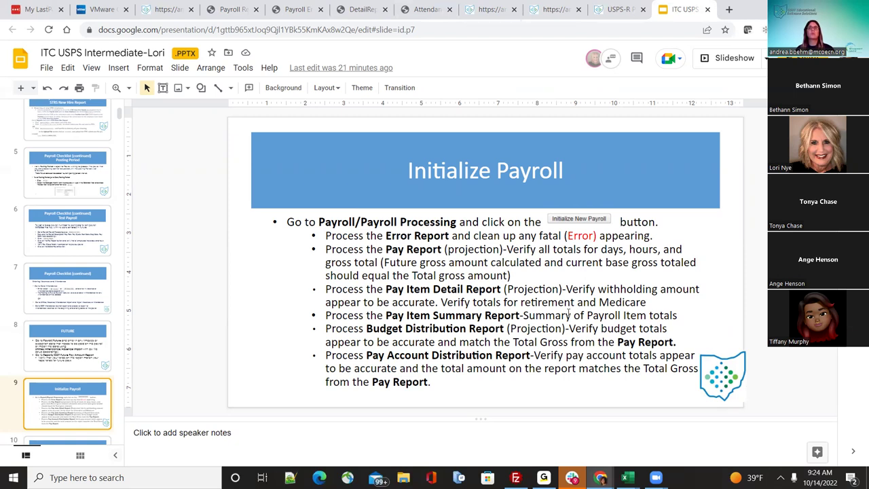
{"action": "key", "text": "Down"}
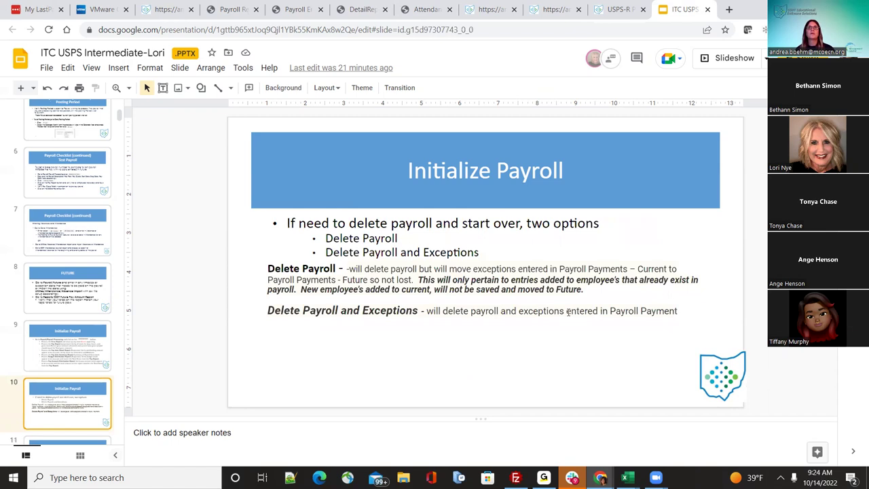
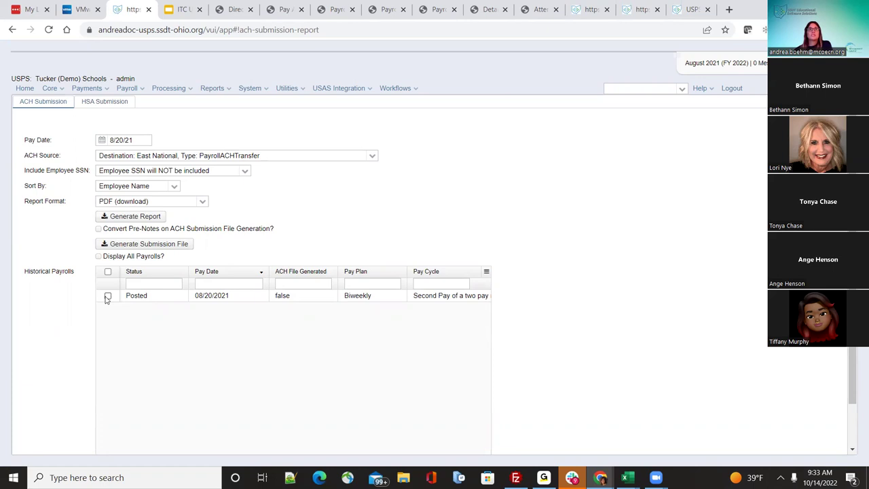
Step: Select the posted 08/20/2021 payroll for ACH submission and enable converting pre-notes on submission file generation
{"action": "left_click", "coordinate": [98, 257]}
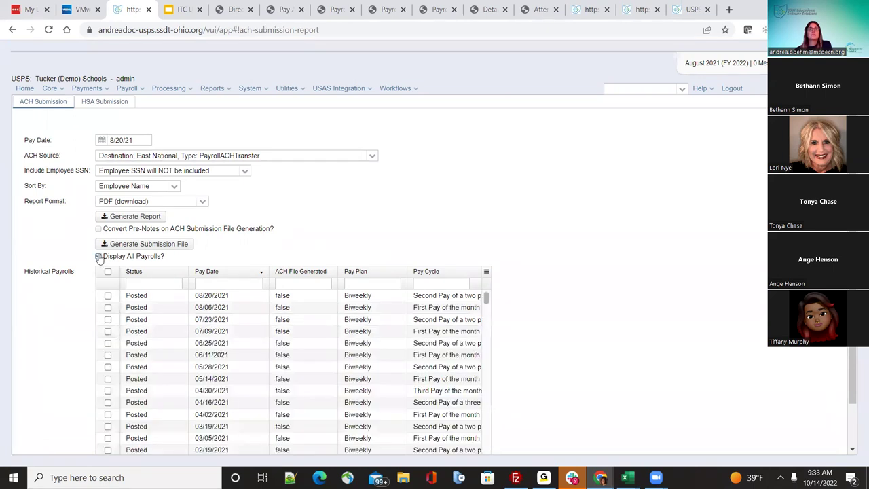
{"action": "left_click", "coordinate": [99, 257]}
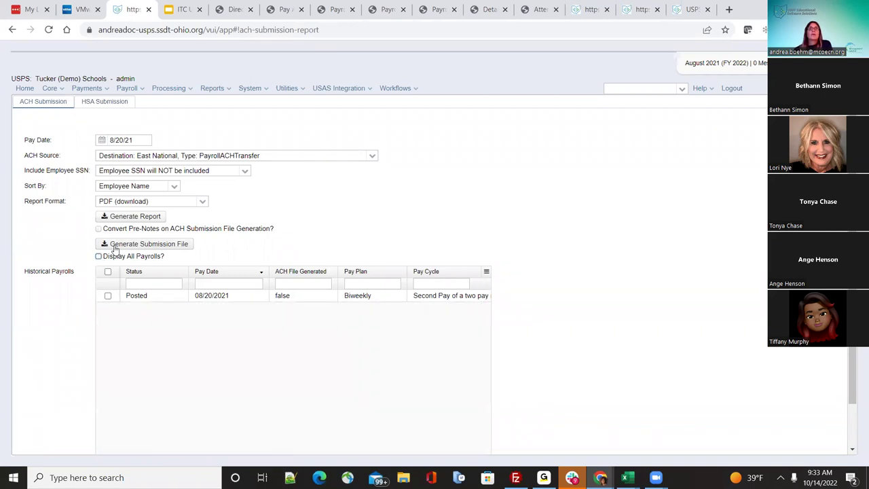
{"action": "left_click", "coordinate": [107, 296]}
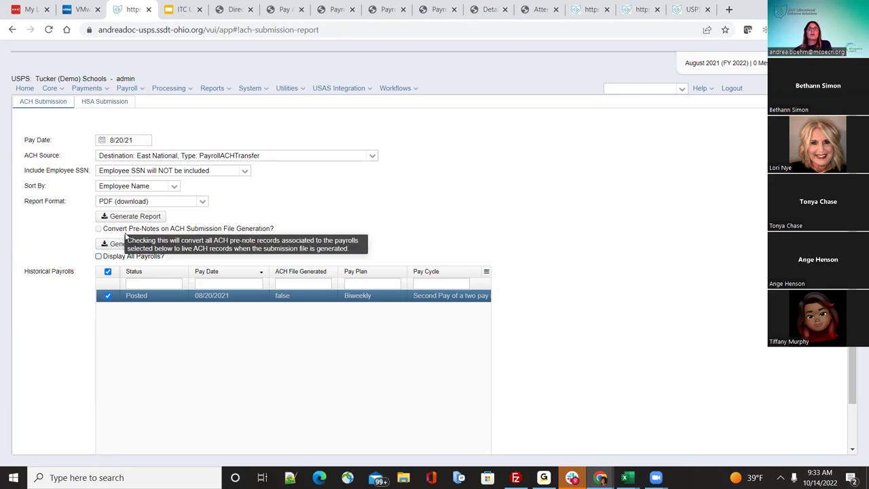
{"action": "left_click", "coordinate": [102, 228]}
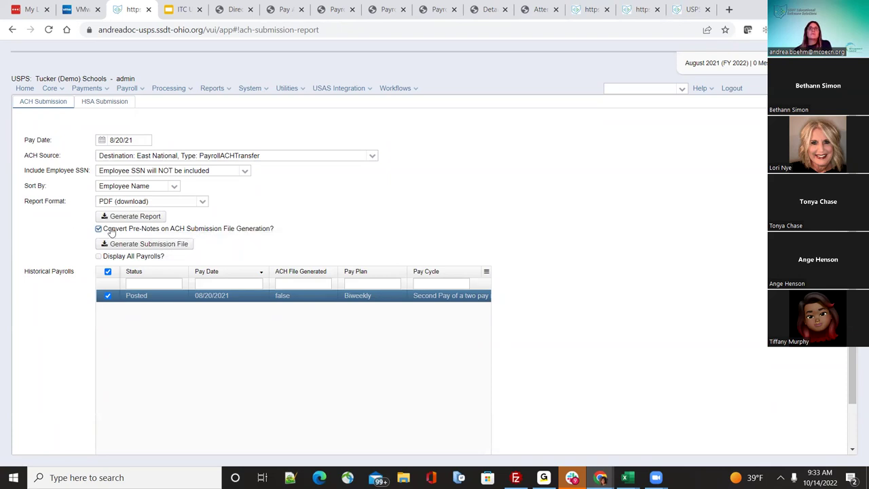
{"action": "mouse_move", "coordinate": [113, 233]}
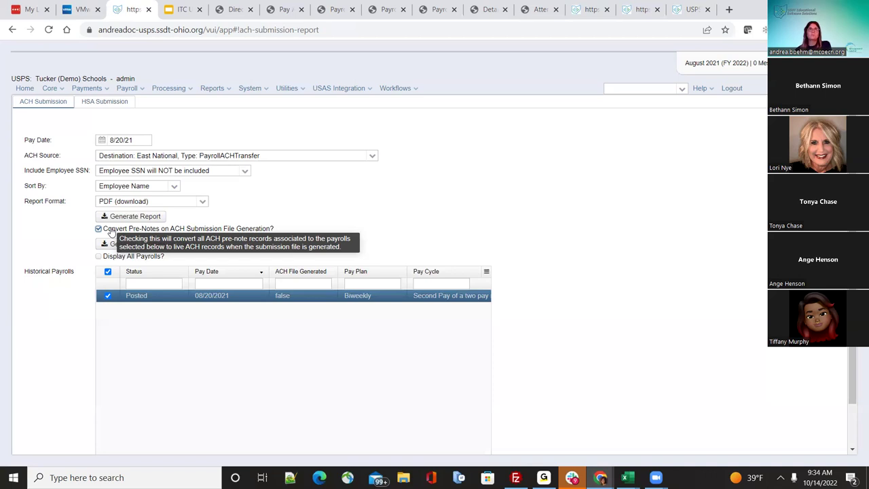
Step: Read the HSA Report and Submission slide and select the posted 08/20/2021 payroll for HSA submission
{"action": "left_click", "coordinate": [195, 9]}
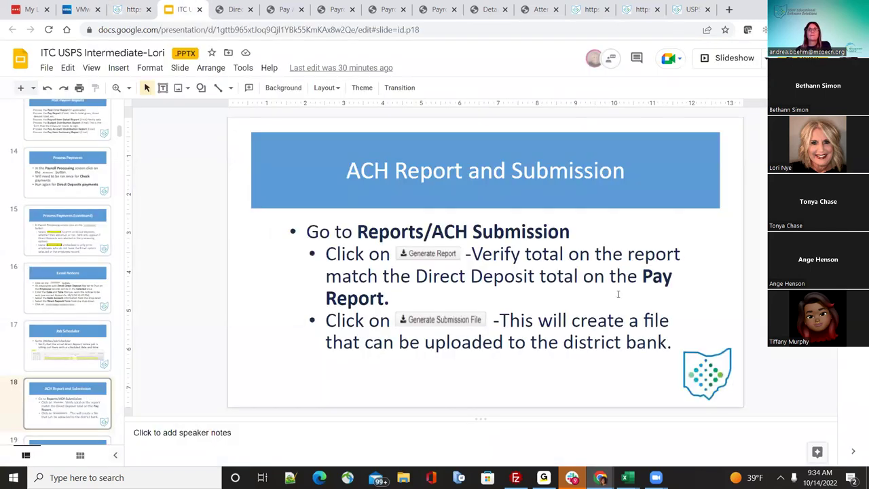
{"action": "key", "text": "Down"}
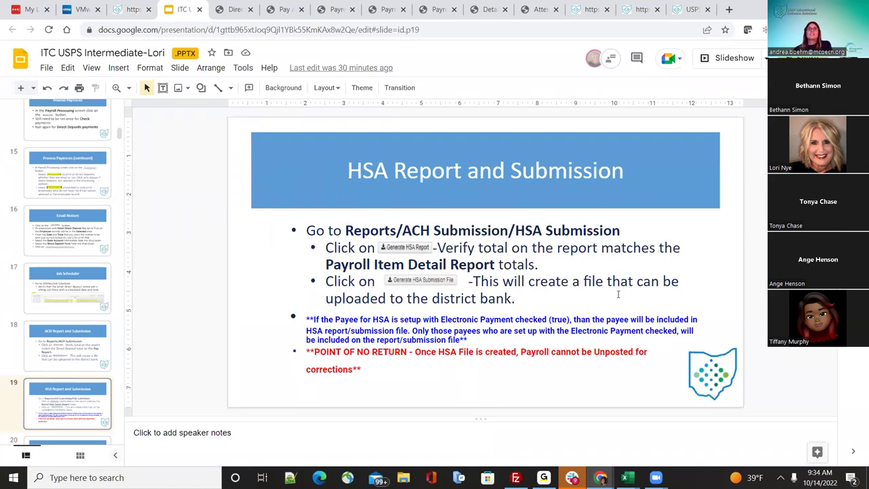
{"action": "left_click", "coordinate": [130, 9]}
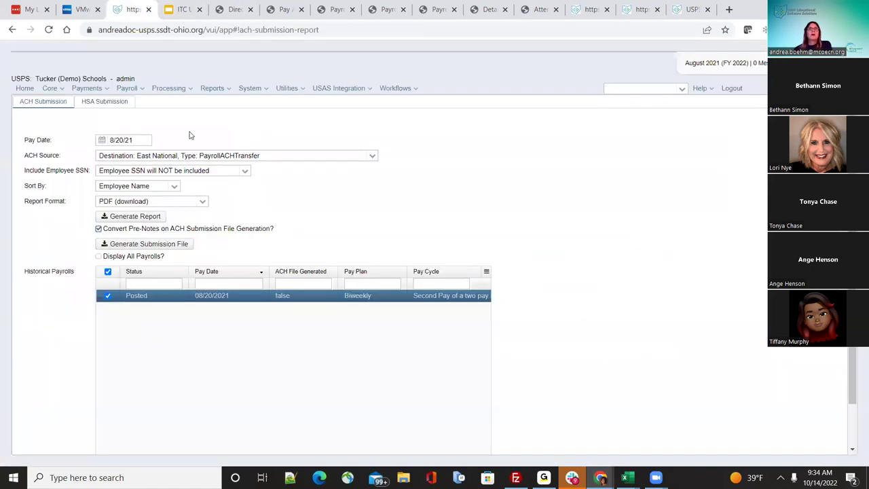
{"action": "left_click", "coordinate": [123, 103]}
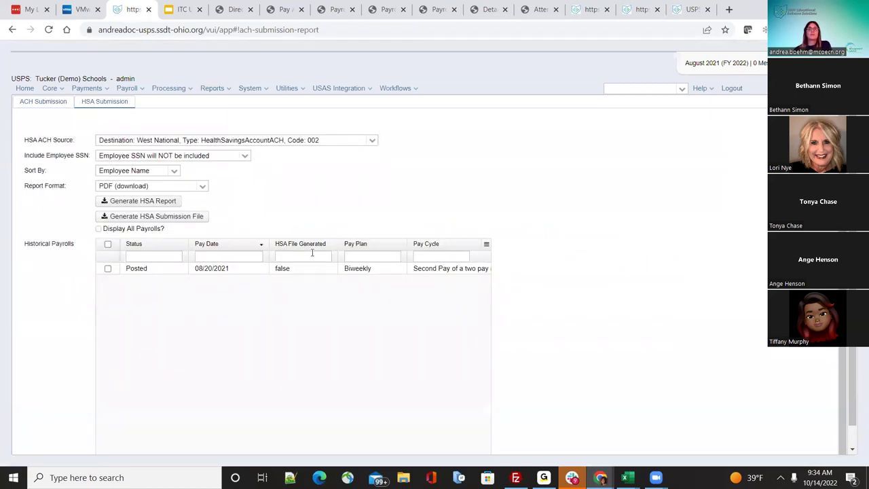
{"action": "left_click", "coordinate": [182, 10]}
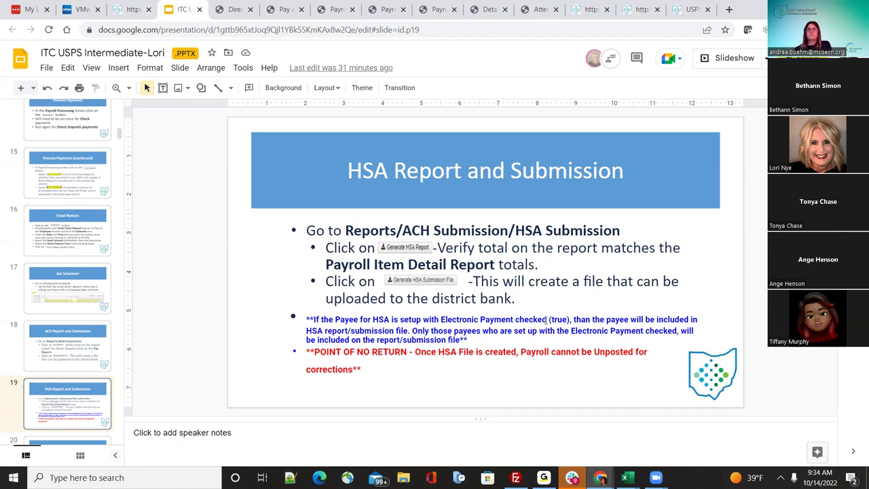
{"action": "left_click", "coordinate": [132, 9]}
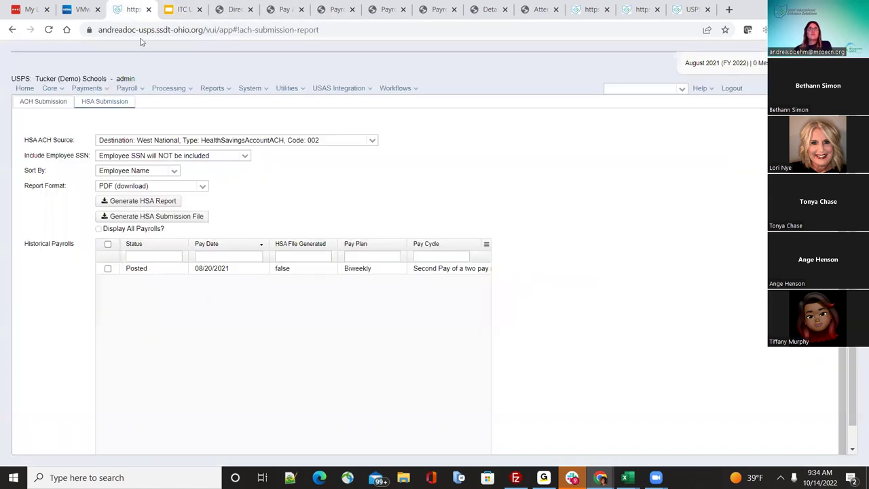
{"action": "left_click", "coordinate": [108, 269]}
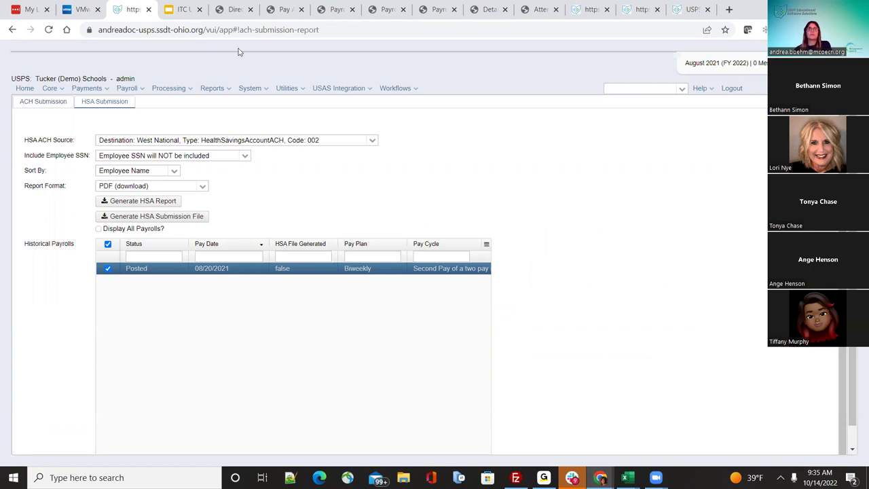
Step: Read the Outstanding Payables slide and open Outstanding Payables in USPS-R
{"action": "left_click", "coordinate": [182, 11]}
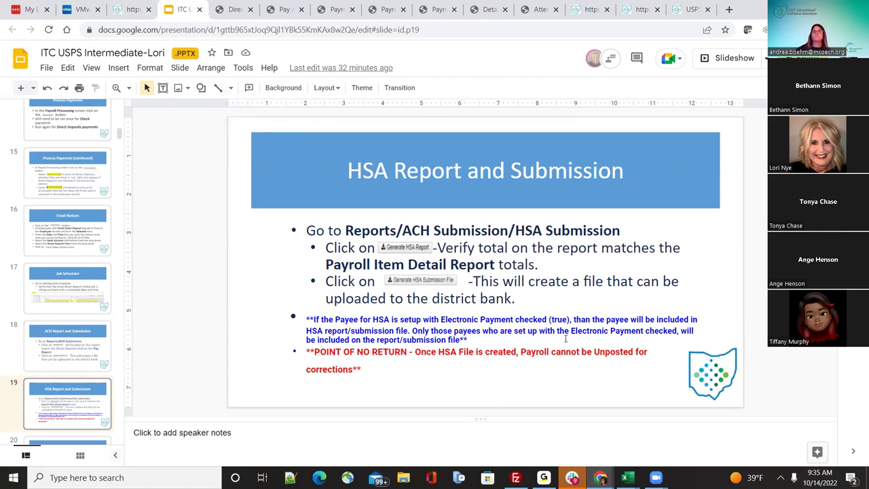
{"action": "key", "text": "Down"}
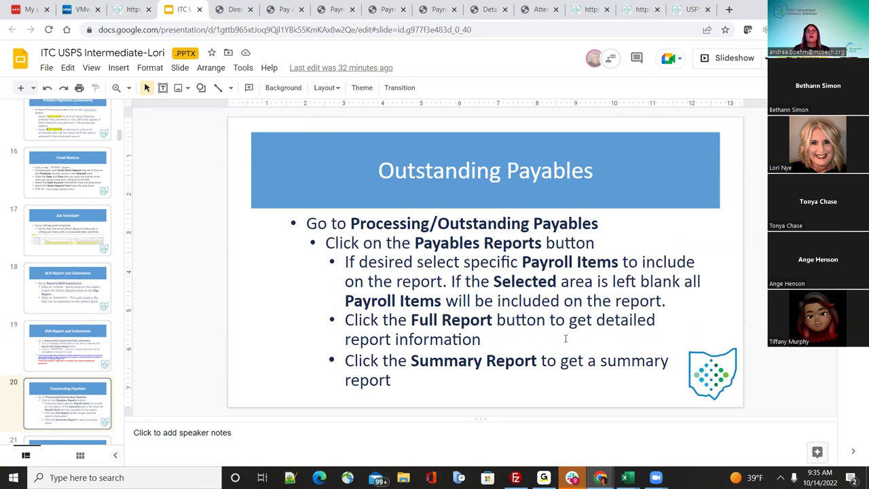
{"action": "left_click", "coordinate": [133, 9]}
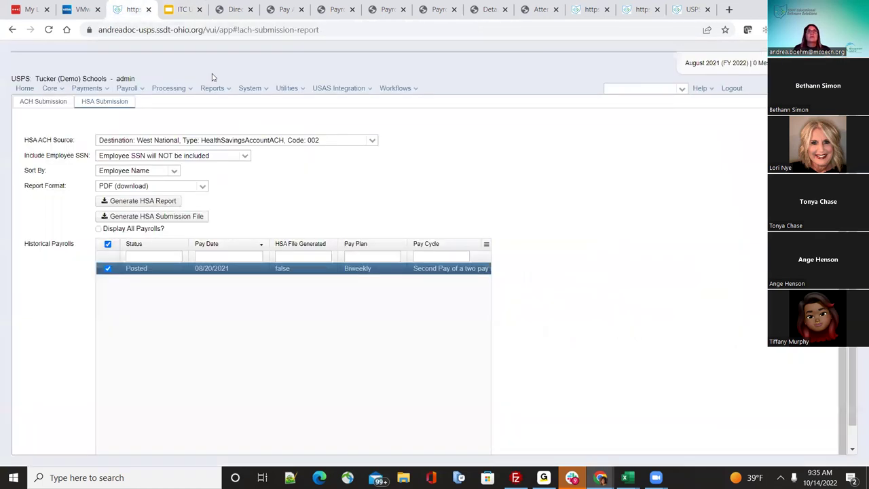
{"action": "left_click", "coordinate": [165, 90]}
{"action": "left_click", "coordinate": [183, 129]}
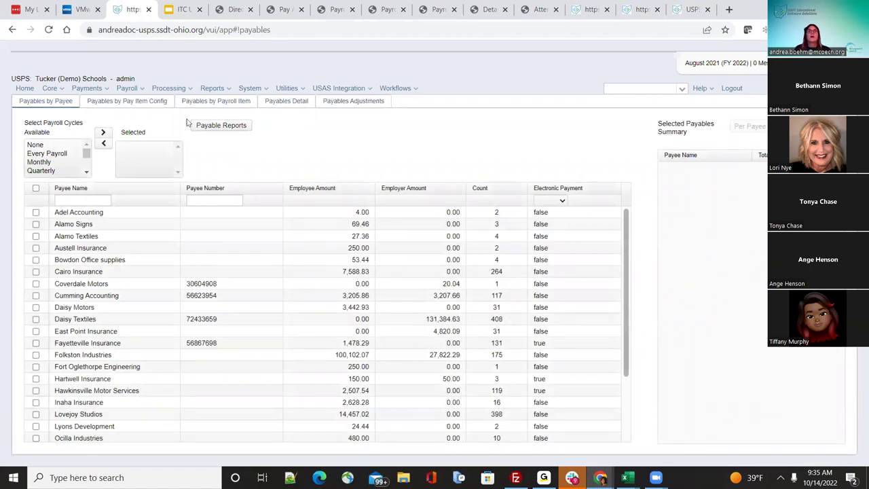
Step: Show the payables by pay item configuration, filter them to the Every Payroll cycle, and clear that filter
{"action": "left_click", "coordinate": [129, 103]}
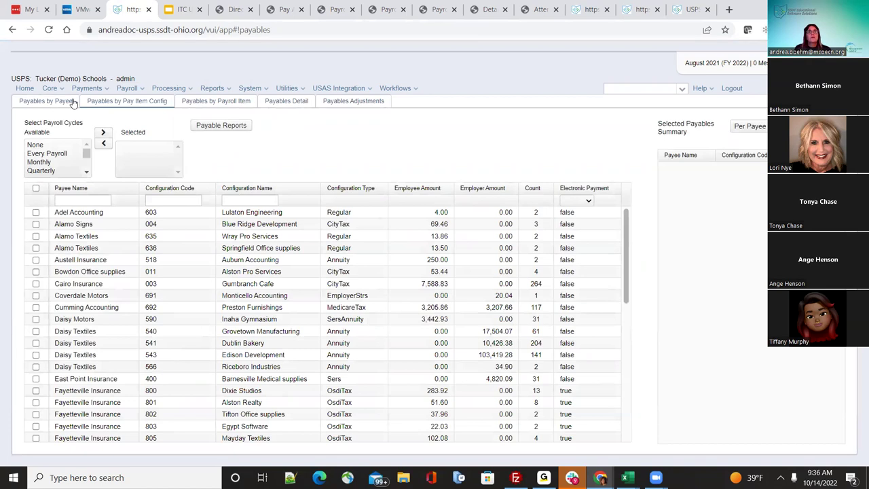
{"action": "double_click", "coordinate": [53, 155]}
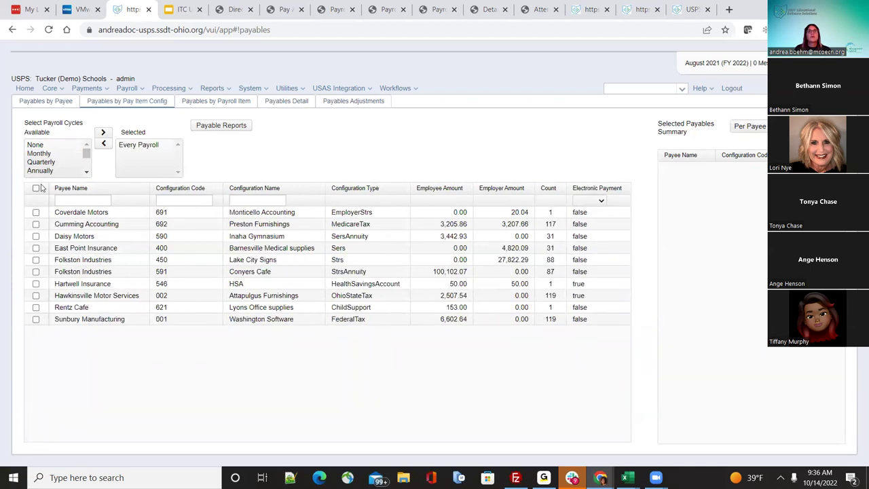
{"action": "left_click", "coordinate": [104, 143]}
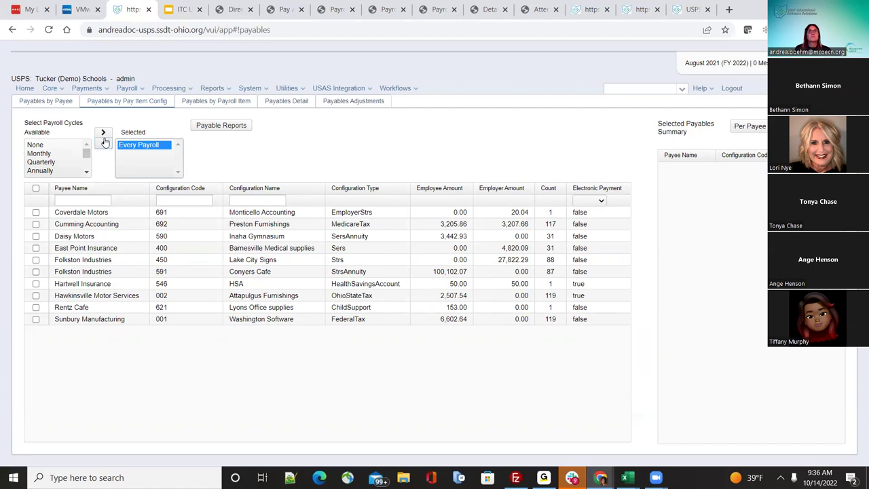
{"action": "left_click", "coordinate": [104, 143]}
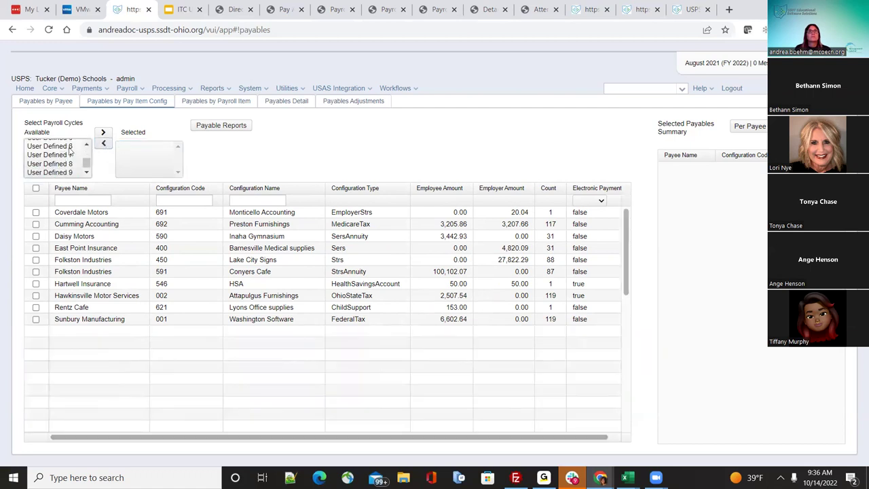
Step: Filter the payables by the Monthly payroll cycle and remove that cycle from the selection again
{"action": "double_click", "coordinate": [63, 162]}
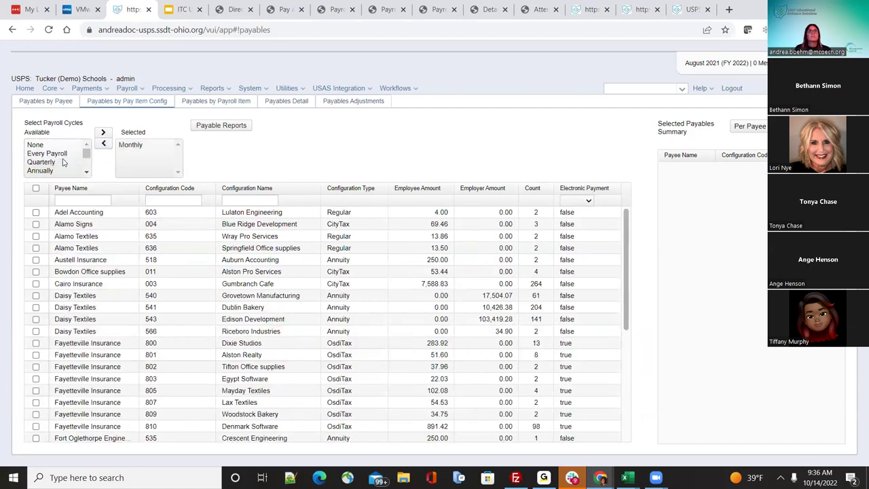
{"action": "left_click", "coordinate": [126, 145]}
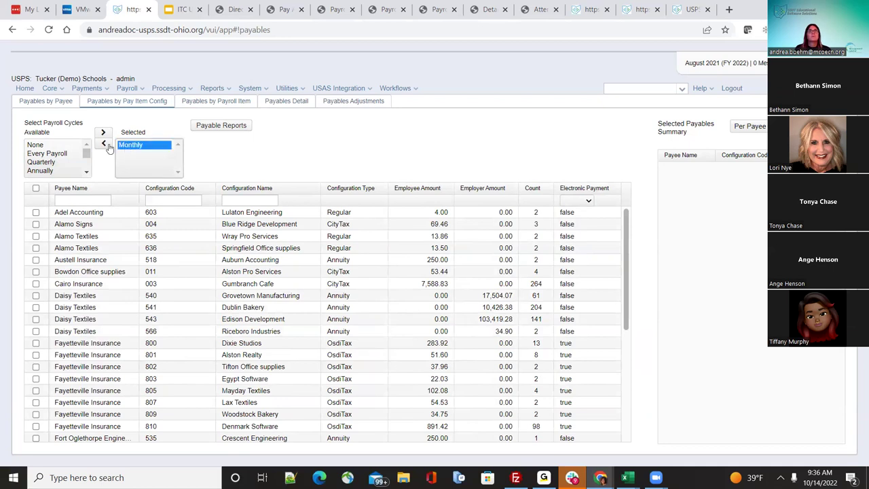
{"action": "left_click", "coordinate": [106, 145]}
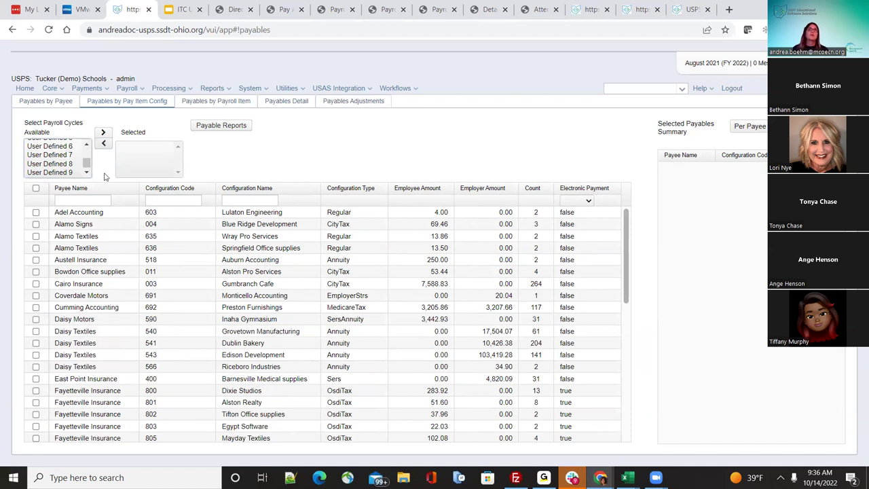
Step: Filter the payables to the Every Payroll cycle and review the output format and payroll item options for payable reports
{"action": "scroll", "coordinate": [49, 166], "scroll_direction": "up", "scroll_amount": 3}
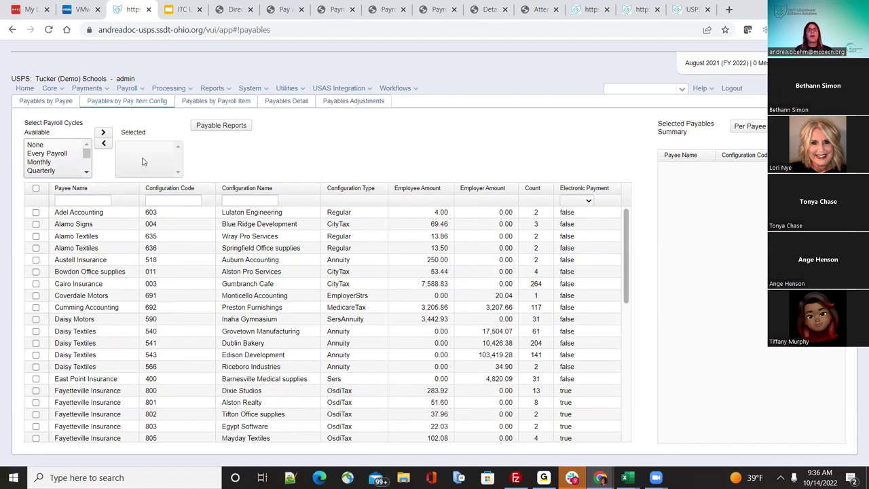
{"action": "double_click", "coordinate": [60, 154]}
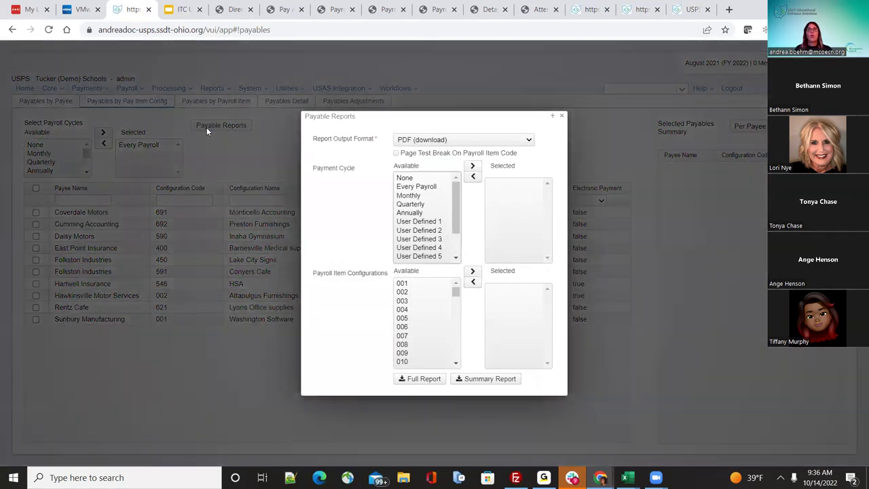
{"action": "left_click", "coordinate": [528, 144]}
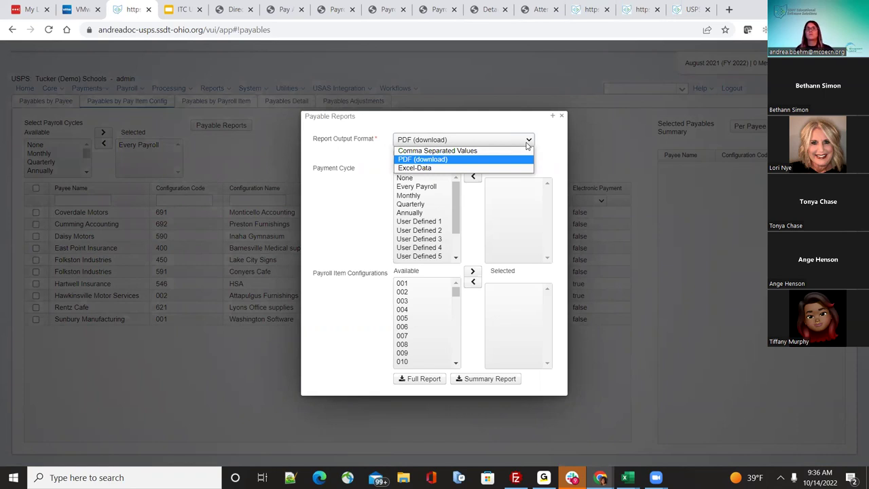
{"action": "left_click", "coordinate": [524, 129]}
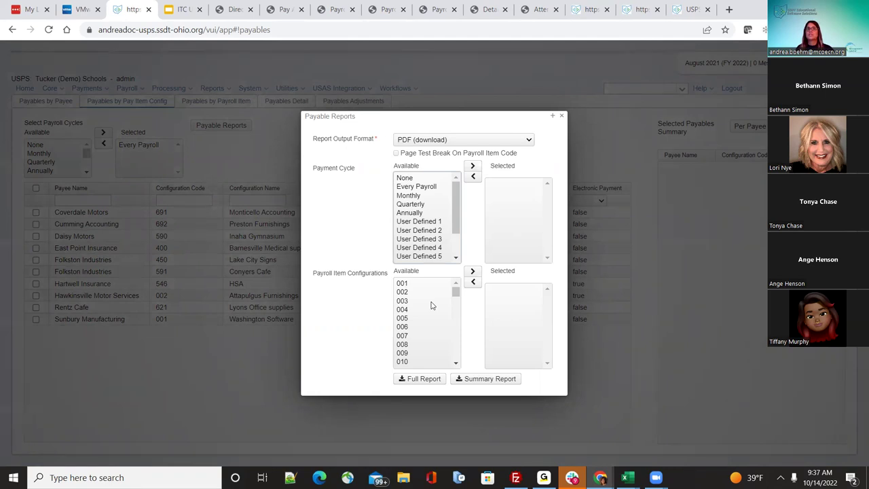
{"action": "scroll", "coordinate": [429, 312], "scroll_direction": "down", "scroll_amount": 5}
{"action": "scroll", "coordinate": [428, 316], "scroll_direction": "up", "scroll_amount": 5}
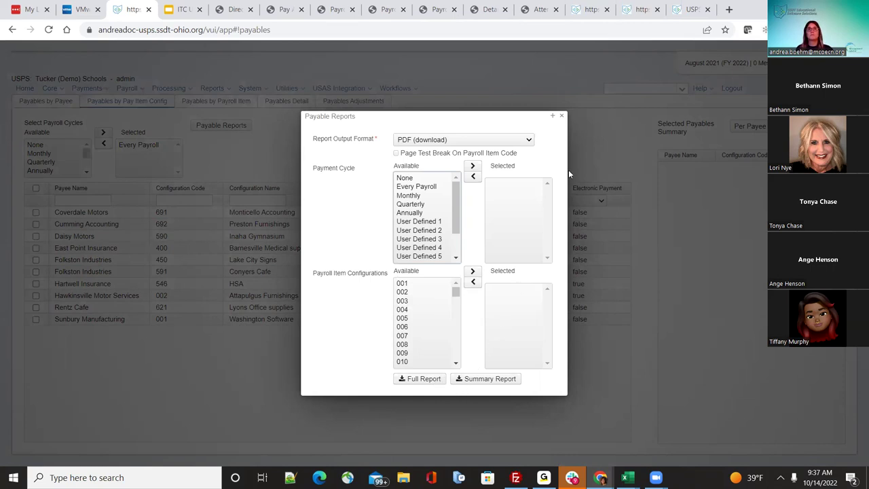
Step: Download the full payables report as a PDF and look through the employee detail pages
{"action": "left_click", "coordinate": [417, 378]}
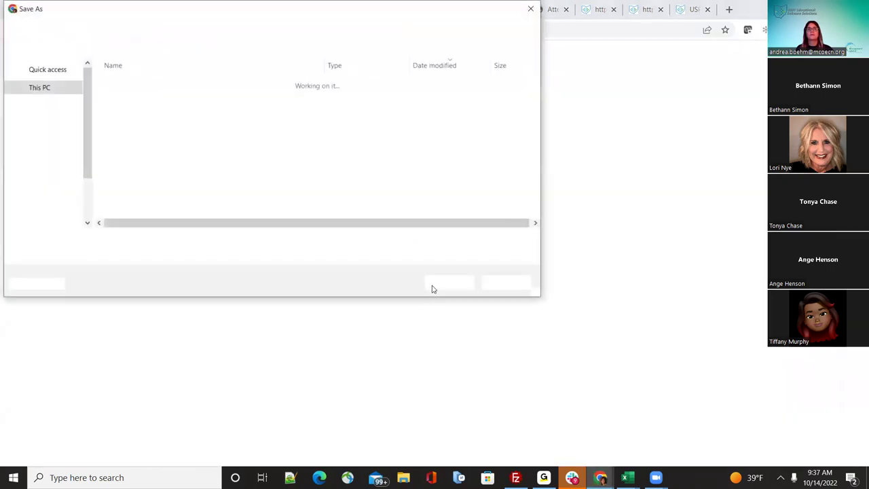
{"action": "left_click", "coordinate": [434, 285]}
{"action": "key", "text": "ctrl+shift+Tab"}
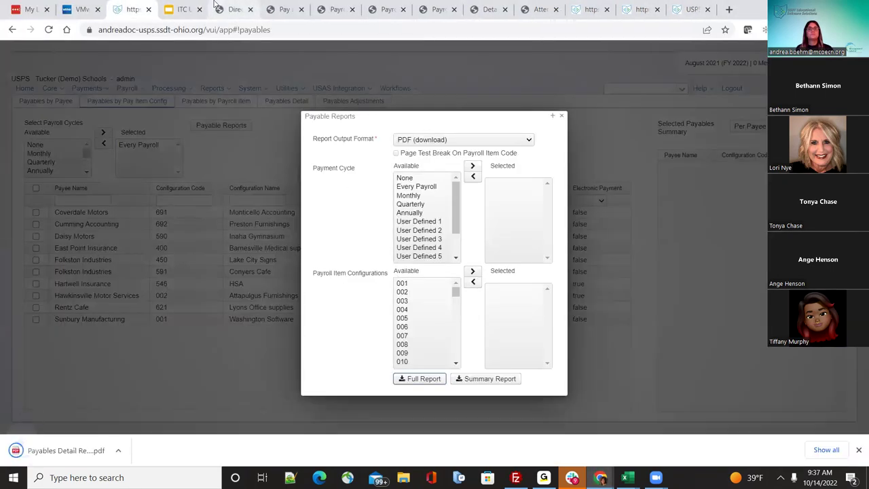
{"action": "left_click", "coordinate": [227, 388]}
{"action": "left_click", "coordinate": [66, 450]}
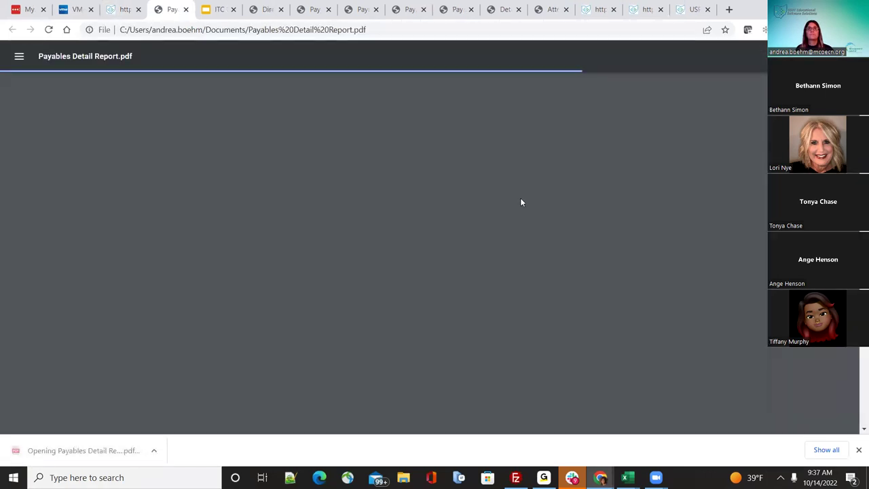
{"action": "scroll", "coordinate": [546, 233], "scroll_direction": "down", "scroll_amount": 8}
{"action": "scroll", "coordinate": [546, 233], "scroll_direction": "down", "scroll_amount": 18}
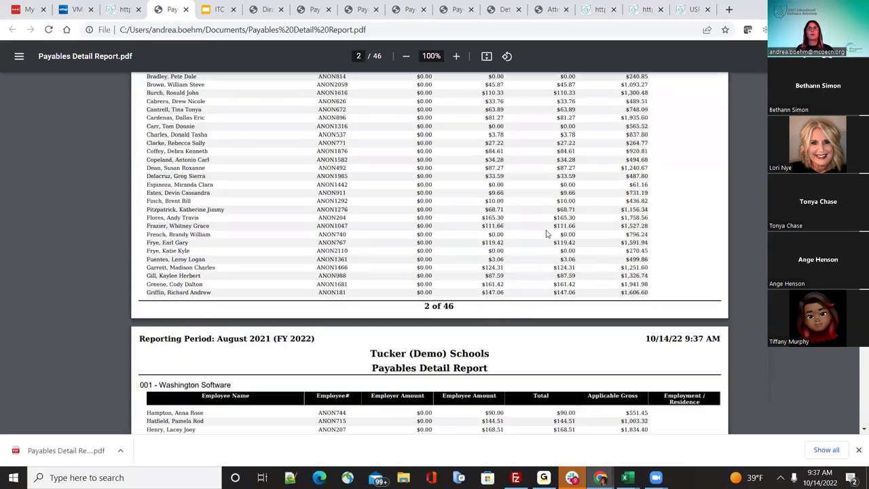
{"action": "scroll", "coordinate": [546, 233], "scroll_direction": "down", "scroll_amount": 8}
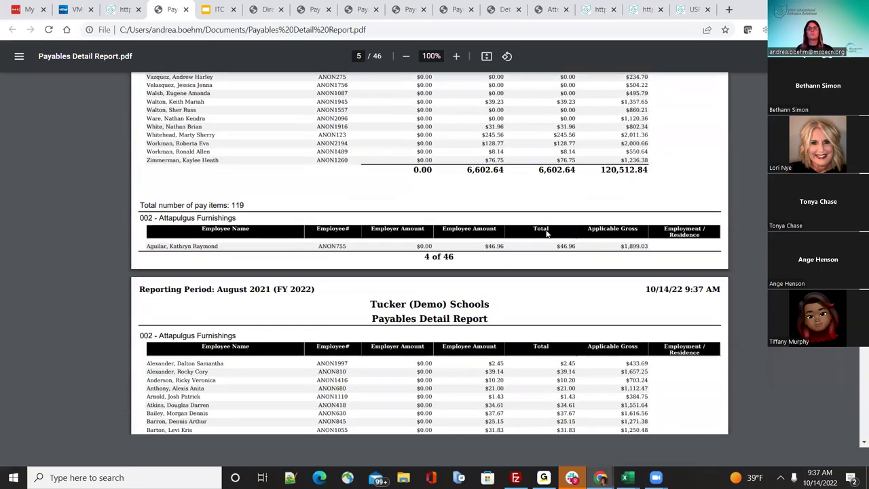
Step: Read the Outstanding Payables slide and its continuation on choosing payroll cycles and posting
{"action": "left_click", "coordinate": [117, 8]}
{"action": "left_click", "coordinate": [217, 9]}
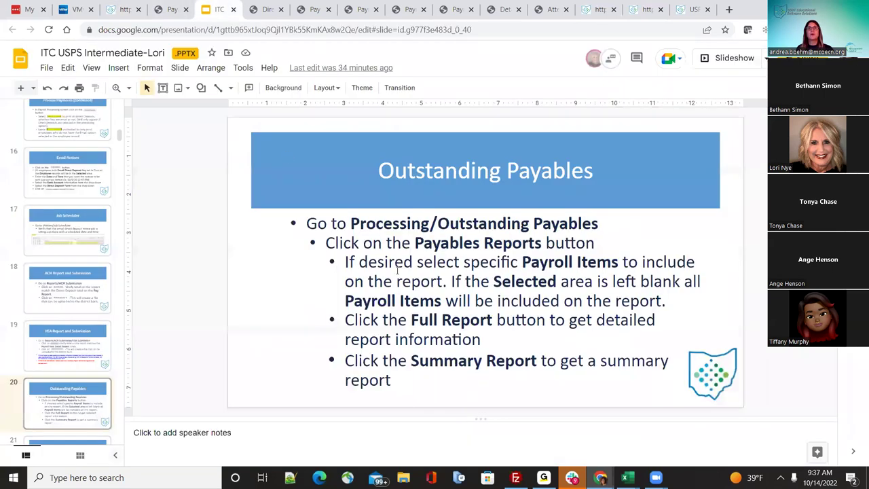
{"action": "scroll", "coordinate": [397, 270], "scroll_direction": "down", "scroll_amount": 1}
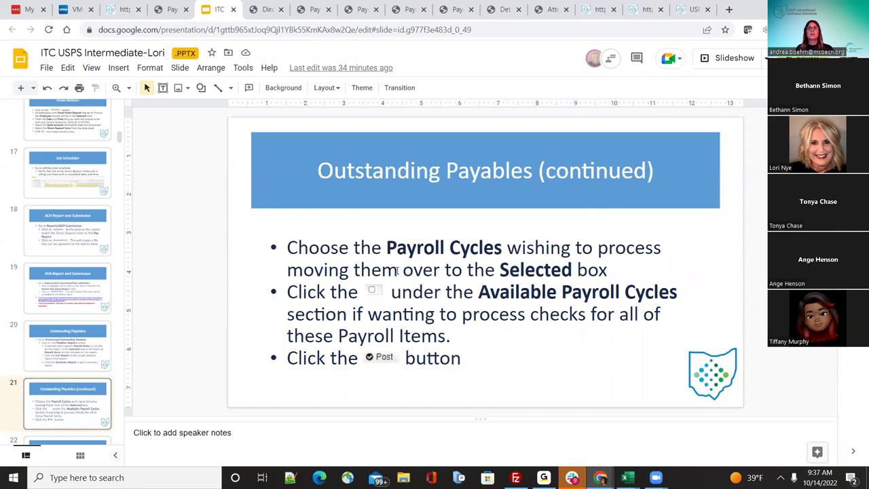
Step: Return to Outstanding Payables in USPS-R and select all payables in the Every Payroll cycle
{"action": "left_click", "coordinate": [117, 9]}
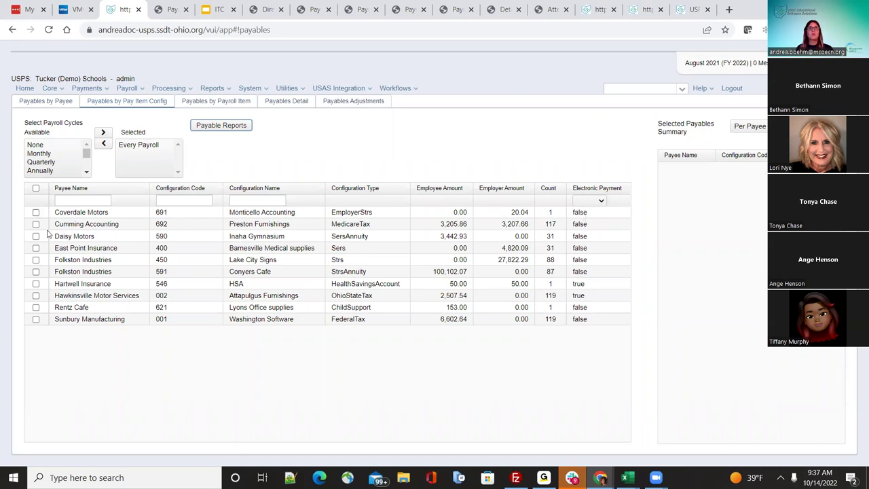
{"action": "left_click", "coordinate": [36, 213]}
{"action": "left_click", "coordinate": [36, 225]}
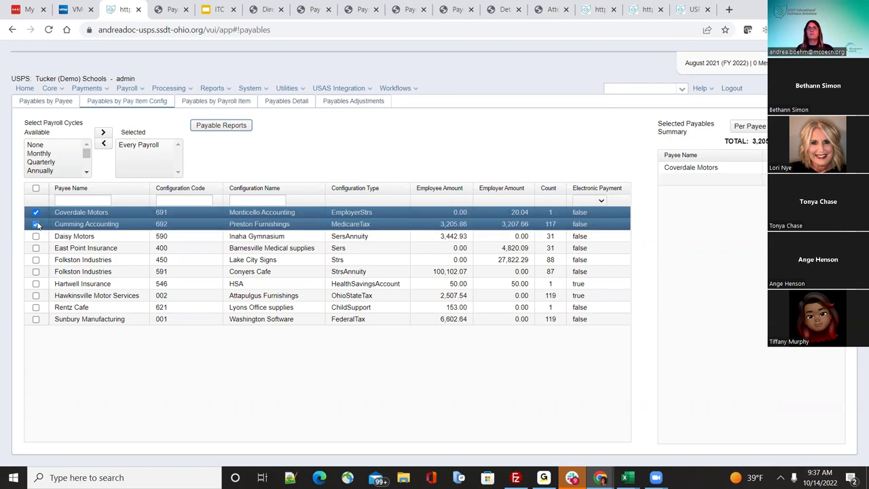
{"action": "left_click", "coordinate": [36, 236]}
{"action": "left_click", "coordinate": [36, 188]}
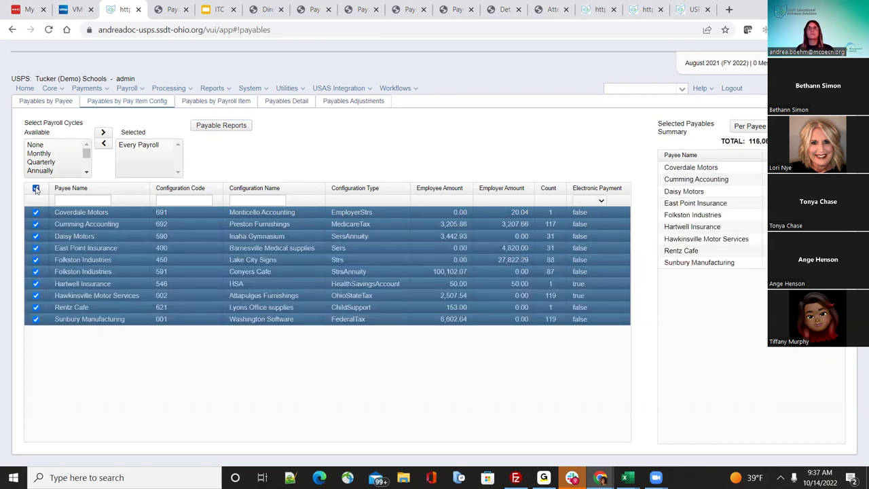
{"action": "left_click", "coordinate": [36, 188]}
{"action": "left_click", "coordinate": [36, 188]}
Step: View the selected payables summary per pay item and switch it back to per payee
{"action": "left_click", "coordinate": [750, 126]}
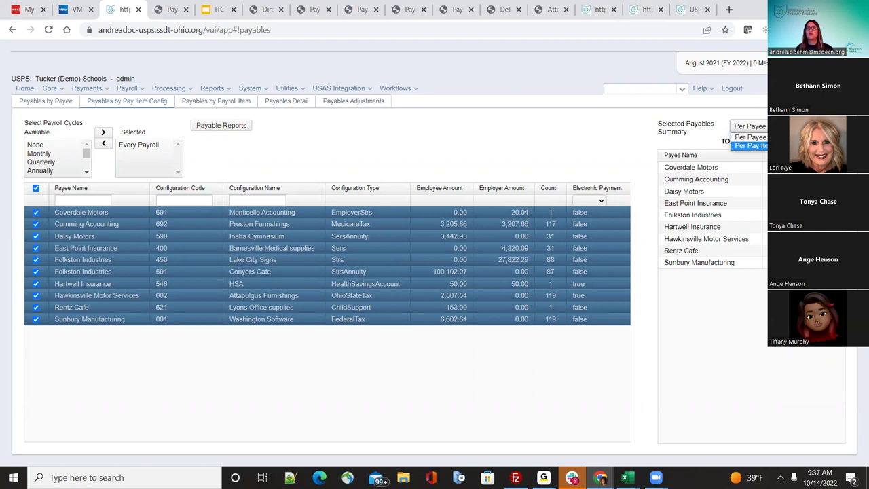
{"action": "left_click", "coordinate": [751, 146]}
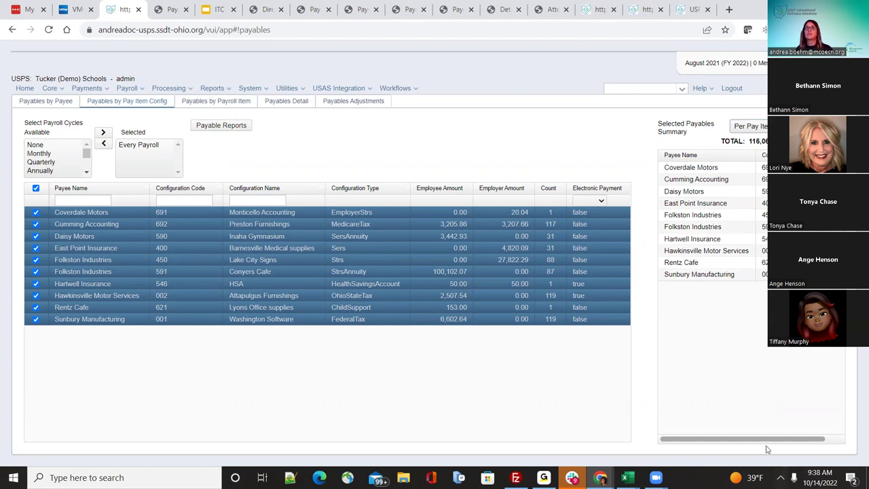
{"action": "left_click_drag", "start_coordinate": [766, 440], "coordinate": [822, 432]}
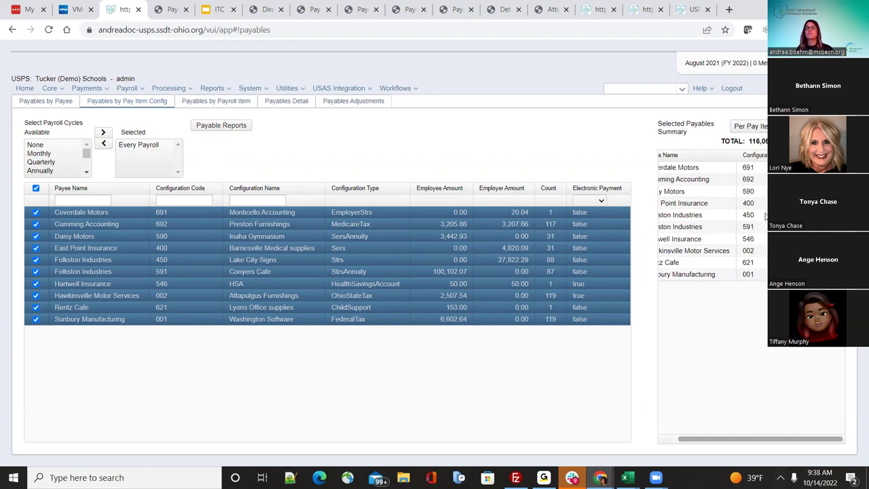
{"action": "left_click", "coordinate": [749, 126]}
{"action": "left_click", "coordinate": [749, 136]}
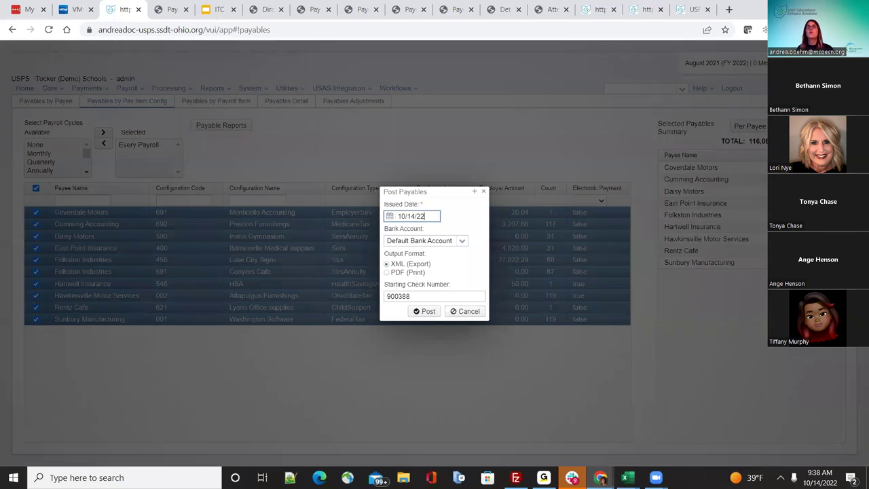
Step: Set the issued date for posting the payables to 8/15/21, keeping the Default Bank Account
{"action": "left_click", "coordinate": [431, 313]}
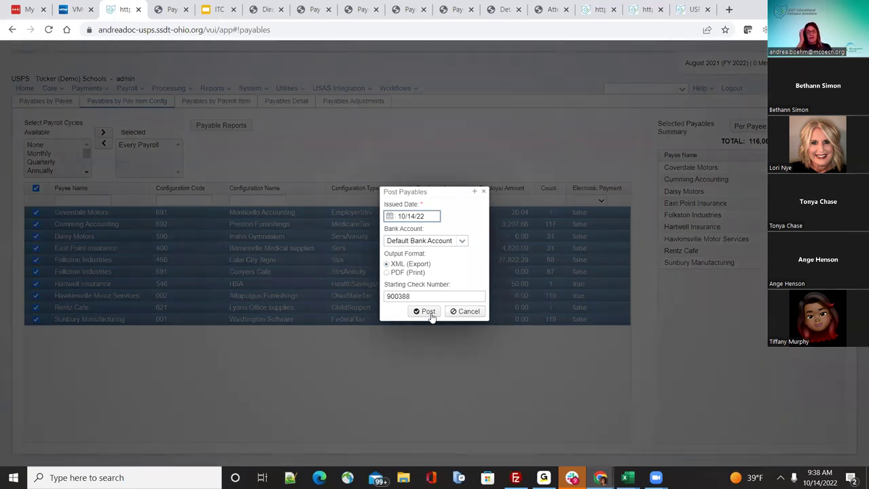
{"action": "key", "text": "BackSpace"}
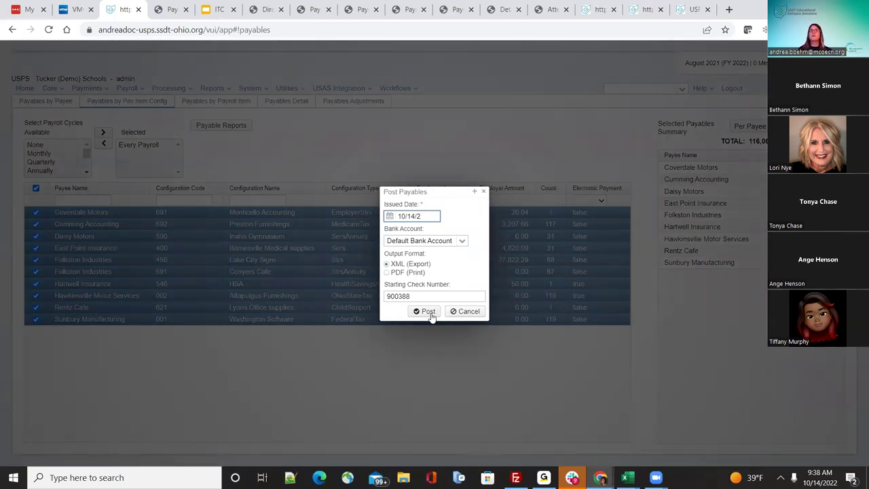
{"action": "type", "text": "08/15/2021"}
{"action": "key", "text": "Tab"}
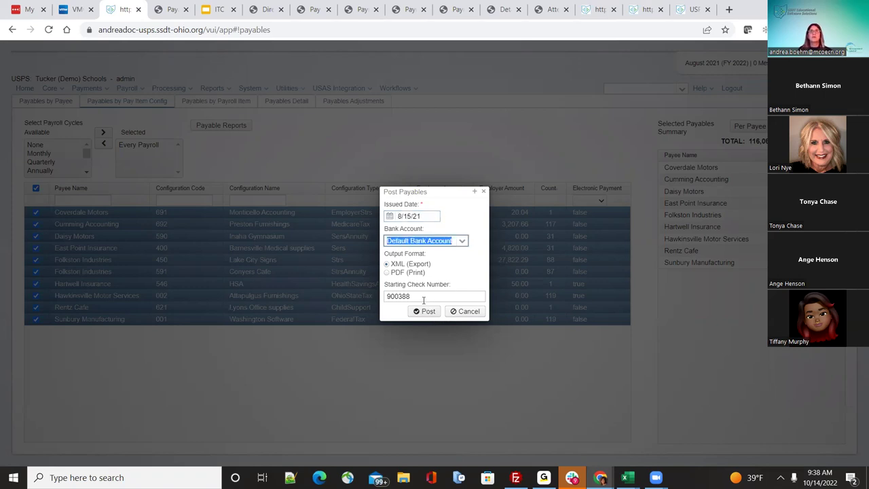
{"action": "left_click", "coordinate": [462, 243]}
{"action": "left_click", "coordinate": [460, 243]}
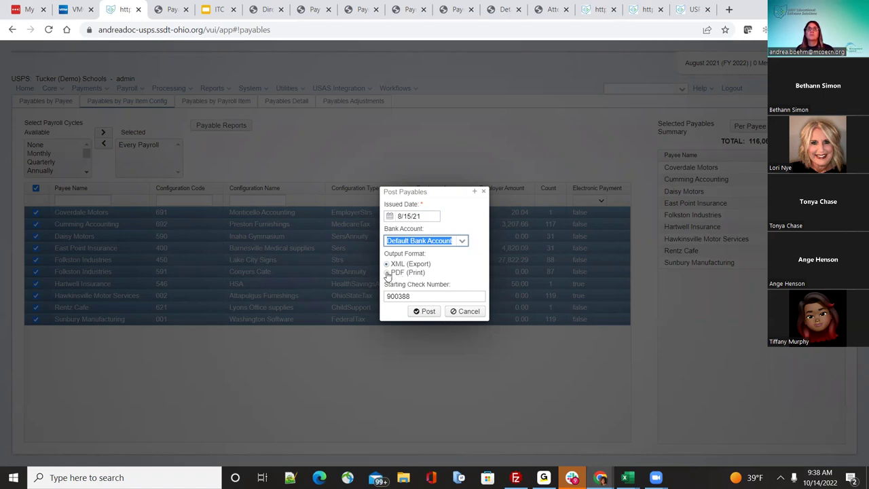
{"action": "key", "text": "shift+Tab"}
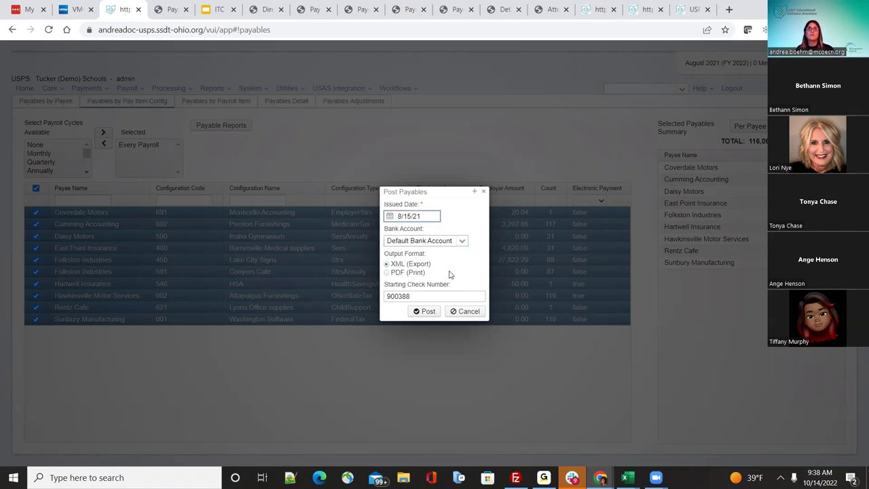
Step: Post the selected payables with PDF (Print) output, save the payment report and checks, and open the Payables Payment Report
{"action": "left_click", "coordinate": [386, 272]}
{"action": "left_click", "coordinate": [429, 340]}
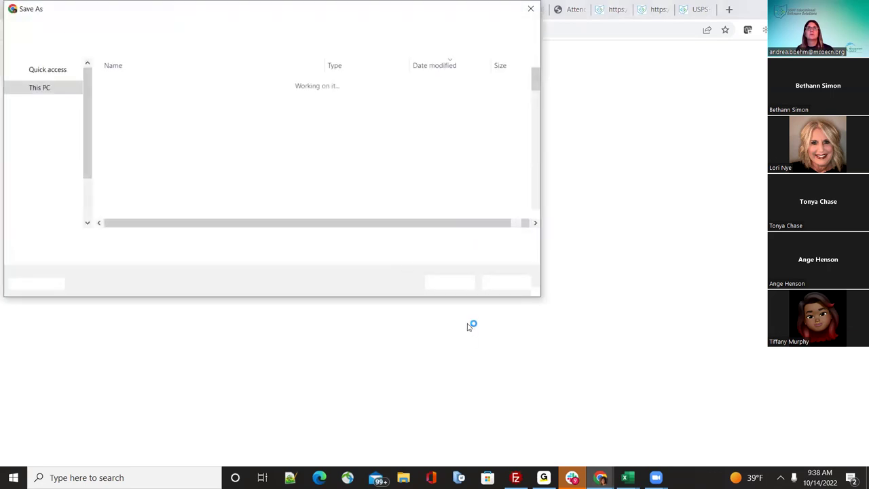
{"action": "left_click", "coordinate": [448, 281]}
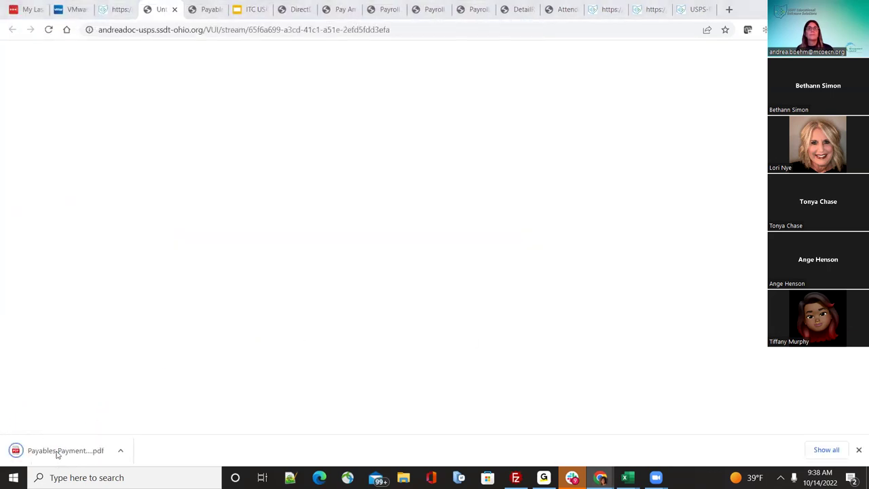
{"action": "left_click", "coordinate": [448, 281]}
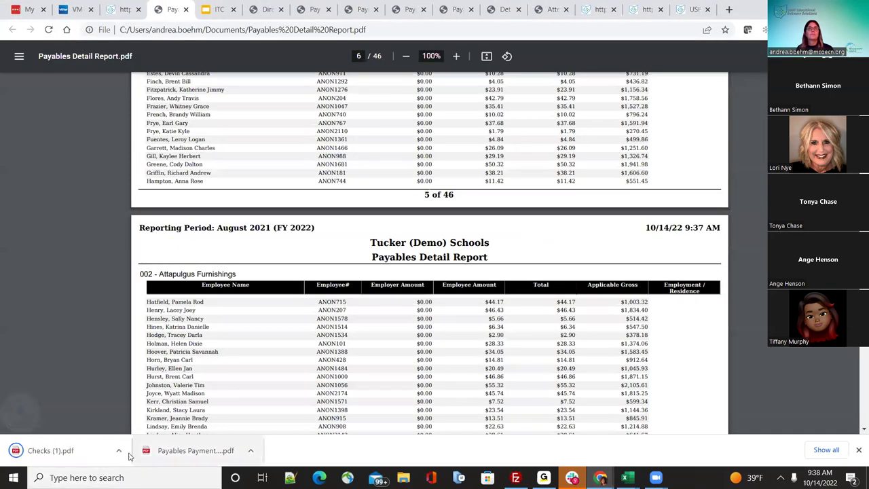
{"action": "left_click", "coordinate": [195, 454]}
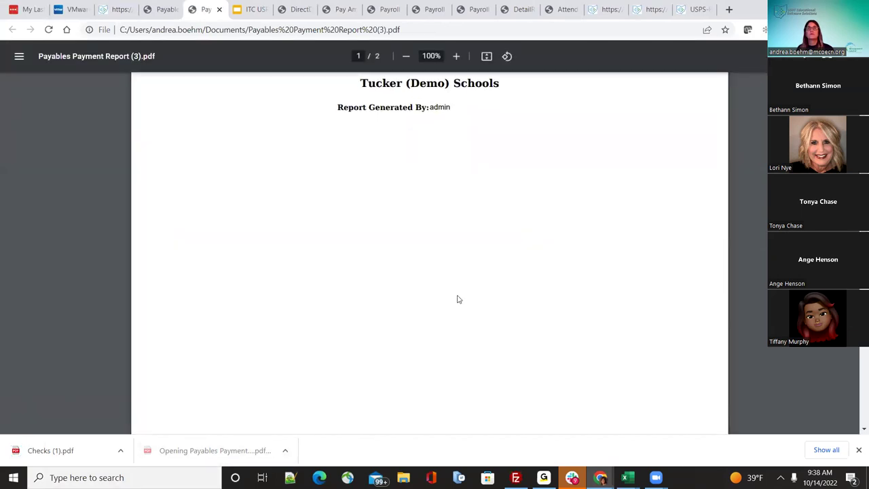
Step: Review the check numbers and payees on page 2 of the Payables Payment Report and look at the Checks (1).pdf output
{"action": "scroll", "coordinate": [458, 299], "scroll_direction": "down", "scroll_amount": 10}
{"action": "scroll", "coordinate": [457, 299], "scroll_direction": "up", "scroll_amount": 3}
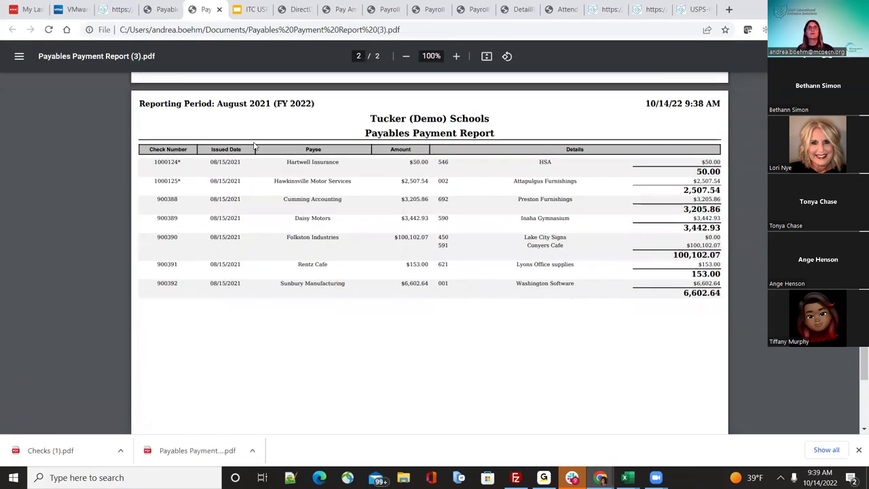
{"action": "double_click", "coordinate": [177, 161]}
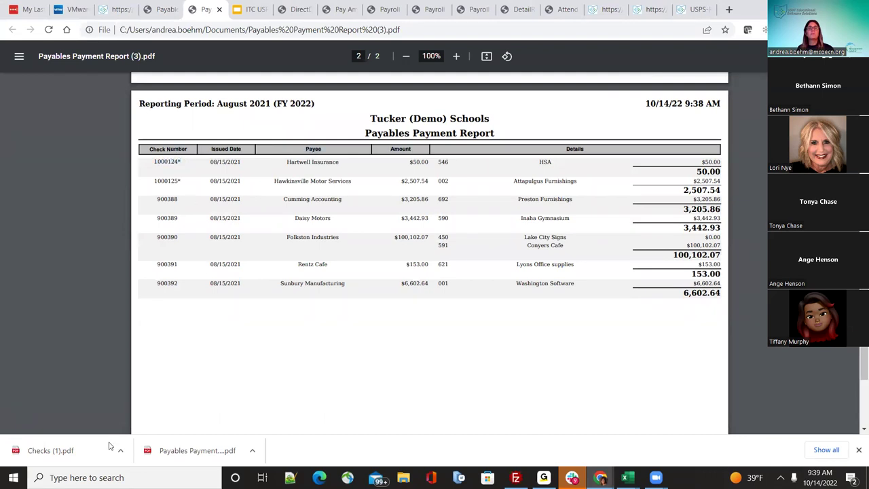
{"action": "left_click", "coordinate": [72, 446]}
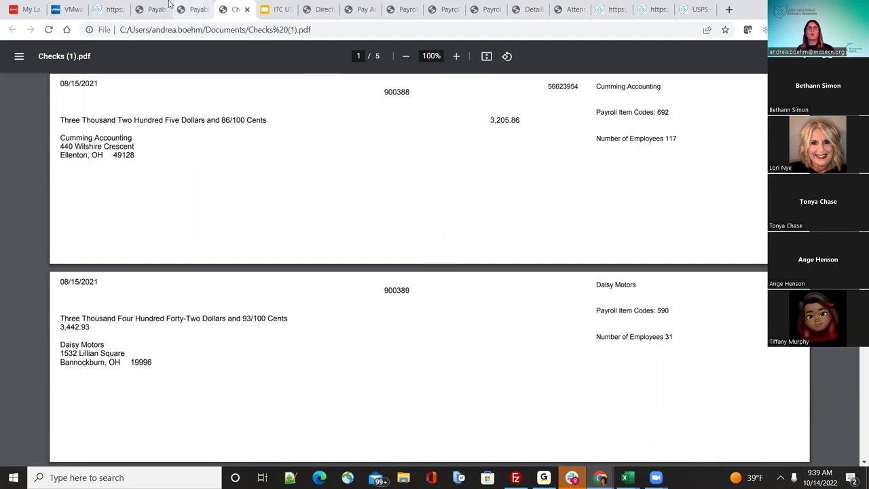
{"action": "left_click", "coordinate": [191, 8]}
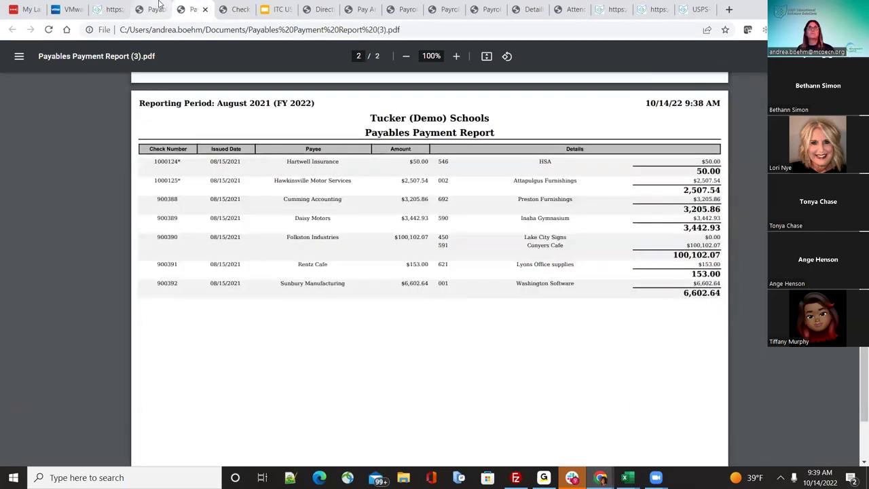
Step: Go through the Outstanding Payables slides in the ITC USPS Intermediate presentation up to the alternative of printing from Payee Payment Checks
{"action": "left_click", "coordinate": [264, 6]}
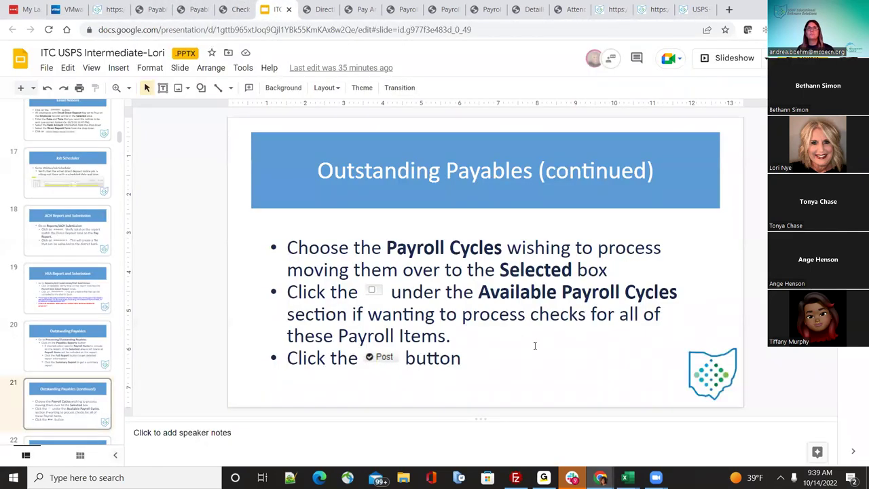
{"action": "key", "text": "Down"}
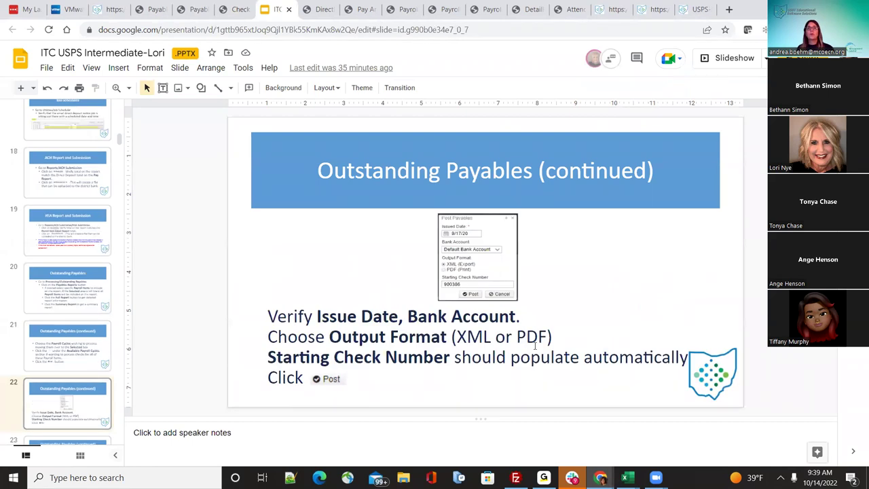
{"action": "key", "text": "Down"}
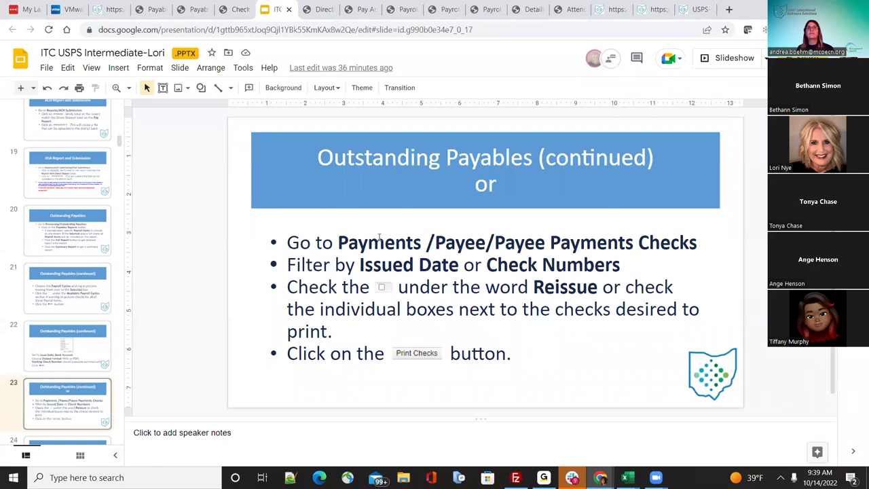
Step: Return to USPS-R and open the Payee Payment Checks list within the payee payments
{"action": "left_click", "coordinate": [109, 9]}
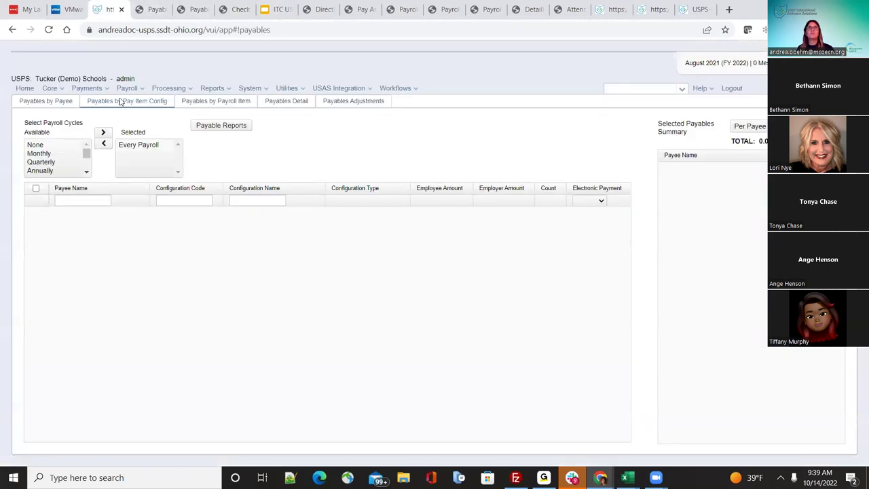
{"action": "left_click", "coordinate": [87, 88]}
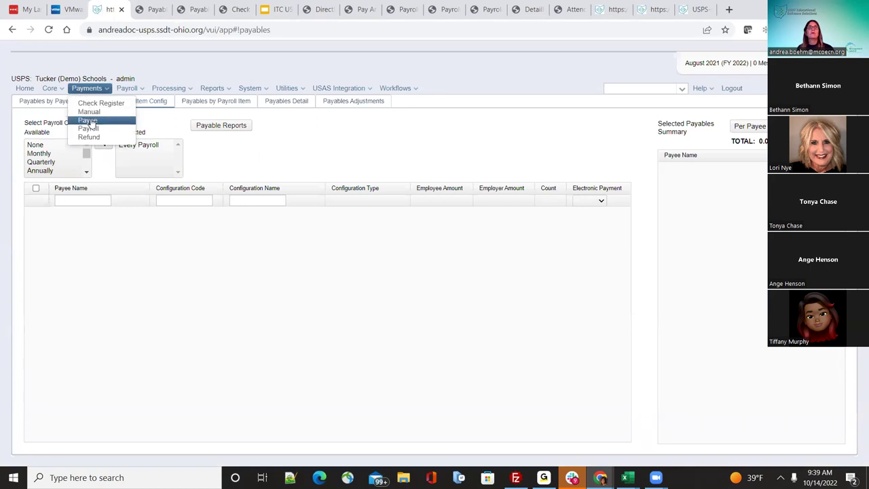
{"action": "left_click", "coordinate": [90, 120]}
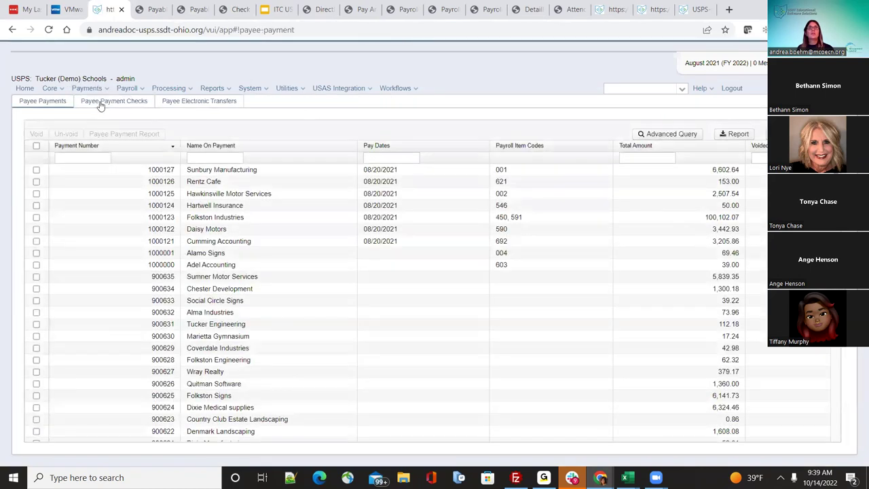
{"action": "left_click", "coordinate": [100, 102]}
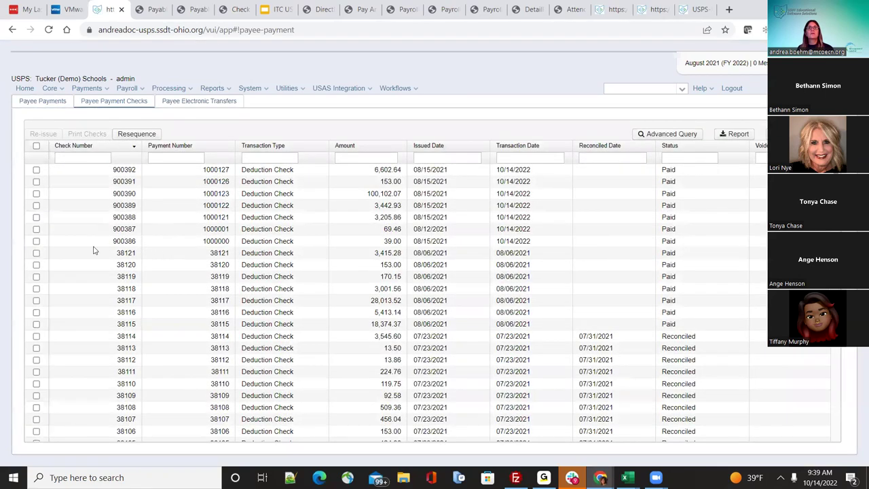
Step: Select the seven payee checks numbered 900386 through 900392
{"action": "left_click", "coordinate": [36, 170]}
{"action": "left_click", "coordinate": [36, 182]}
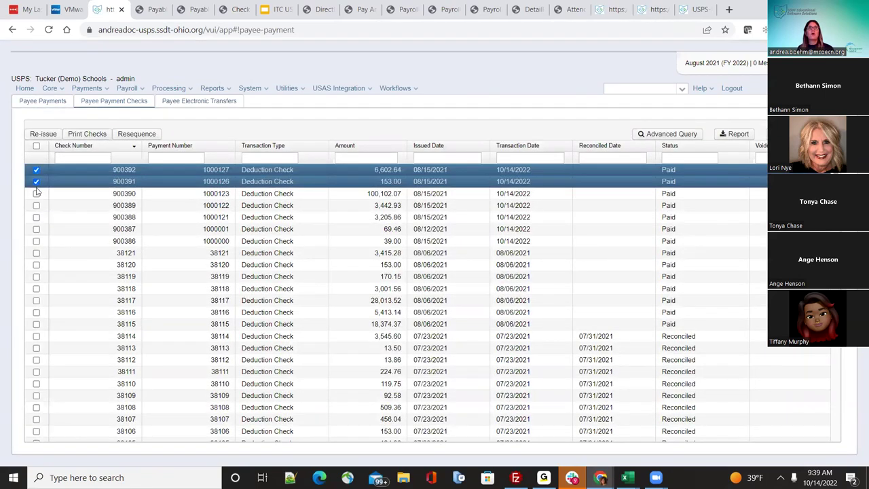
{"action": "left_click", "coordinate": [36, 194]}
{"action": "left_click", "coordinate": [36, 205]}
{"action": "left_click", "coordinate": [36, 217]}
{"action": "left_click", "coordinate": [36, 228]}
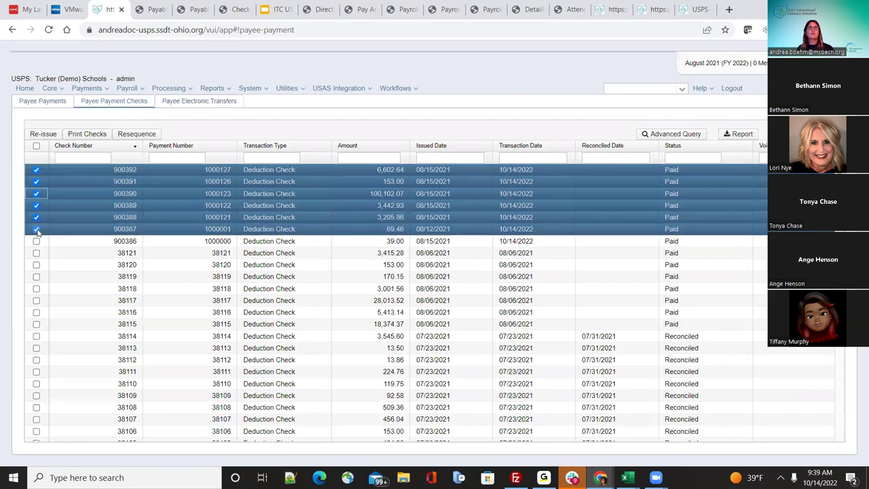
{"action": "left_click", "coordinate": [36, 241]}
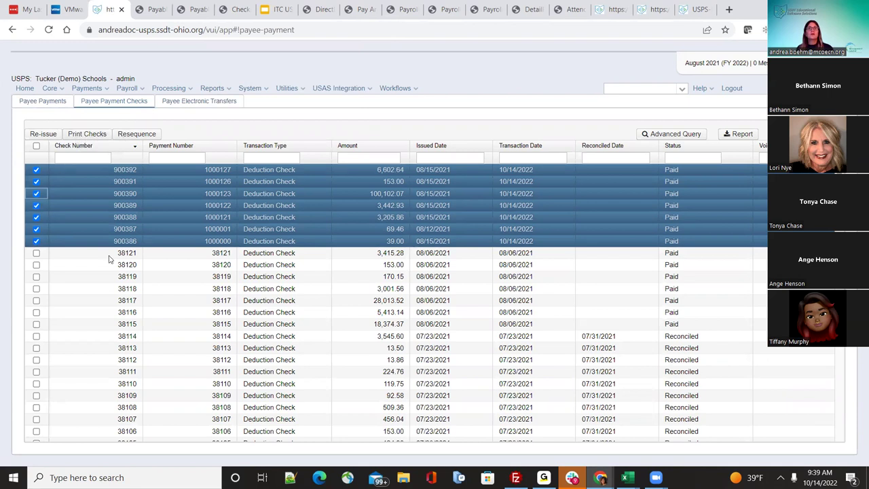
Step: Review the slides on printing payee checks and the SERS Per Pay Report, and return to the payee checks in USPS-R
{"action": "left_click", "coordinate": [278, 10]}
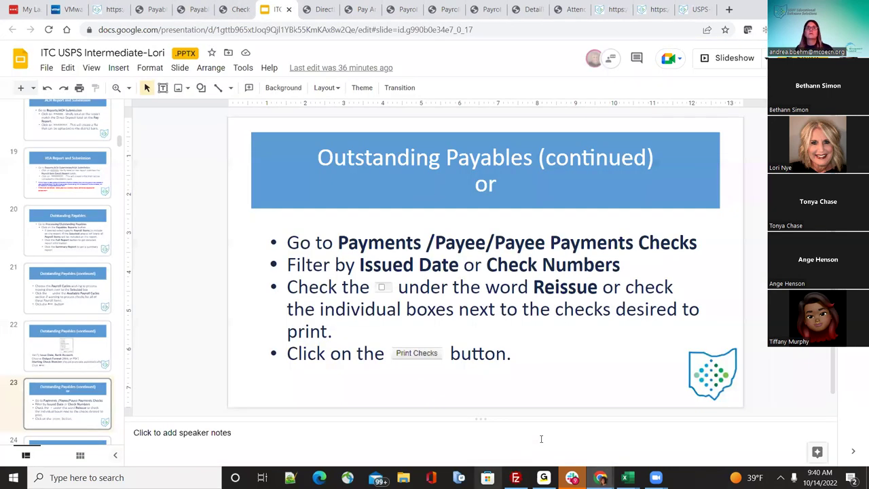
{"action": "scroll", "coordinate": [551, 334], "scroll_direction": "down", "scroll_amount": 1}
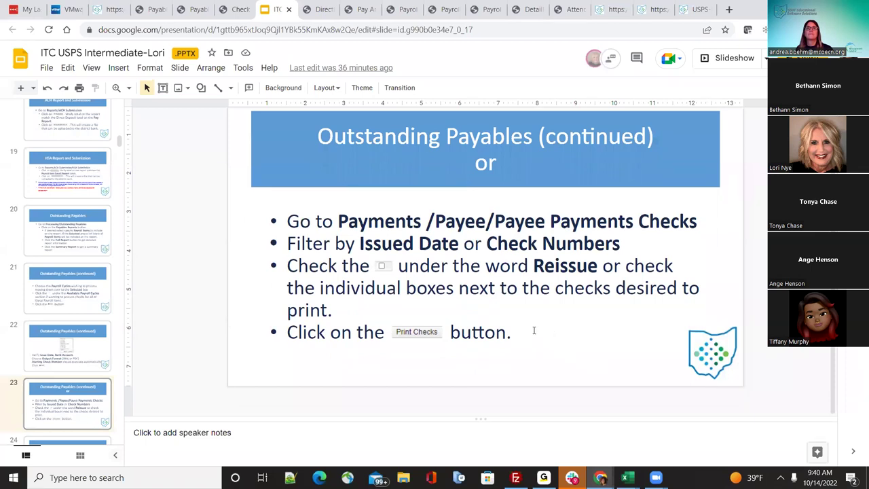
{"action": "scroll", "coordinate": [97, 398], "scroll_direction": "down", "scroll_amount": 1}
{"action": "left_click", "coordinate": [97, 401]}
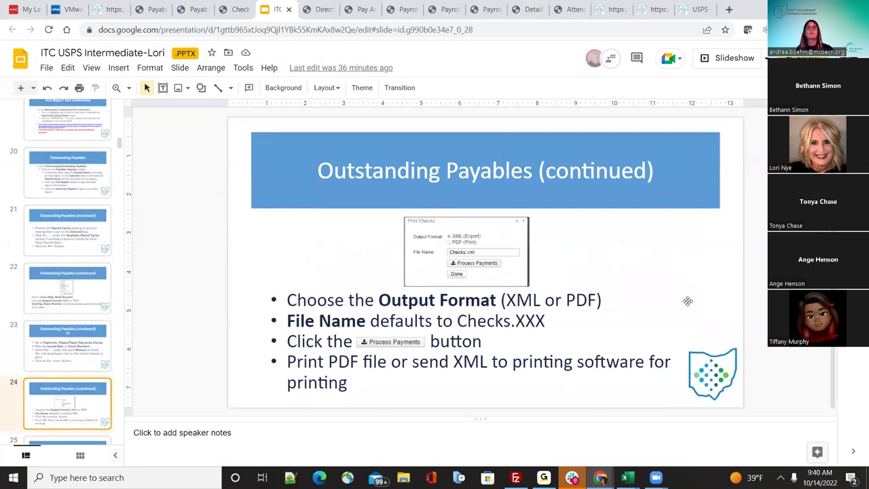
{"action": "scroll", "coordinate": [98, 300], "scroll_direction": "down", "scroll_amount": 2}
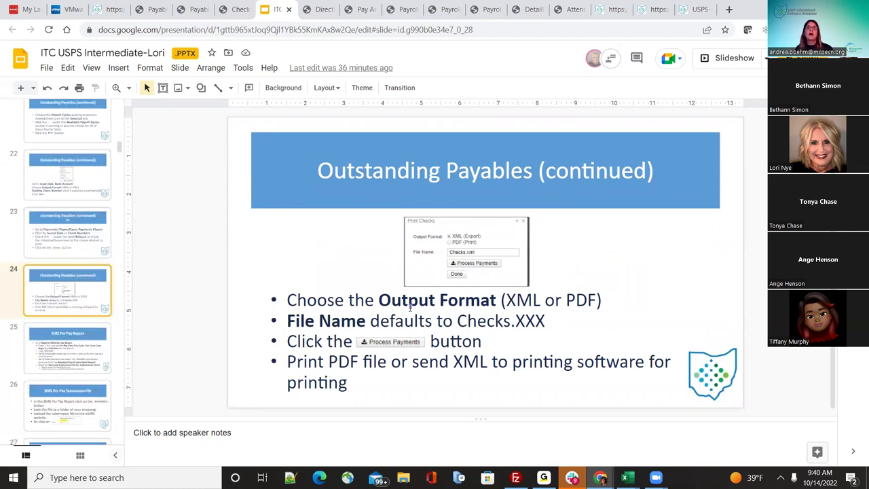
{"action": "scroll", "coordinate": [414, 336], "scroll_direction": "down", "scroll_amount": 1}
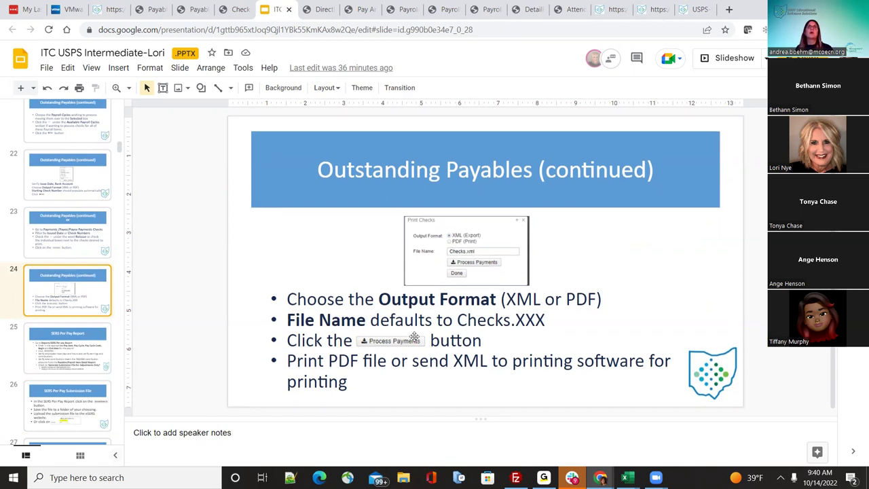
{"action": "left_click", "coordinate": [76, 351]}
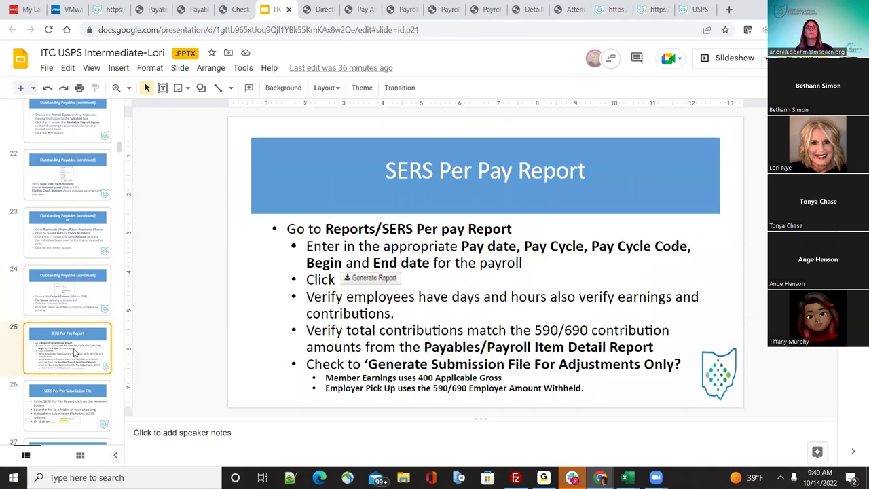
{"action": "left_click", "coordinate": [106, 10]}
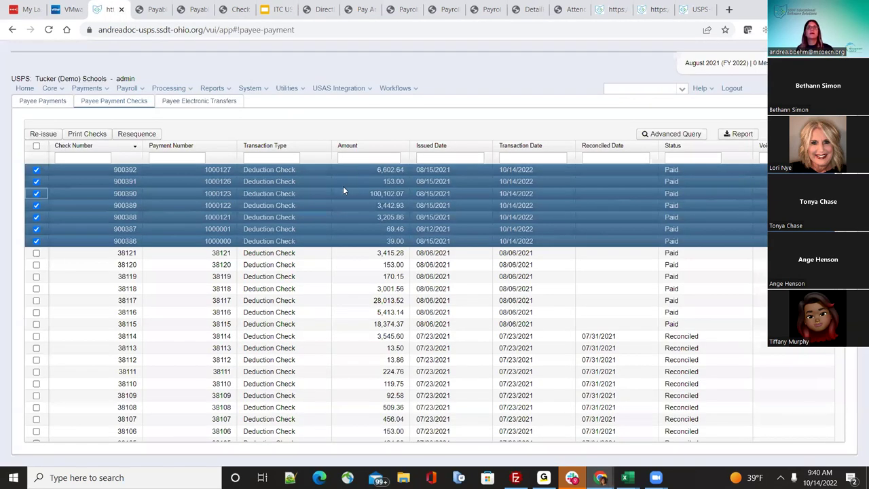
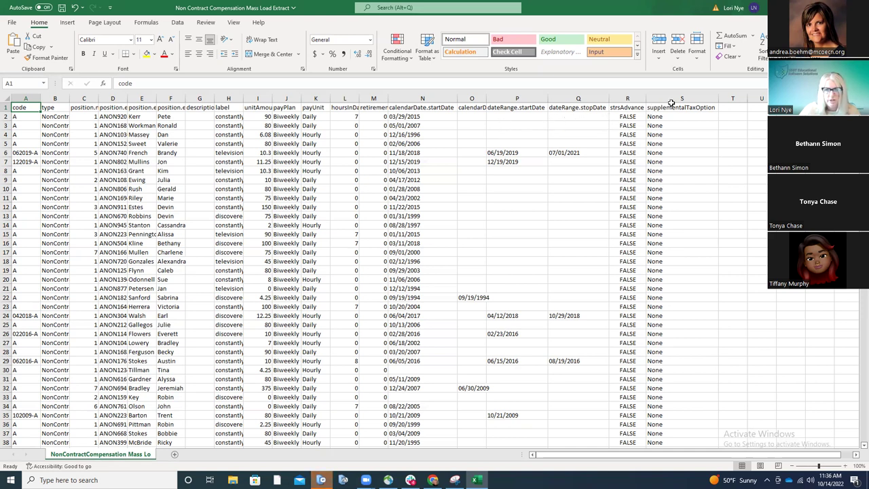
Step: Switch from Excel to the browser and show the SSDT Non Contract Compensation Mass Load Extract in the Custom Report Creator
{"action": "key", "text": "alt+Tab"}
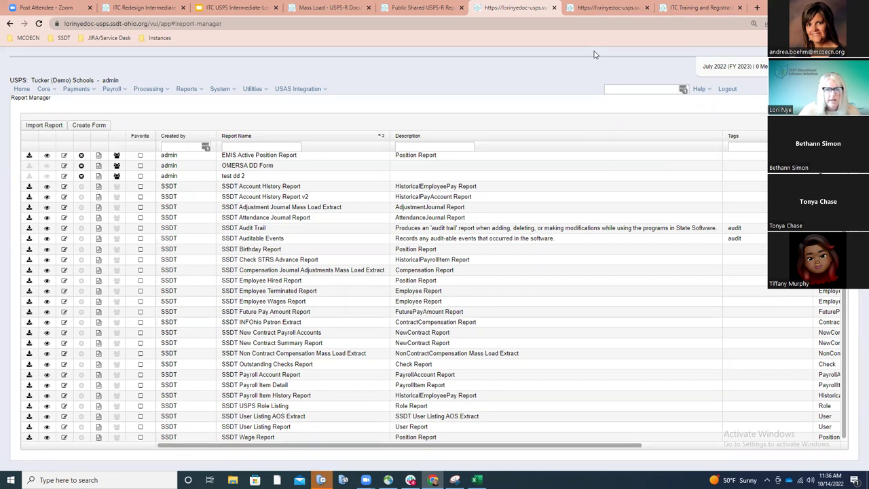
{"action": "left_click", "coordinate": [604, 8]}
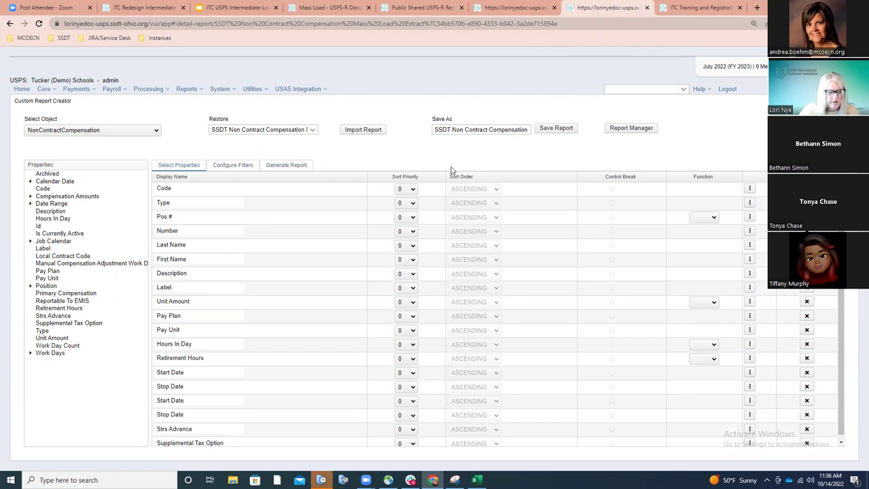
{"action": "scroll", "coordinate": [448, 271], "scroll_direction": "down", "scroll_amount": 1}
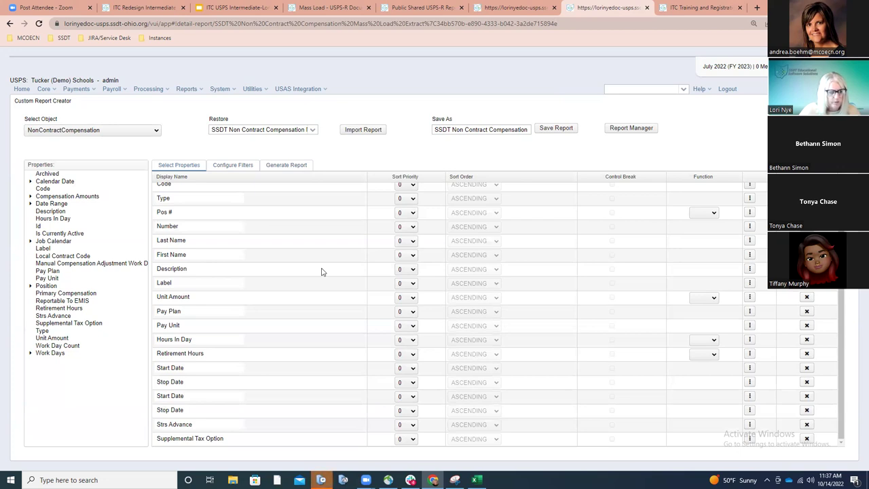
Step: Add the employee's Last Paid Date, found under Position > Employee, to the report's selected properties
{"action": "left_click", "coordinate": [31, 286]}
{"action": "scroll", "coordinate": [75, 361], "scroll_direction": "down", "scroll_amount": 1}
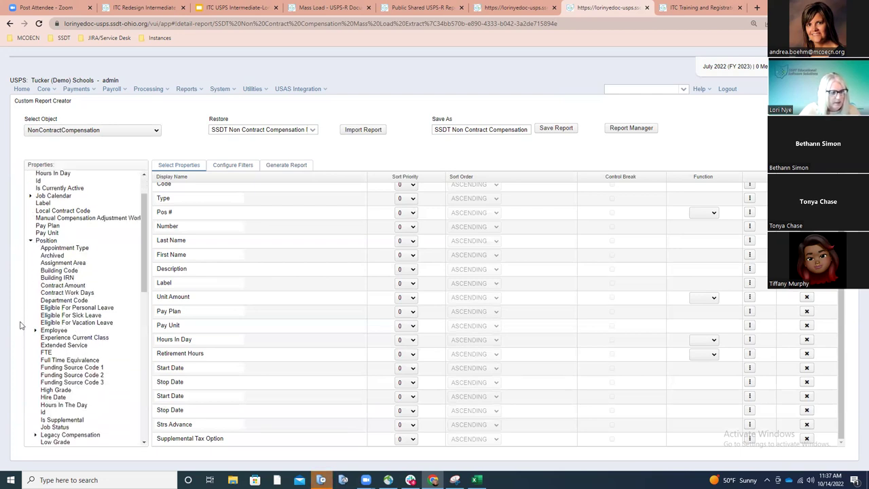
{"action": "left_click", "coordinate": [36, 331]}
{"action": "scroll", "coordinate": [63, 354], "scroll_direction": "down", "scroll_amount": 3}
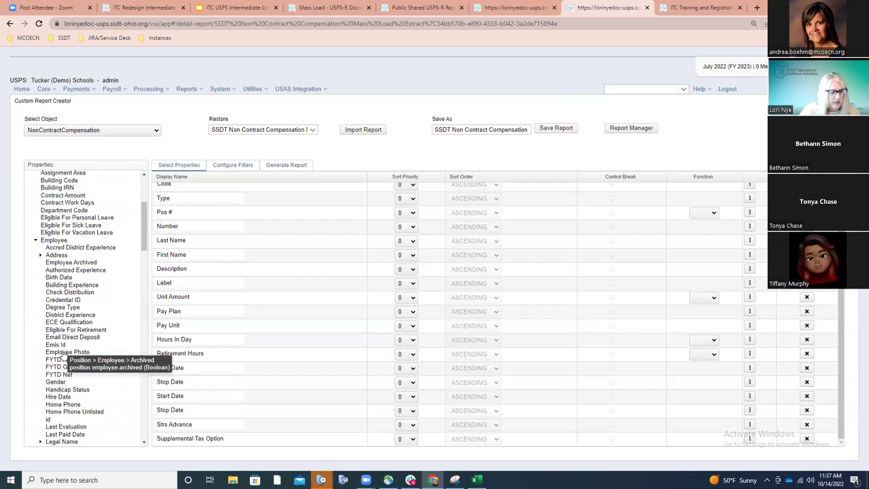
{"action": "scroll", "coordinate": [62, 354], "scroll_direction": "down", "scroll_amount": 4}
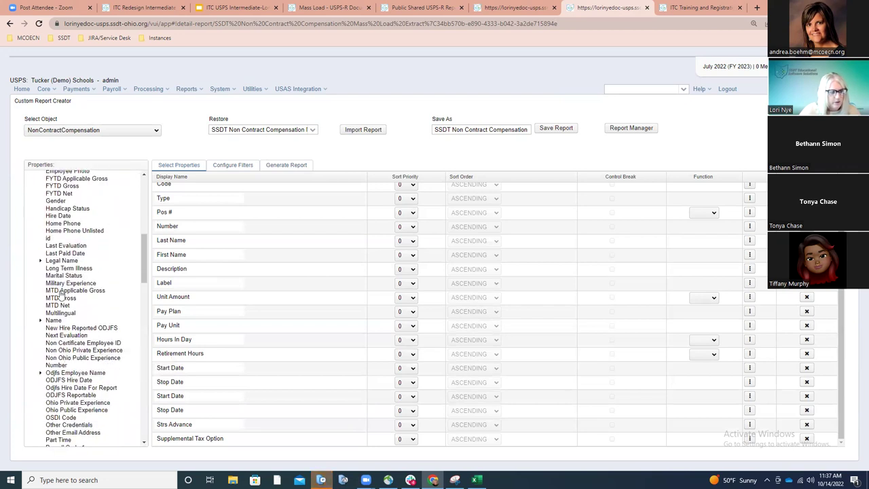
{"action": "double_click", "coordinate": [62, 254]}
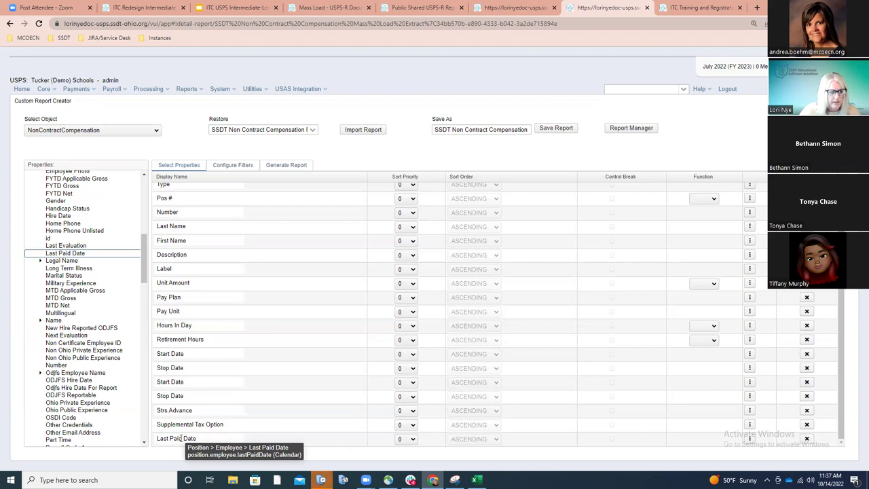
Step: Examine the remaining Position and Employee properties available for the non-contract compensation report
{"action": "scroll", "coordinate": [129, 336], "scroll_direction": "up", "scroll_amount": 3}
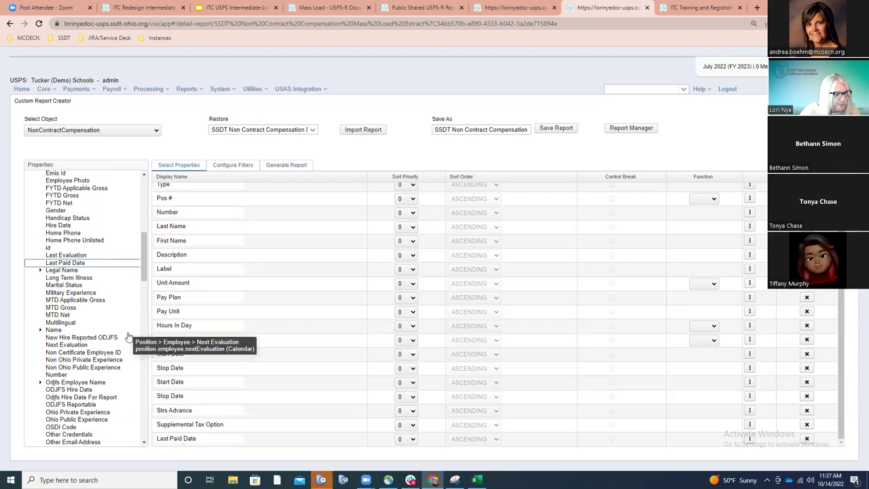
{"action": "scroll", "coordinate": [128, 336], "scroll_direction": "up", "scroll_amount": 3}
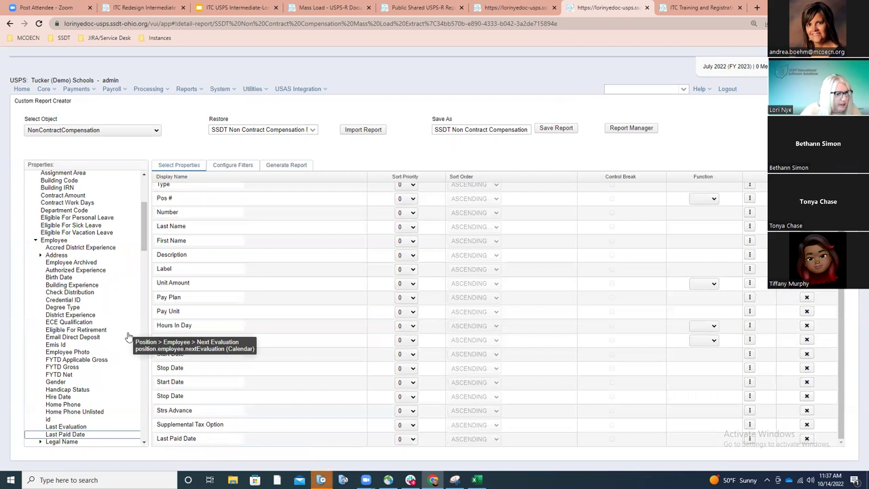
{"action": "scroll", "coordinate": [128, 336], "scroll_direction": "up", "scroll_amount": 3}
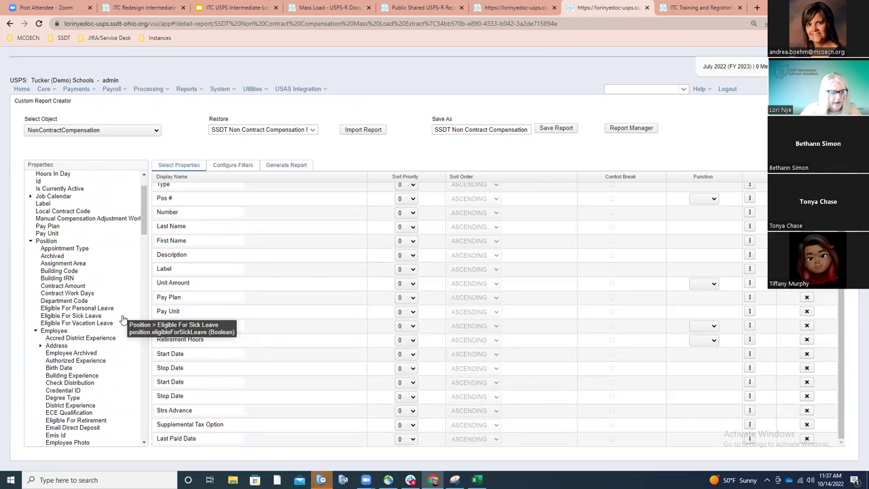
{"action": "scroll", "coordinate": [123, 319], "scroll_direction": "down", "scroll_amount": 3}
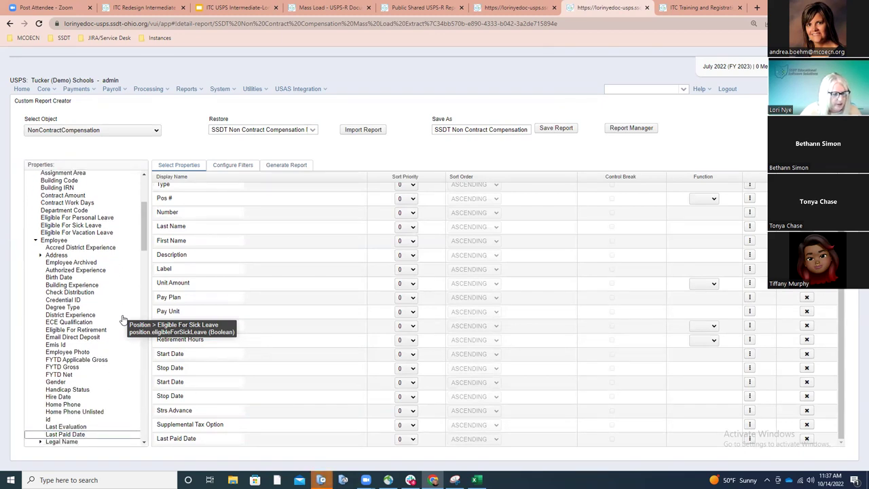
{"action": "scroll", "coordinate": [123, 319], "scroll_direction": "down", "scroll_amount": 1}
{"action": "scroll", "coordinate": [123, 319], "scroll_direction": "down", "scroll_amount": 2}
{"action": "scroll", "coordinate": [123, 319], "scroll_direction": "down", "scroll_amount": 6}
{"action": "scroll", "coordinate": [123, 318], "scroll_direction": "down", "scroll_amount": 6}
{"action": "scroll", "coordinate": [123, 318], "scroll_direction": "down", "scroll_amount": 6}
{"action": "scroll", "coordinate": [123, 318], "scroll_direction": "down", "scroll_amount": 3}
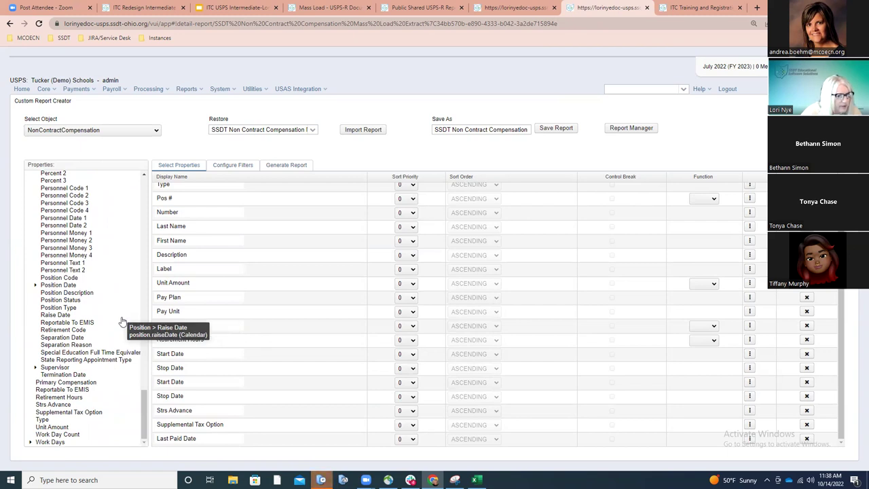
{"action": "scroll", "coordinate": [123, 320], "scroll_direction": "up", "scroll_amount": 6}
{"action": "scroll", "coordinate": [123, 320], "scroll_direction": "down", "scroll_amount": 7}
{"action": "scroll", "coordinate": [123, 320], "scroll_direction": "up", "scroll_amount": 9}
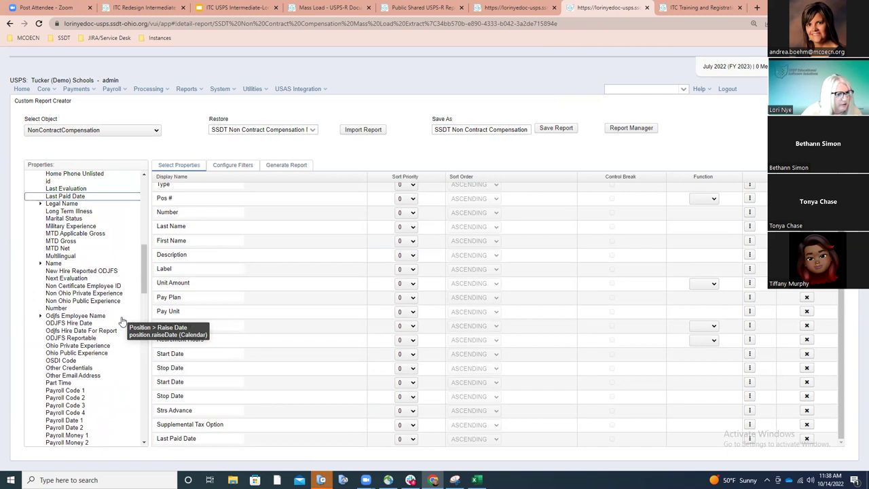
Step: Add Amount Paid from Compensation Amounts to the report's selected properties
{"action": "scroll", "coordinate": [123, 320], "scroll_direction": "up", "scroll_amount": 5}
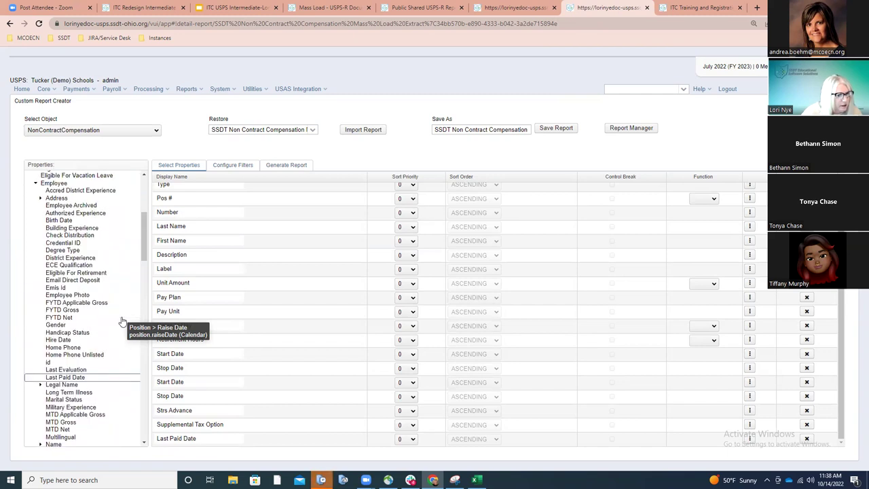
{"action": "scroll", "coordinate": [123, 320], "scroll_direction": "up", "scroll_amount": 5}
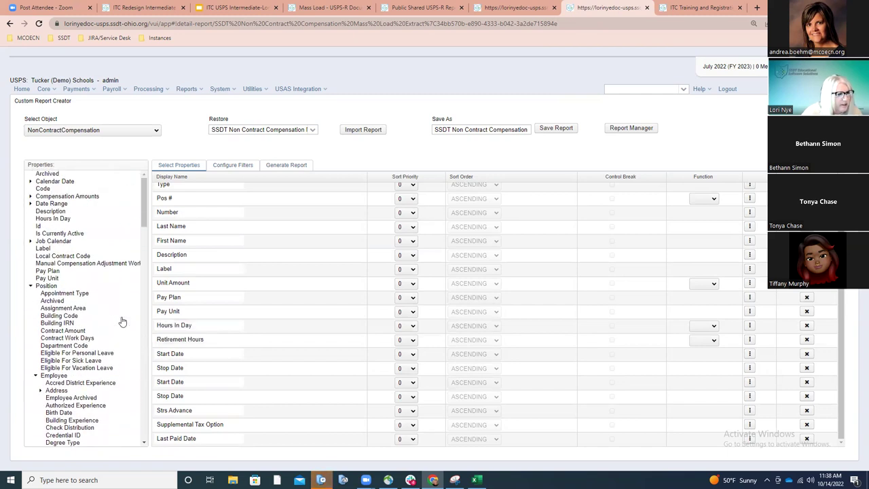
{"action": "left_click", "coordinate": [31, 196]}
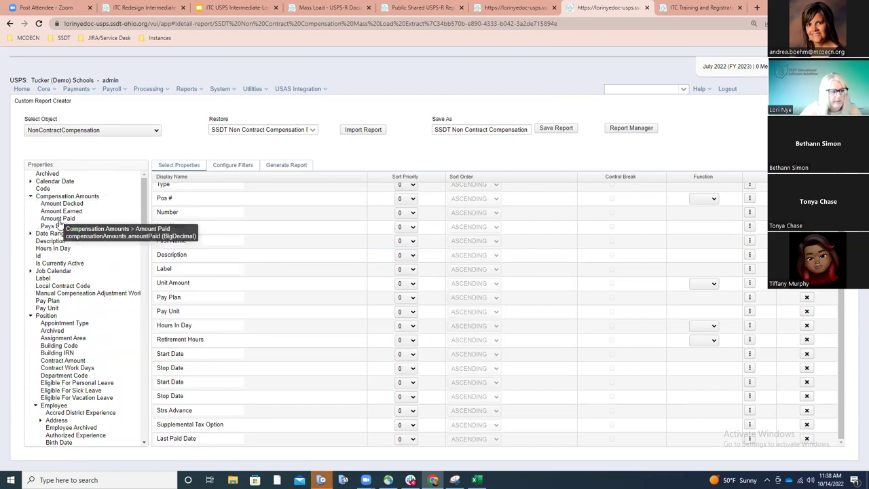
{"action": "left_click", "coordinate": [59, 220]}
{"action": "left_click_drag", "start_coordinate": [61, 224], "coordinate": [263, 341]}
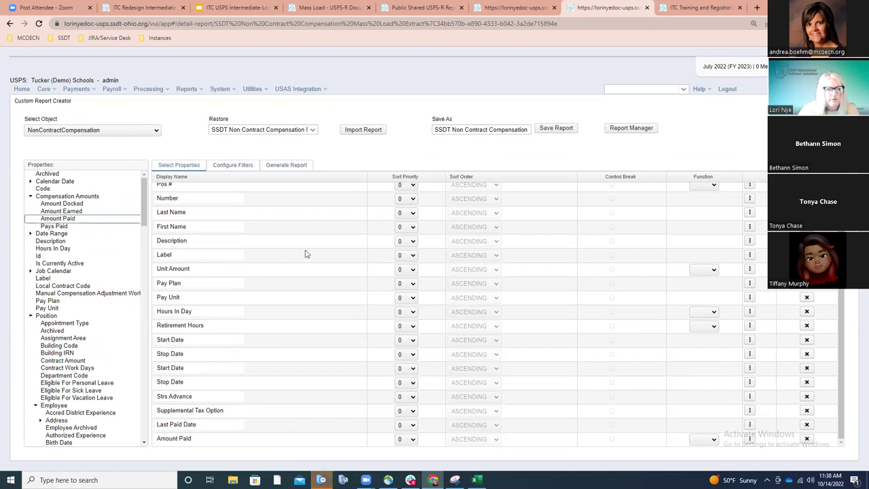
Step: Switch to the ITC USPS Intermediate presentation in Google Slides and start the slideshow at the SSDT Non Contract Compensation slide
{"action": "left_click", "coordinate": [254, 13]}
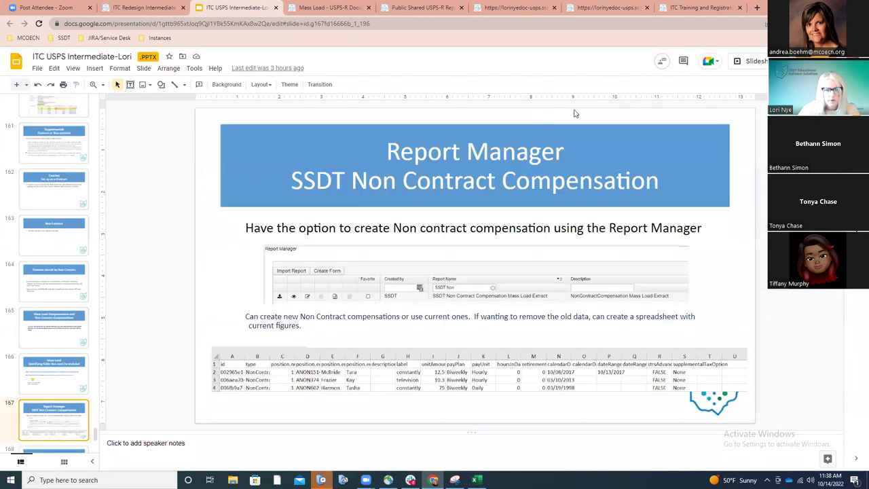
{"action": "left_click", "coordinate": [747, 61]}
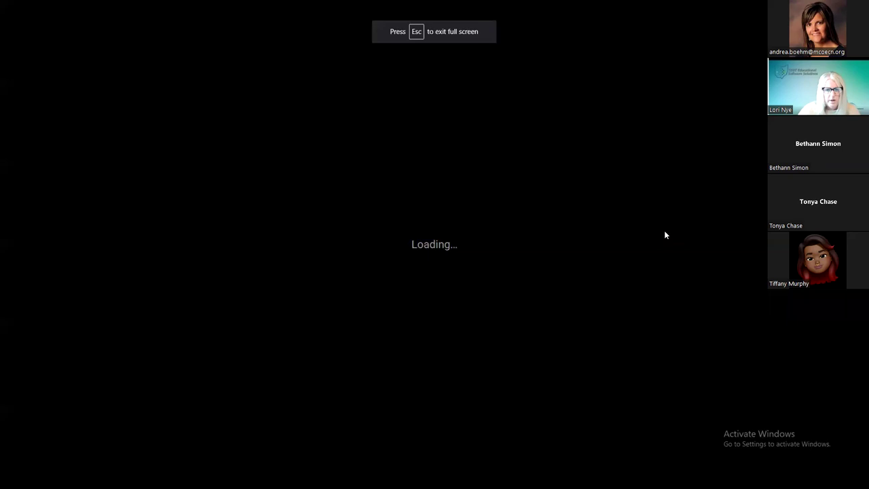